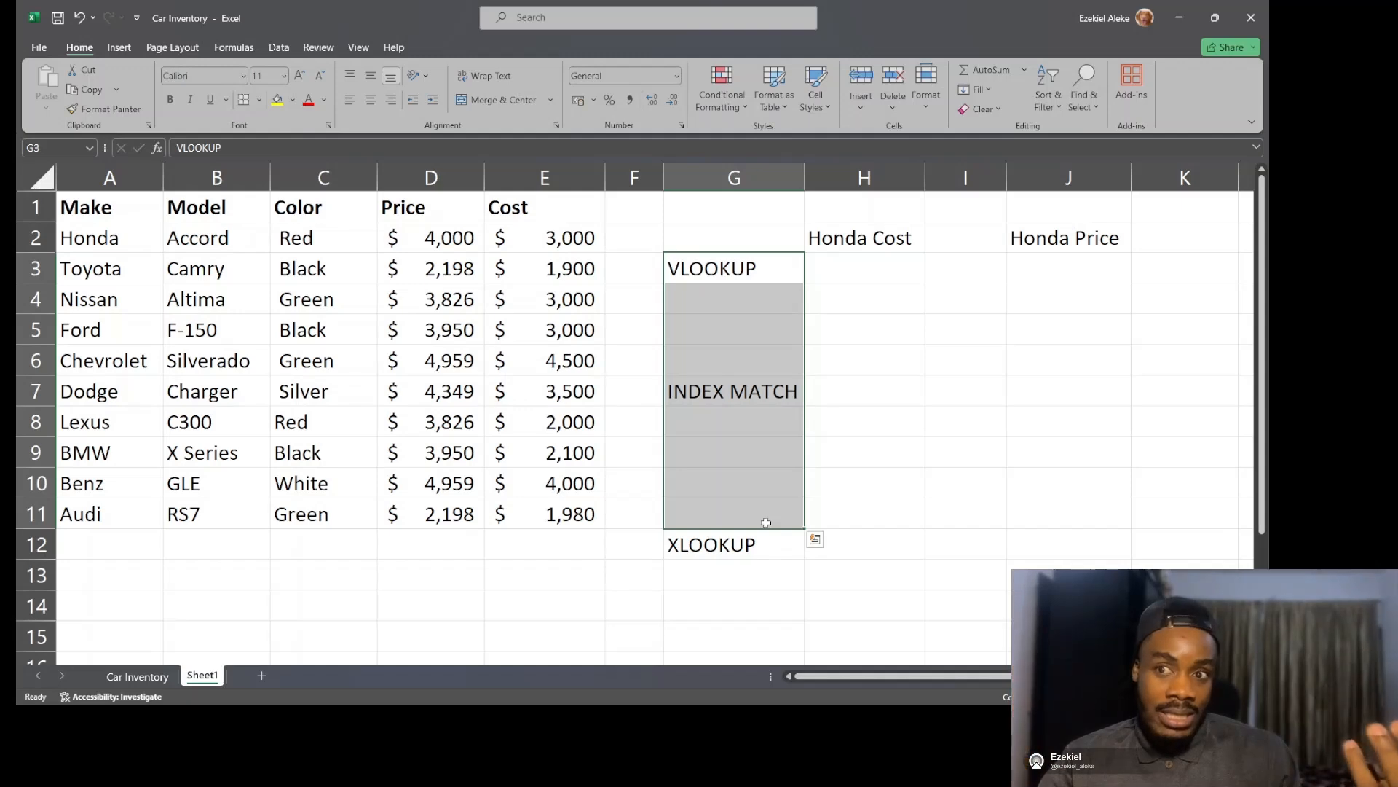
Step: Examine the Honda Cost heading and the Honda row from Make to Cost, and check the sheet below the car table
{"action": "left_click", "coordinate": [900, 238]}
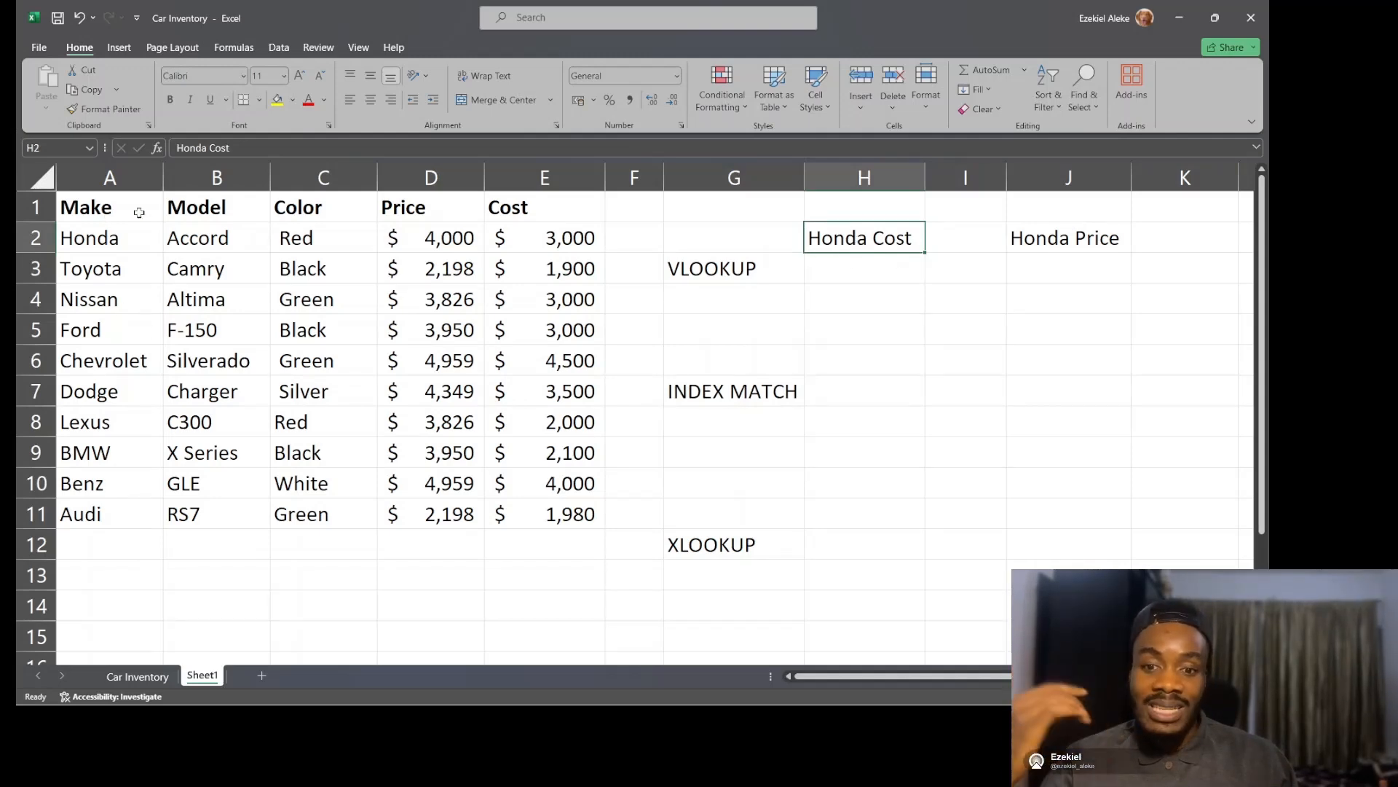
{"action": "left_click_drag", "start_coordinate": [90, 238], "coordinate": [552, 238]}
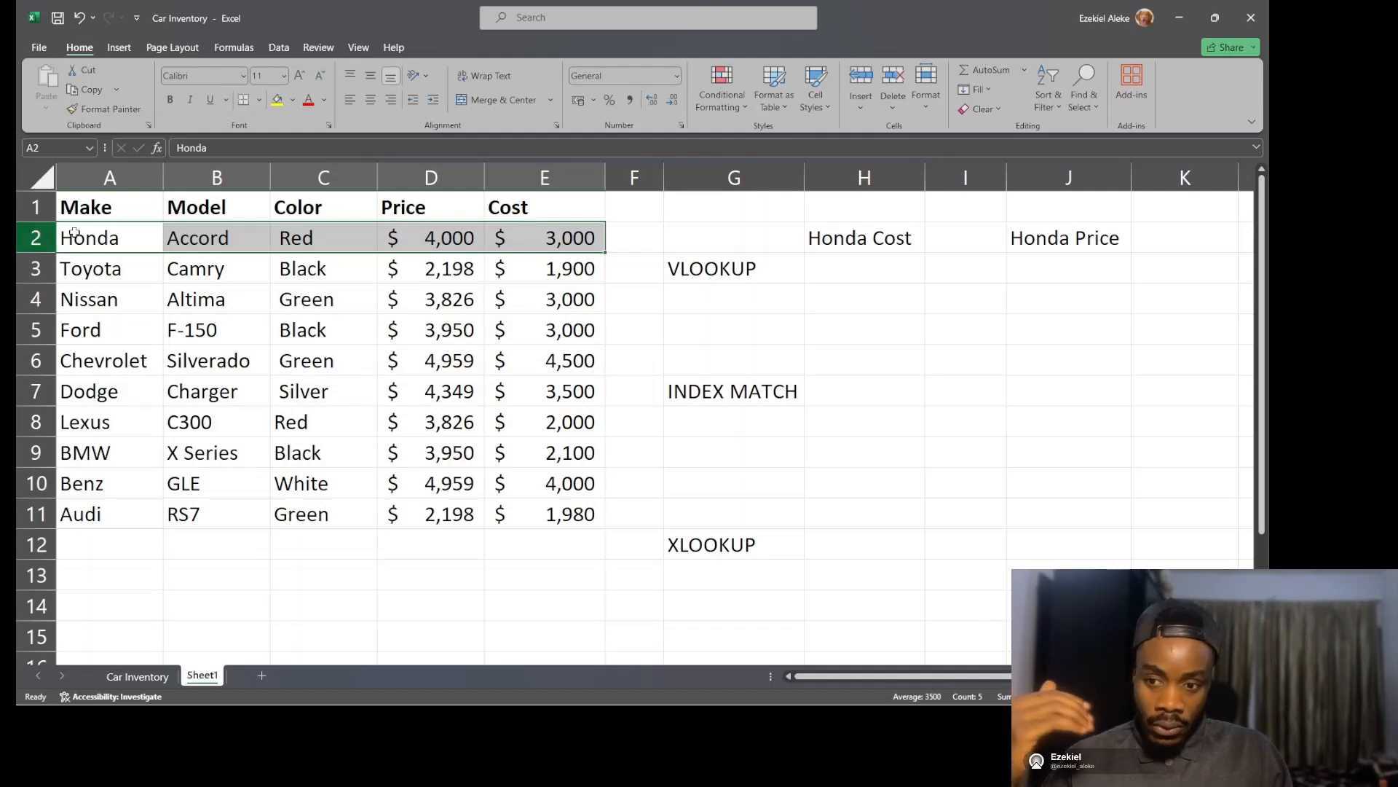
{"action": "scroll", "coordinate": [508, 418], "scroll_direction": "down", "scroll_amount": 18}
{"action": "scroll", "coordinate": [508, 418], "scroll_direction": "down", "scroll_amount": 20}
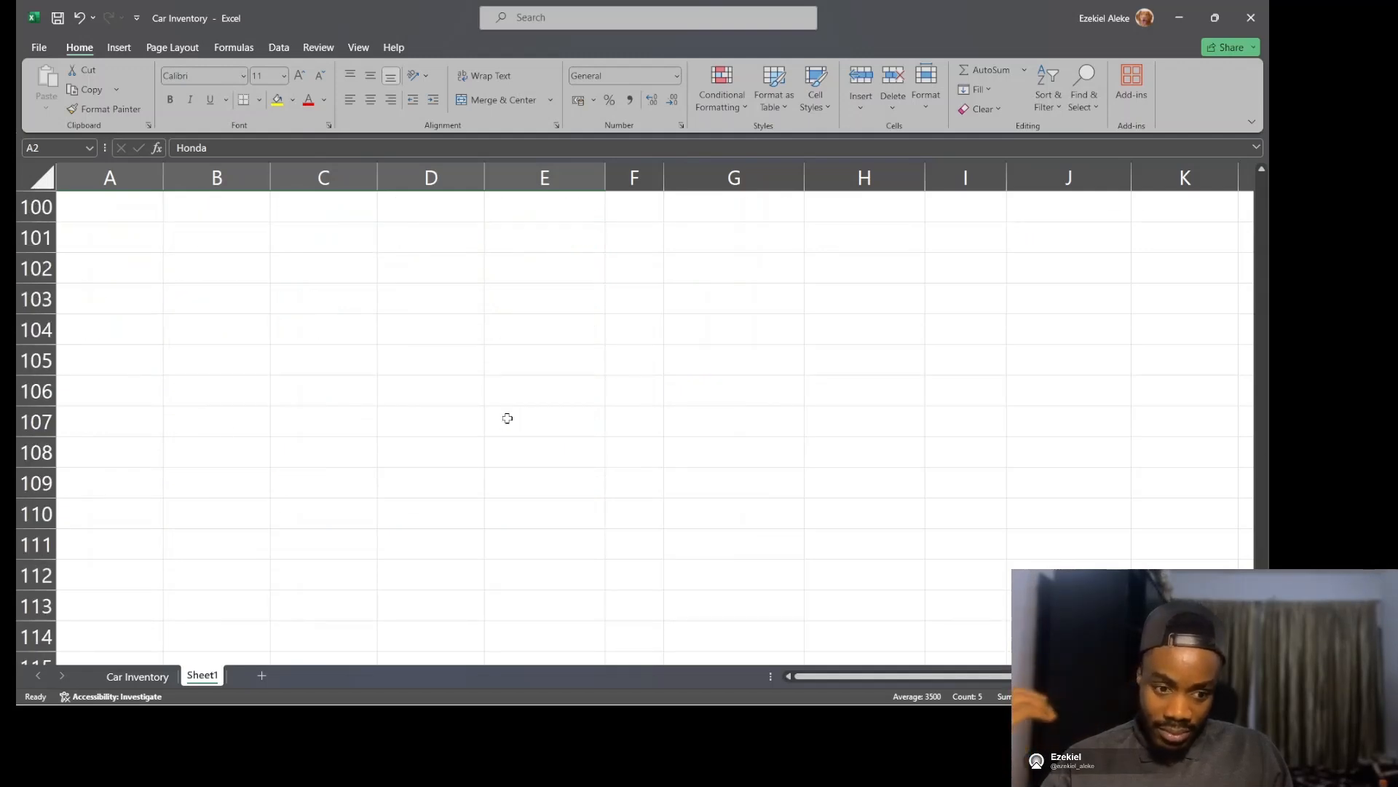
{"action": "scroll", "coordinate": [508, 418], "scroll_direction": "down", "scroll_amount": 4}
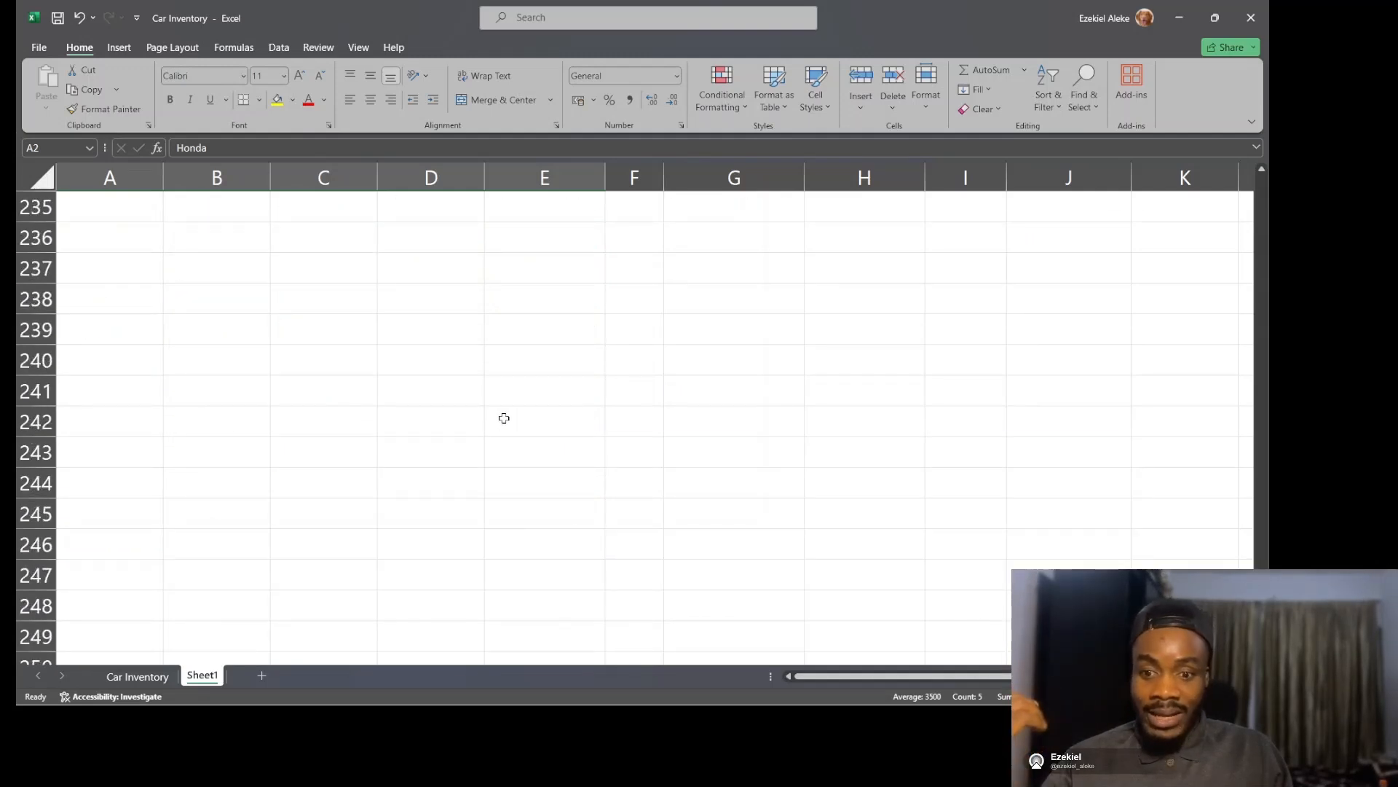
{"action": "scroll", "coordinate": [503, 415], "scroll_direction": "up", "scroll_amount": 20}
{"action": "scroll", "coordinate": [674, 452], "scroll_direction": "up", "scroll_amount": 20}
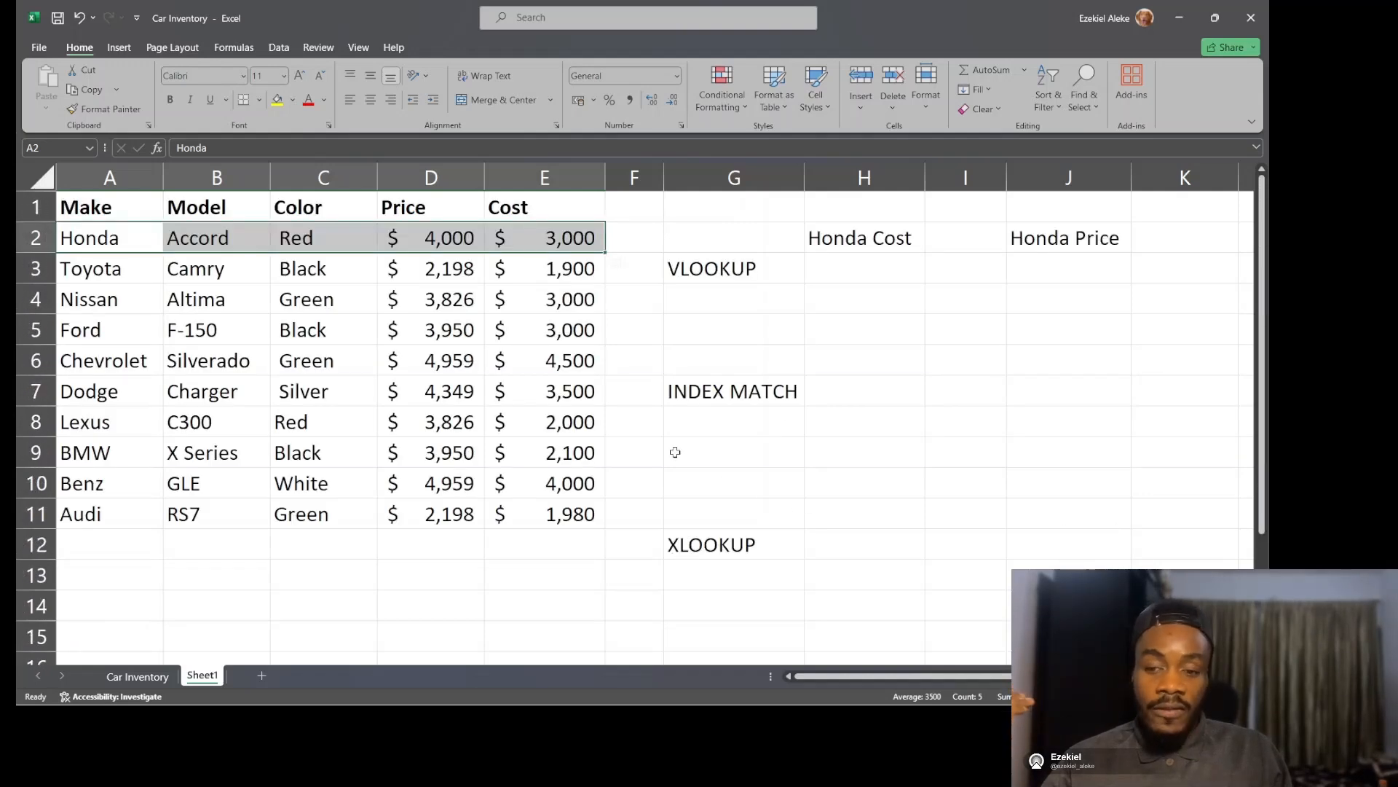
{"action": "left_click", "coordinate": [531, 259]}
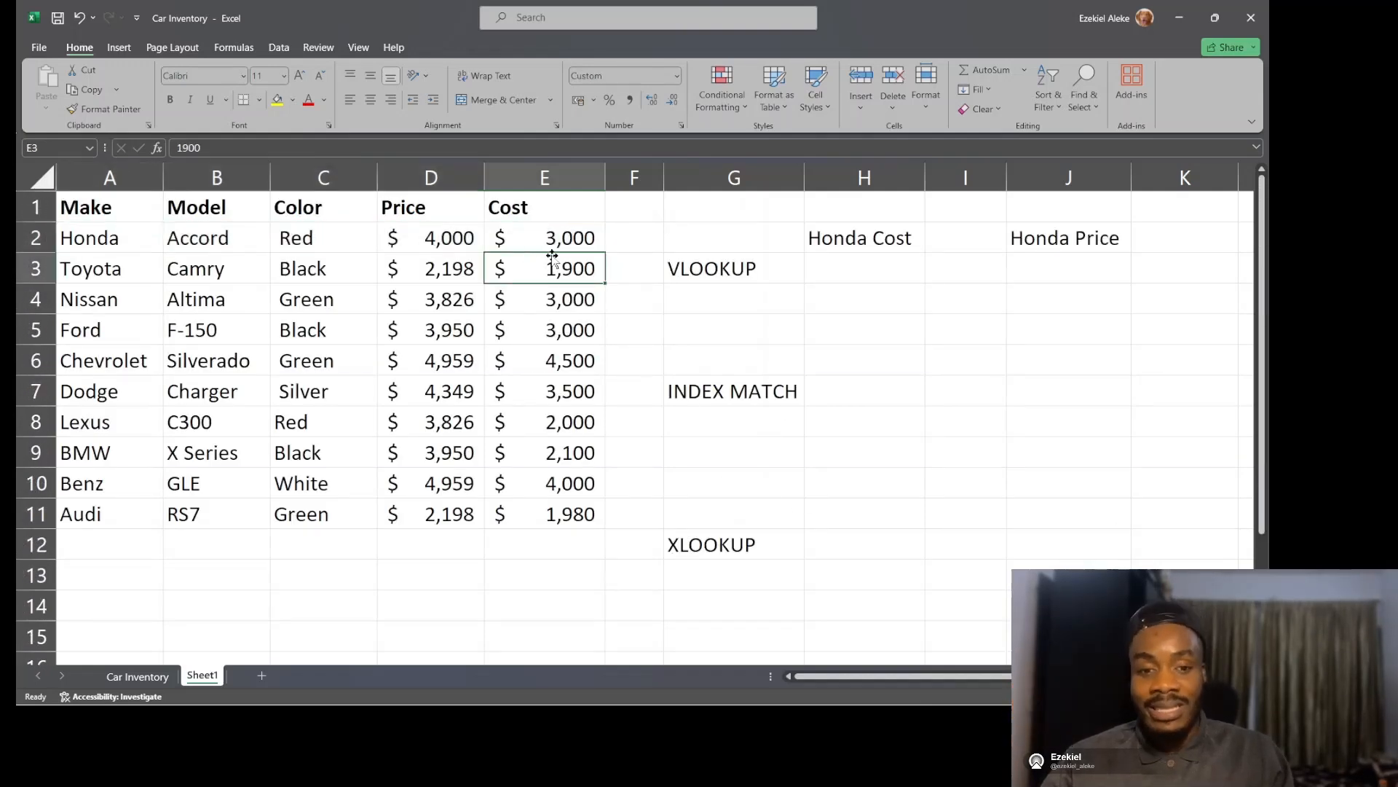
Step: Review the Honda Price heading, the VLOOKUP, INDEX MATCH and XLOOKUP labels, and the Make and Cost columns they draw on
{"action": "left_click", "coordinate": [1076, 238]}
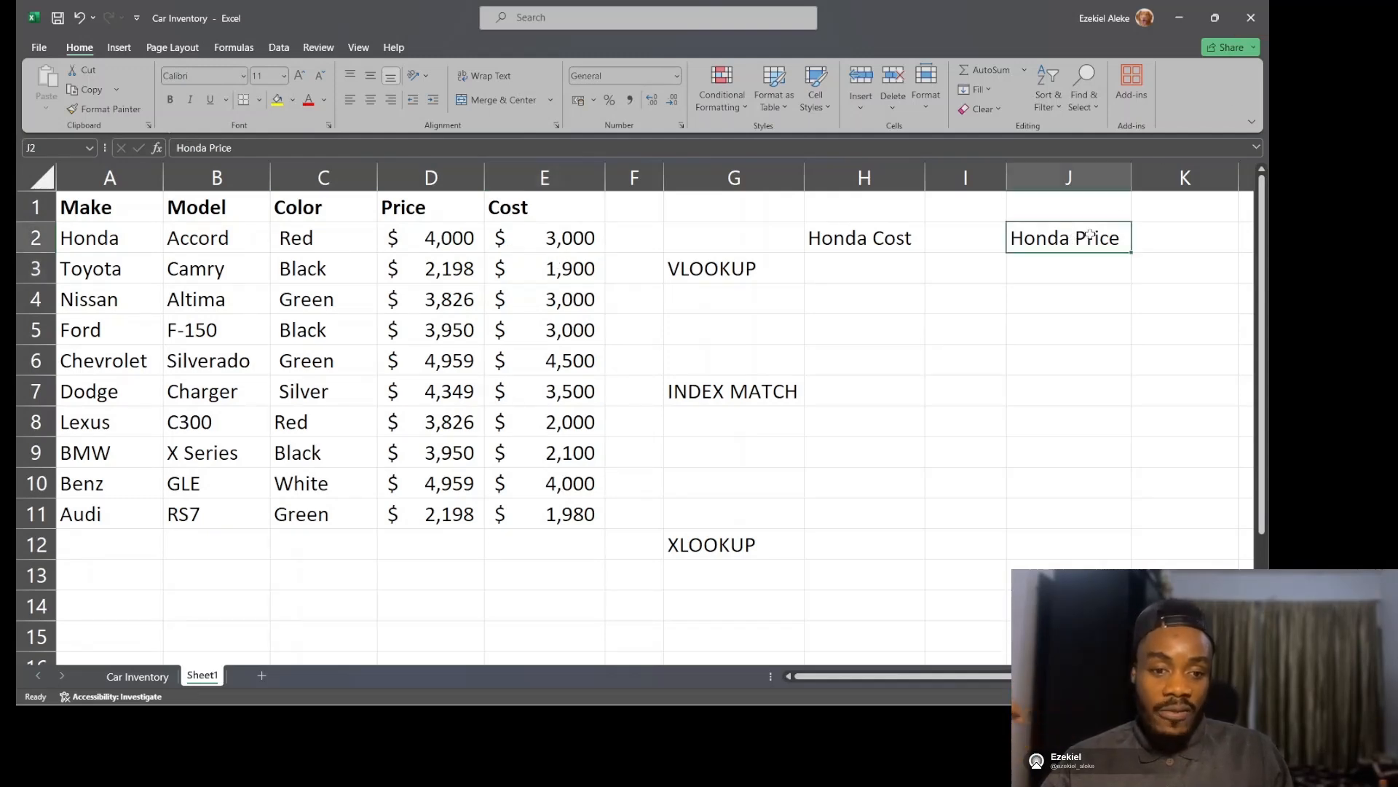
{"action": "left_click_drag", "start_coordinate": [699, 269], "coordinate": [734, 543]}
{"action": "left_click", "coordinate": [1061, 243]}
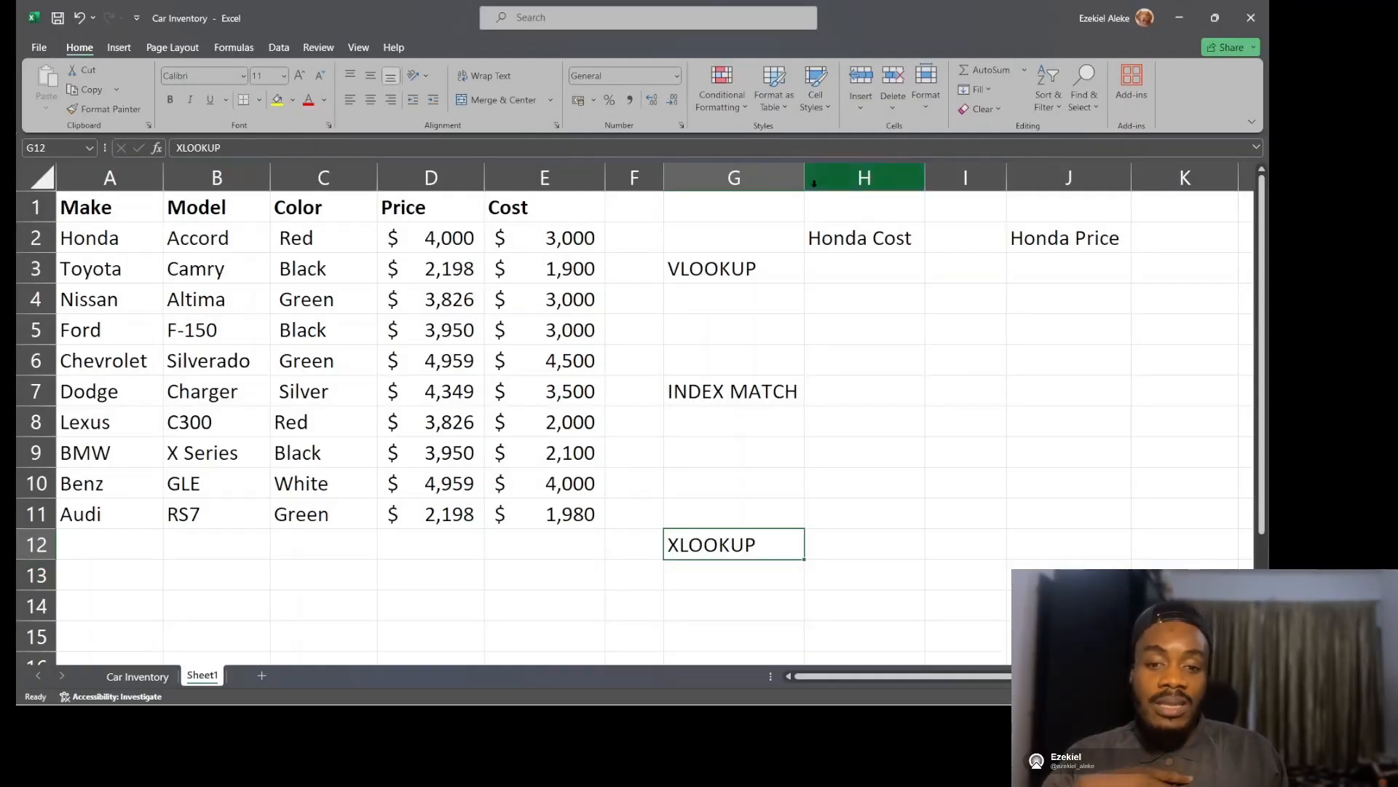
{"action": "left_click", "coordinate": [758, 267]}
{"action": "left_click", "coordinate": [756, 539]}
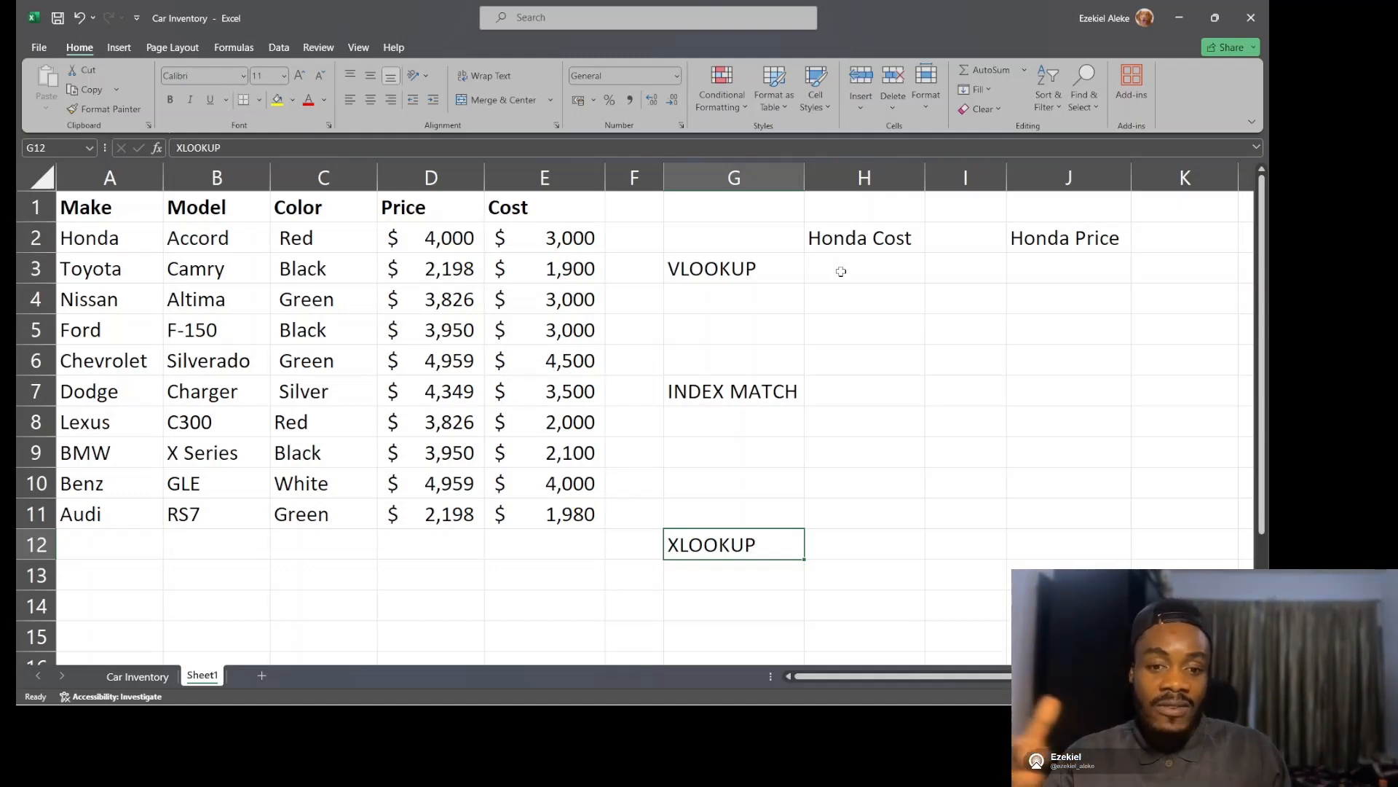
{"action": "left_click_drag", "start_coordinate": [97, 211], "coordinate": [109, 332]}
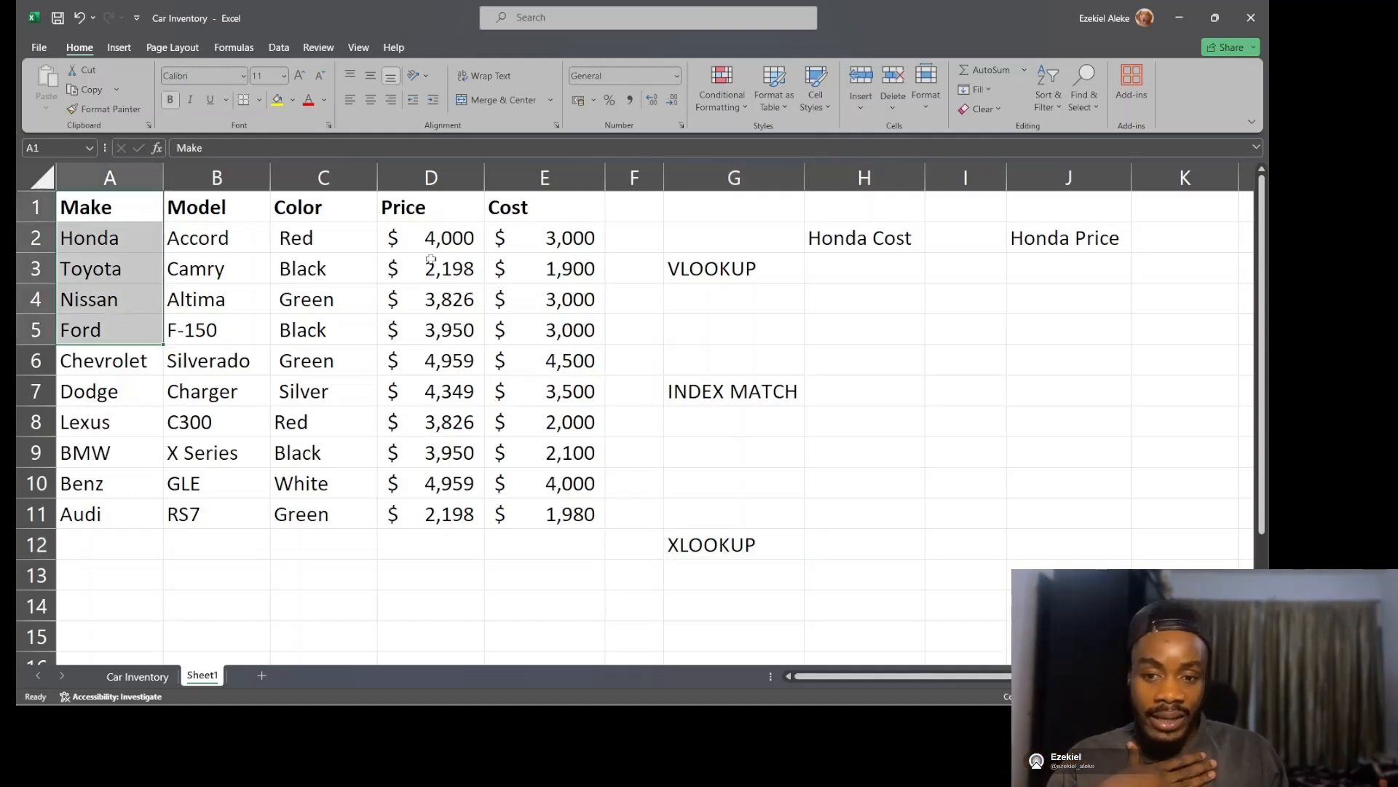
{"action": "left_click", "coordinate": [565, 241]}
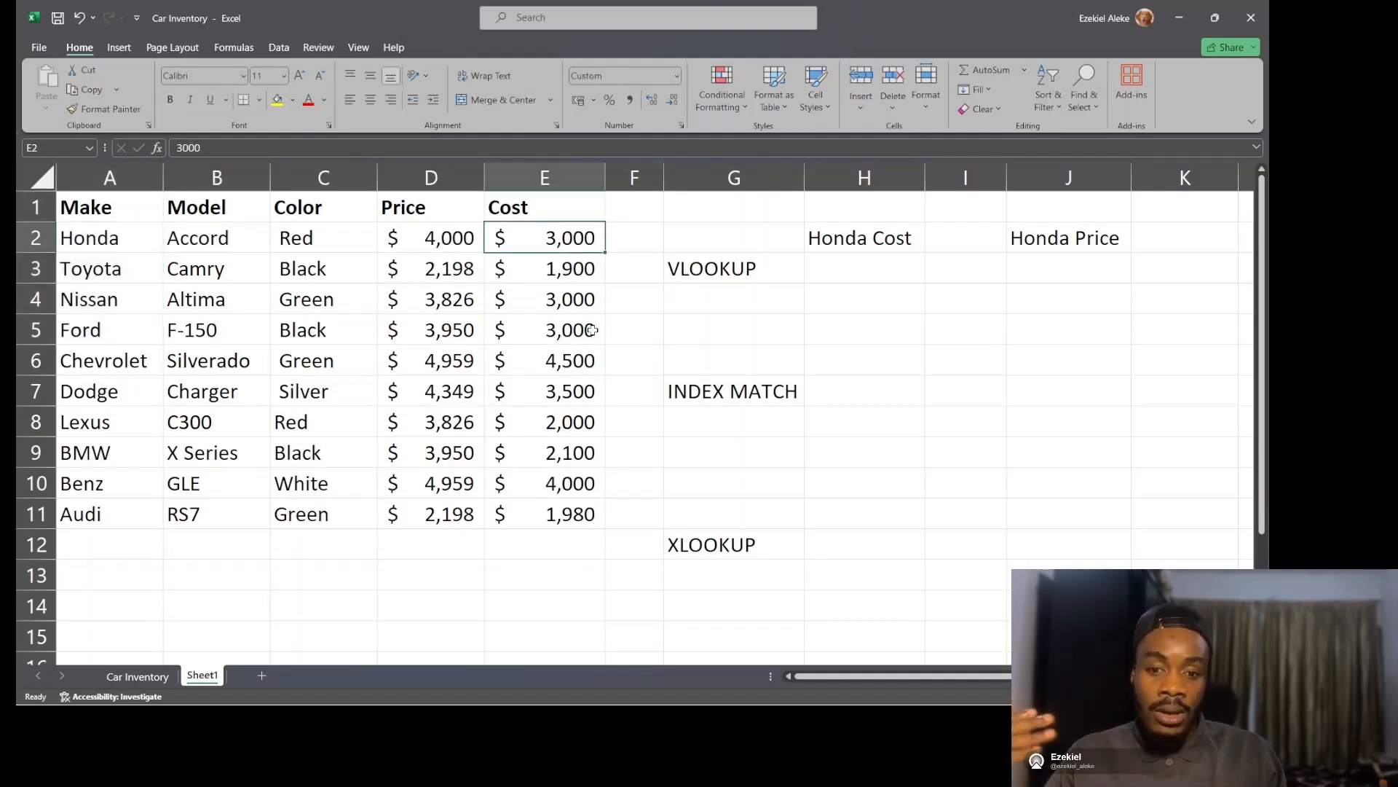
{"action": "left_click", "coordinate": [742, 547]}
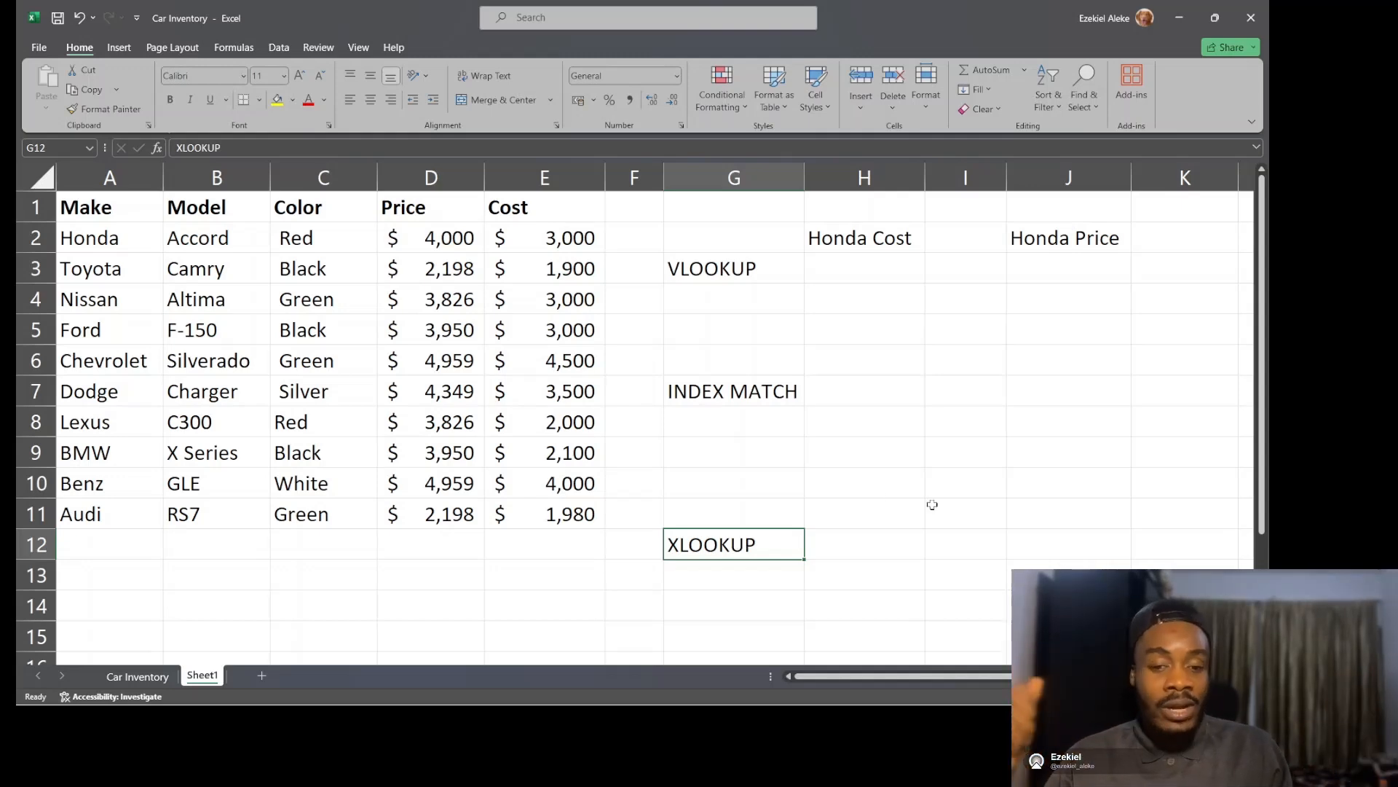
{"action": "left_click", "coordinate": [781, 395]}
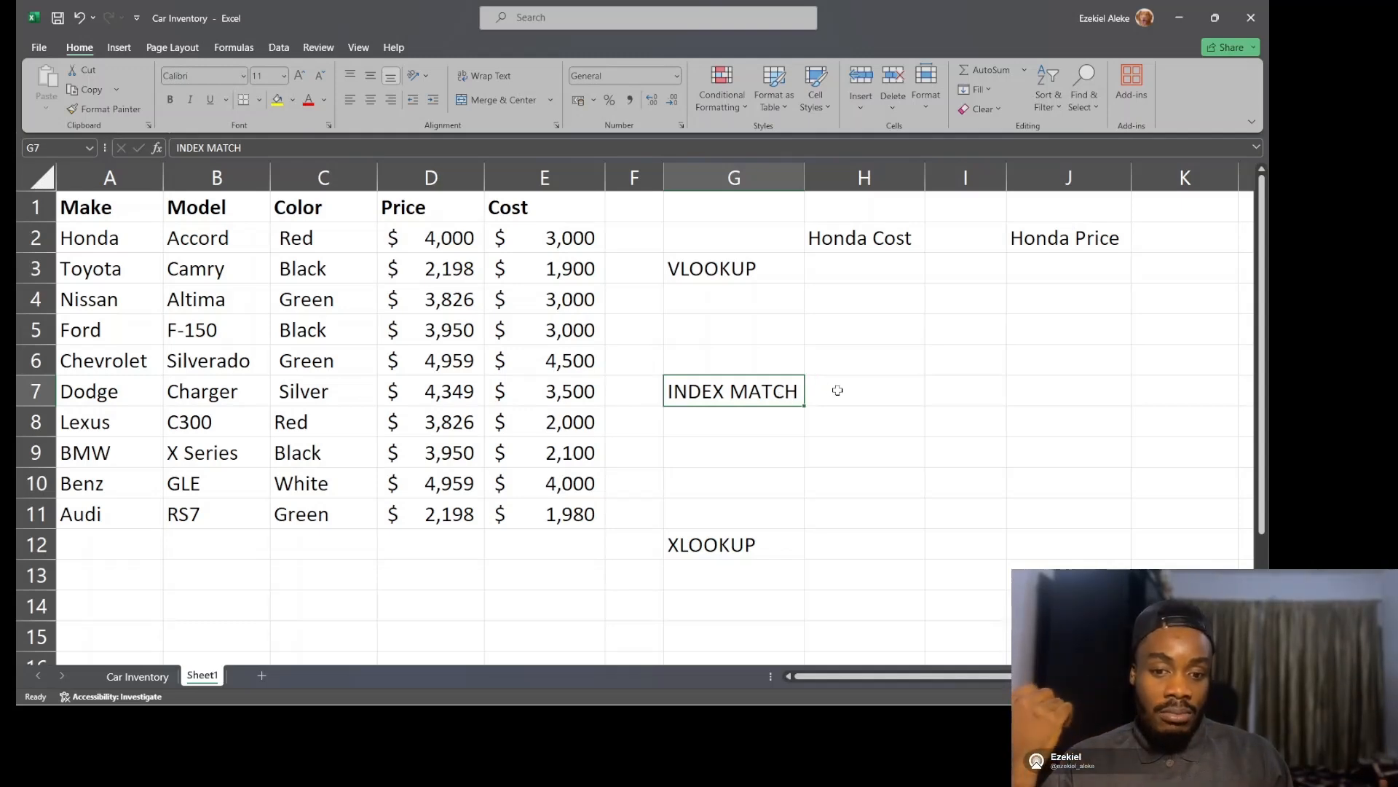
Step: Start a VLOOKUP formula in cell H3, under the Honda Cost heading
{"action": "left_click", "coordinate": [886, 278]}
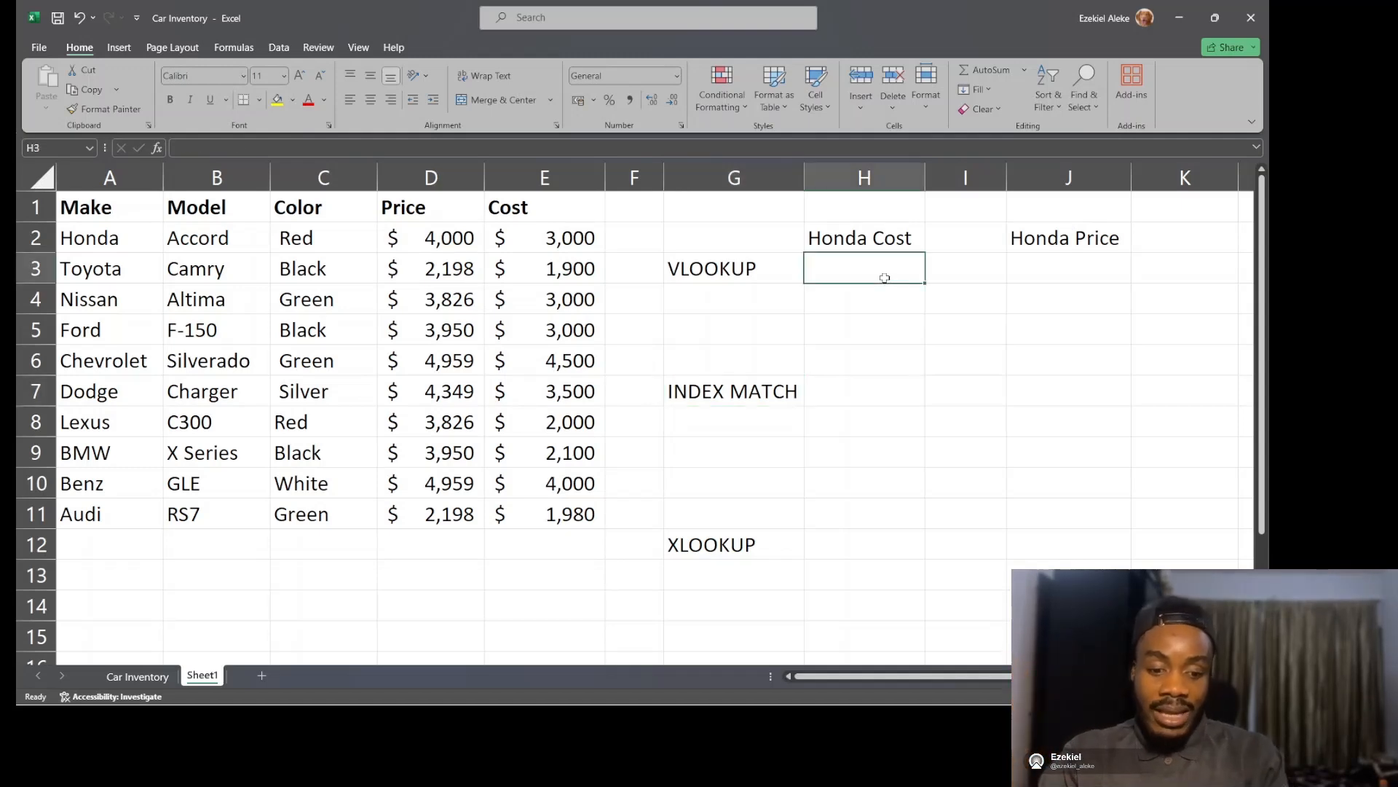
{"action": "type", "text": "="}
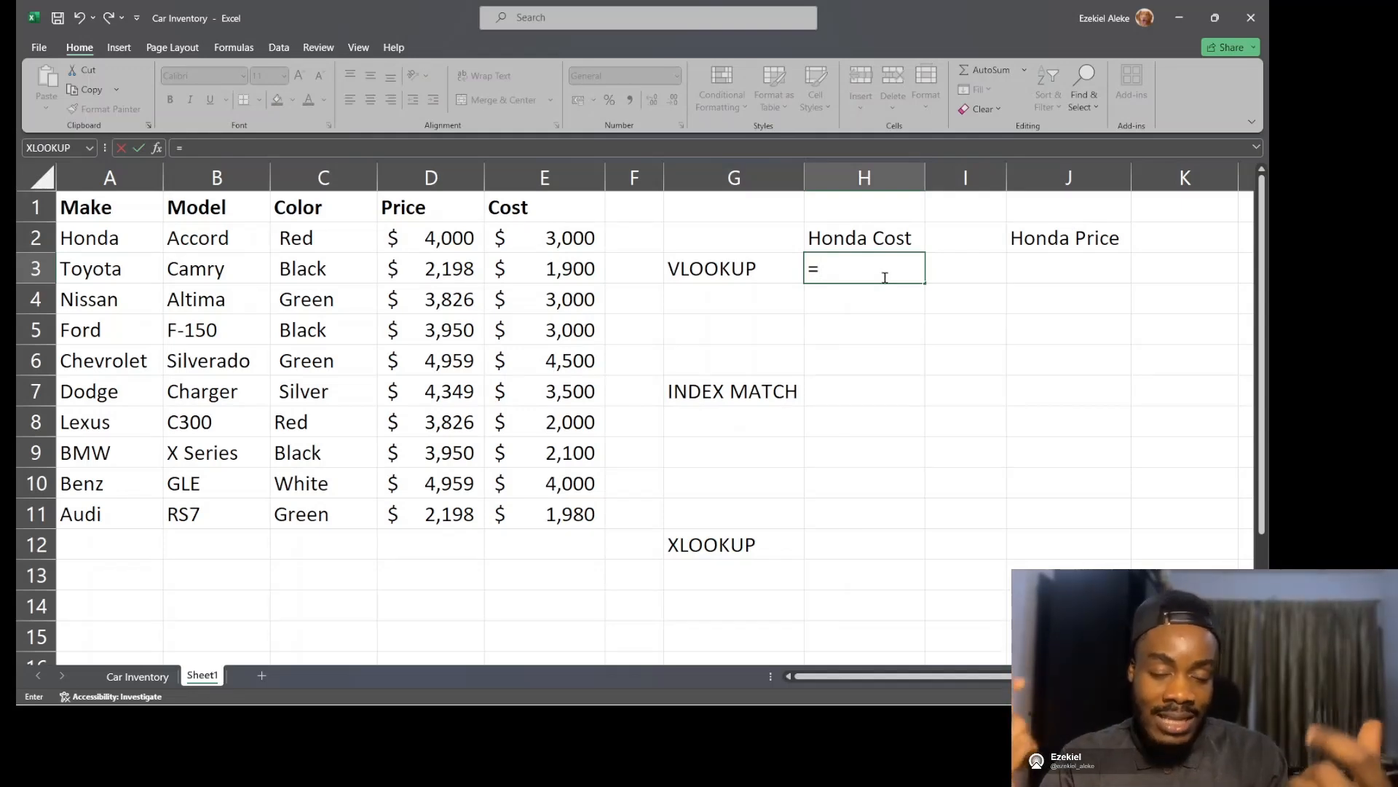
{"action": "type", "text": "vloo"}
{"action": "key", "text": "Tab"}
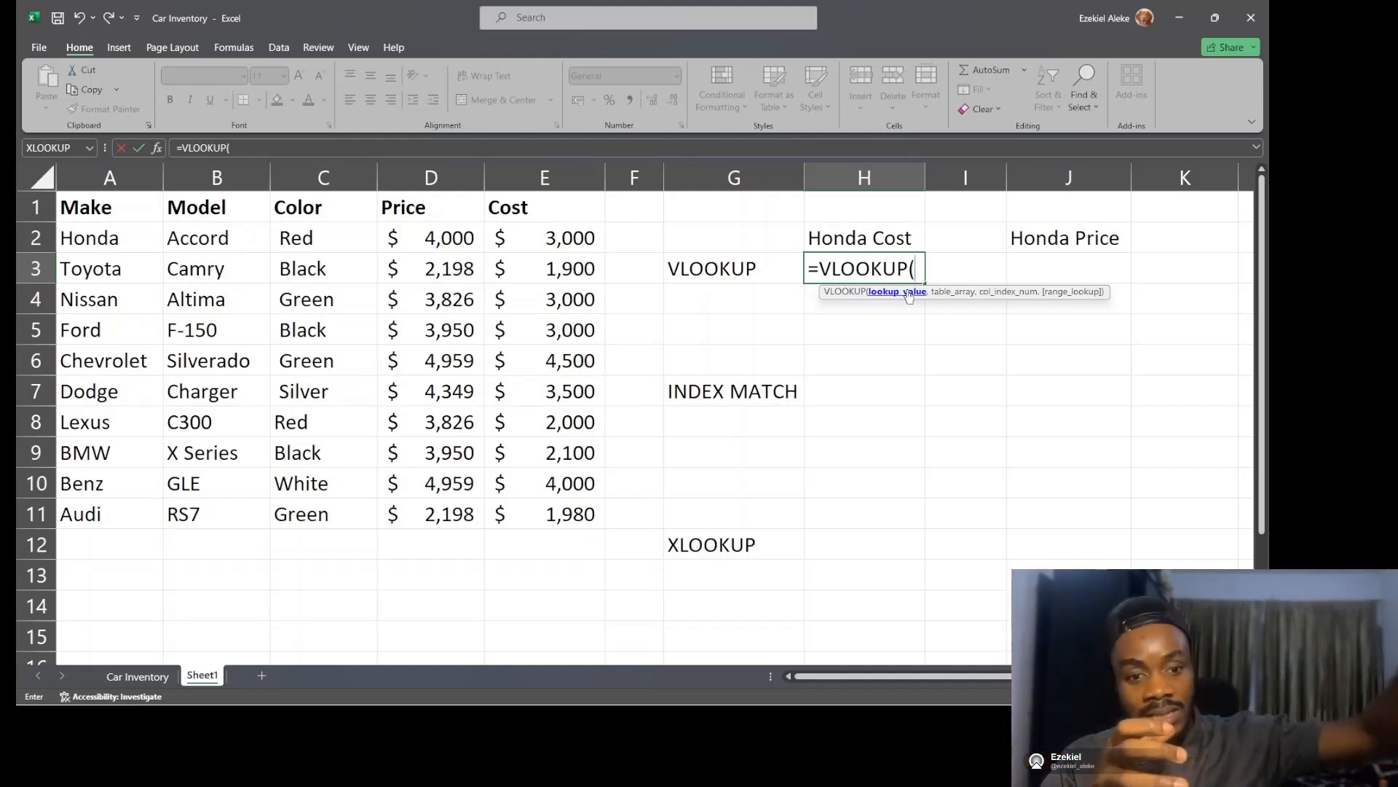
{"action": "left_click", "coordinate": [101, 244]}
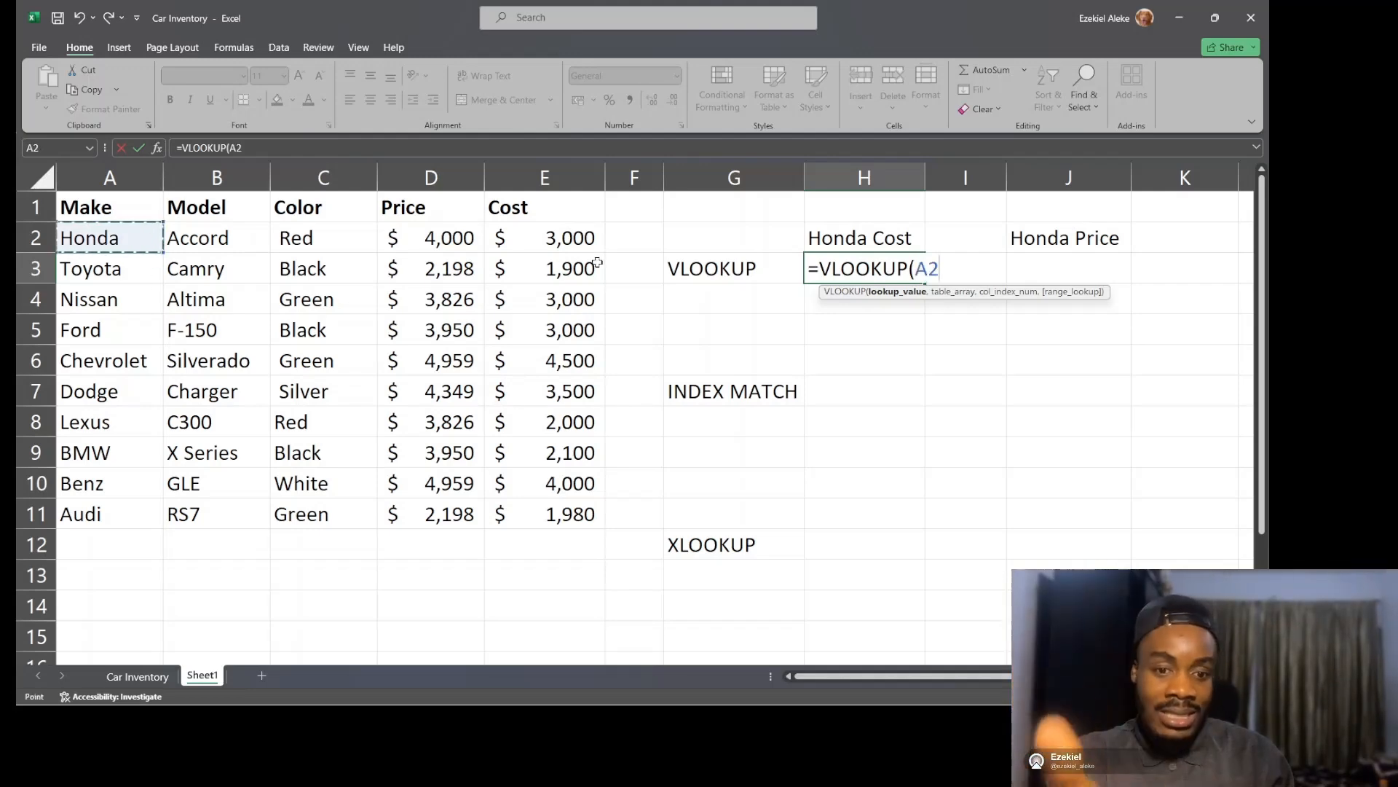
{"action": "key", "text": "BackSpace"}
{"action": "key", "text": "BackSpace"}
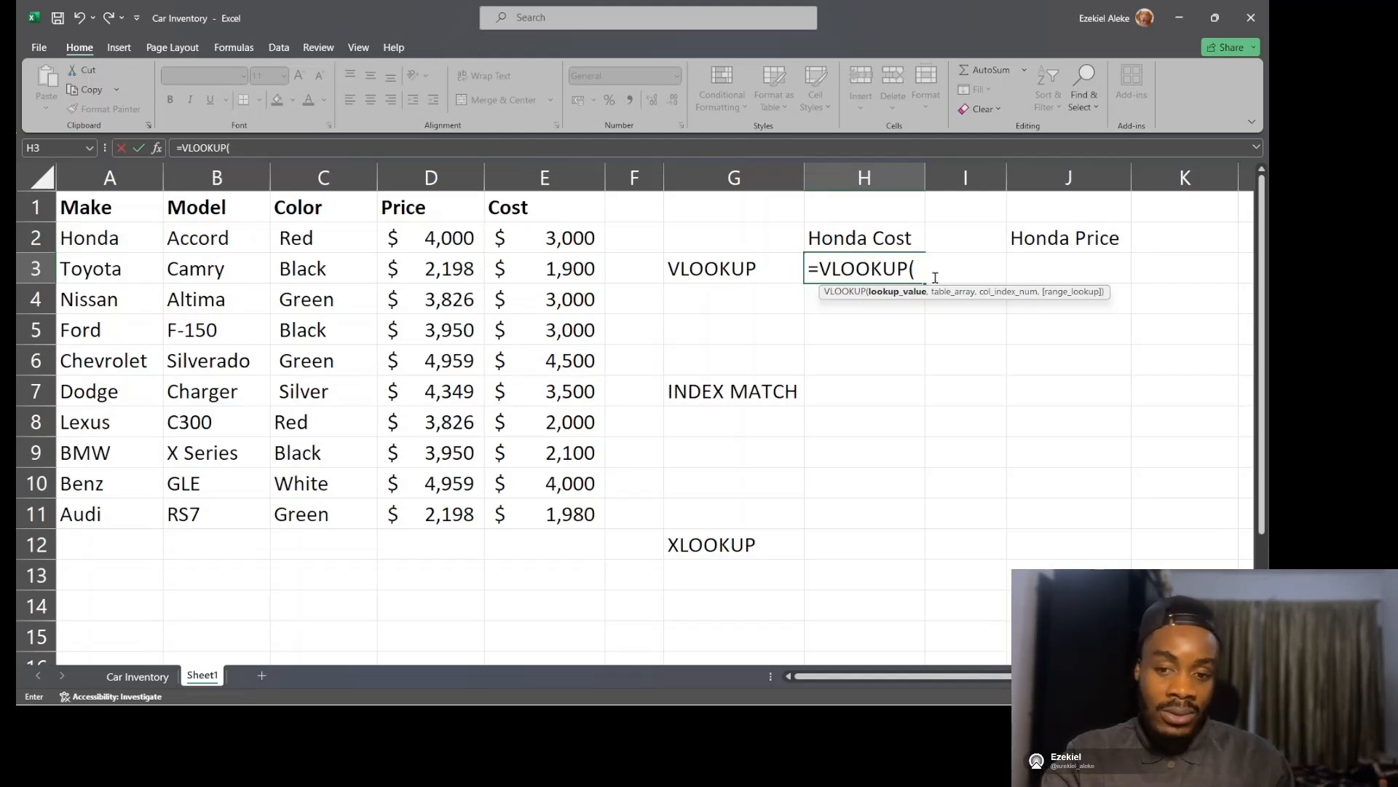
Step: Complete the Honda Cost VLOOKUP with lookup value A2, table A1:E11, column 5 and exact match FALSE, and check it against the Honda row
{"action": "left_click", "coordinate": [129, 236]}
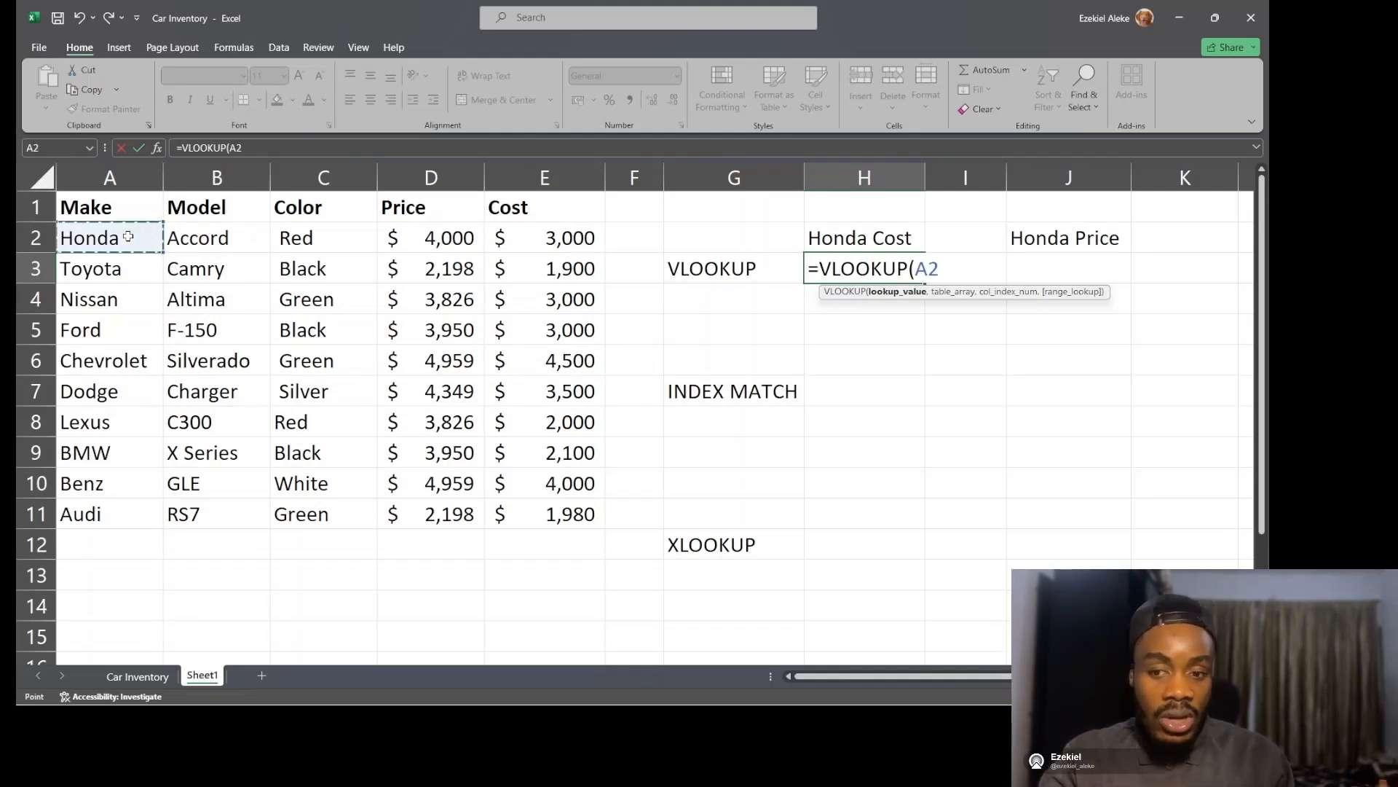
{"action": "type", "text": ","}
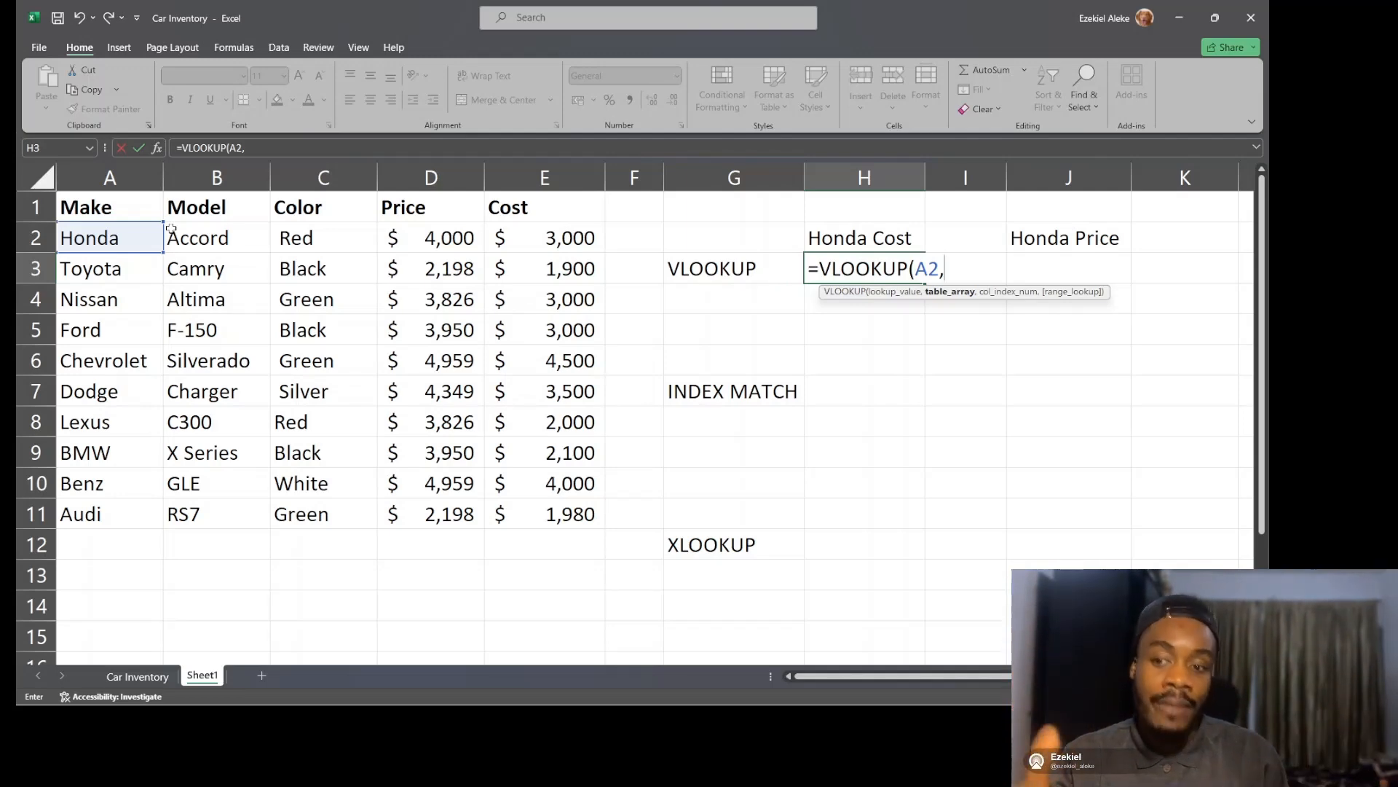
{"action": "left_click_drag", "start_coordinate": [95, 207], "coordinate": [542, 504]}
{"action": "type", "text": ",5"}
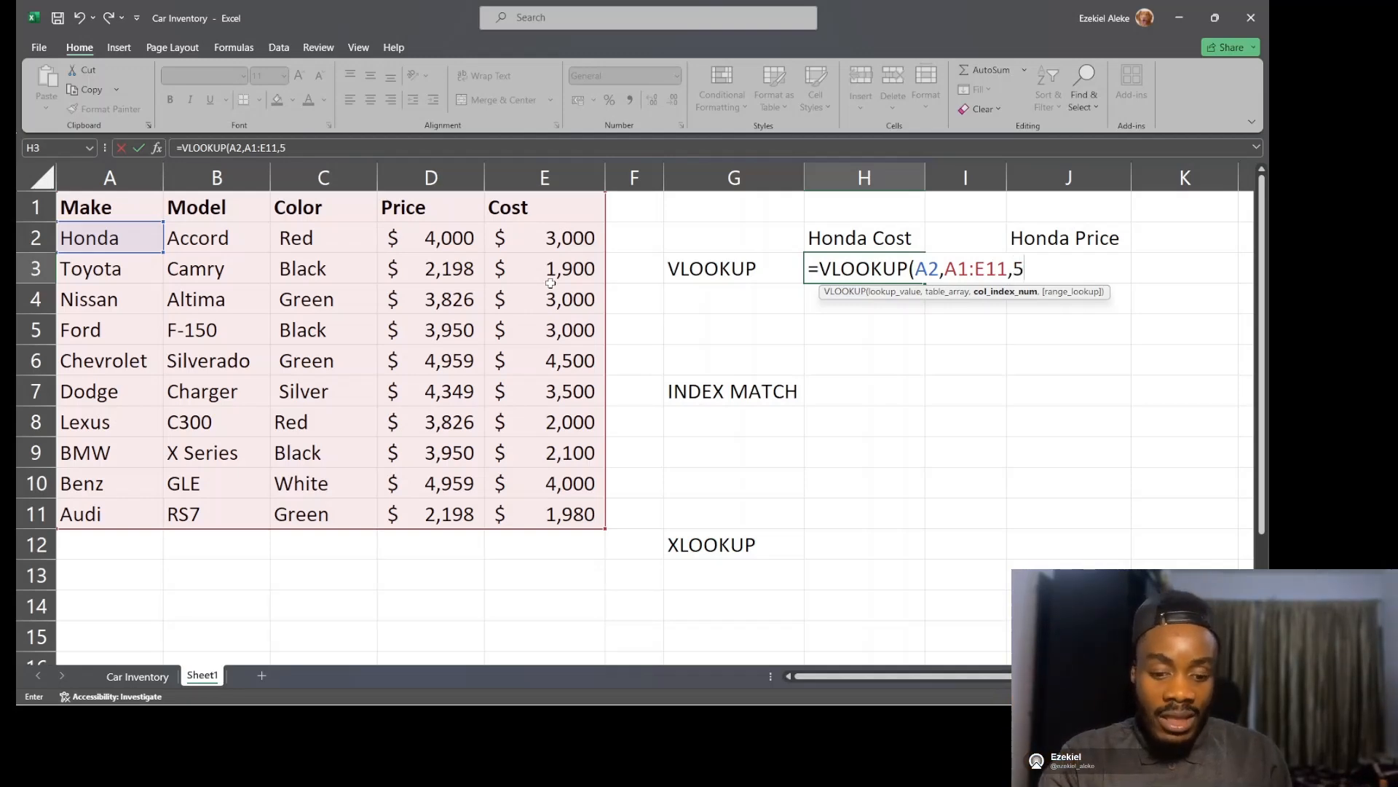
{"action": "type", "text": ",fal"}
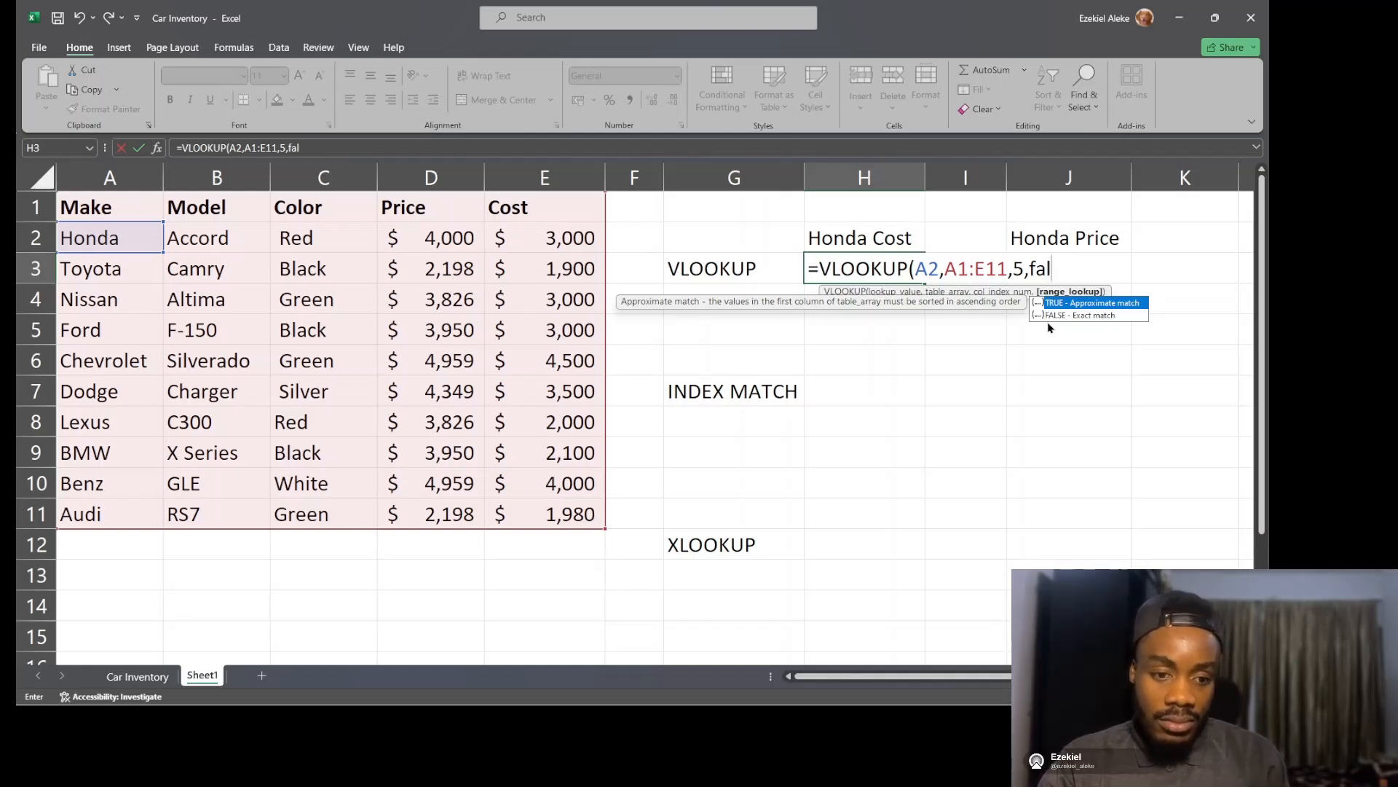
{"action": "key", "text": "Down"}
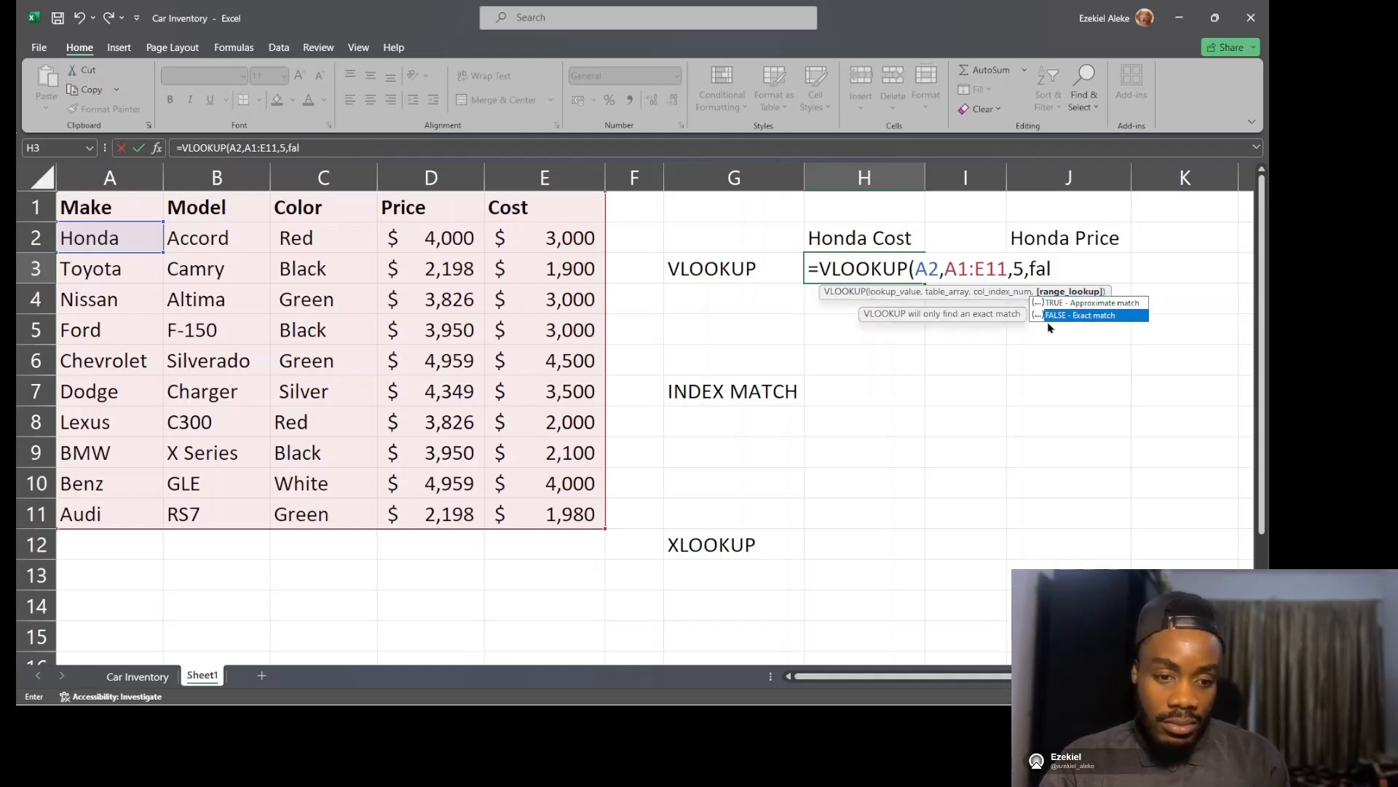
{"action": "key", "text": "Tab"}
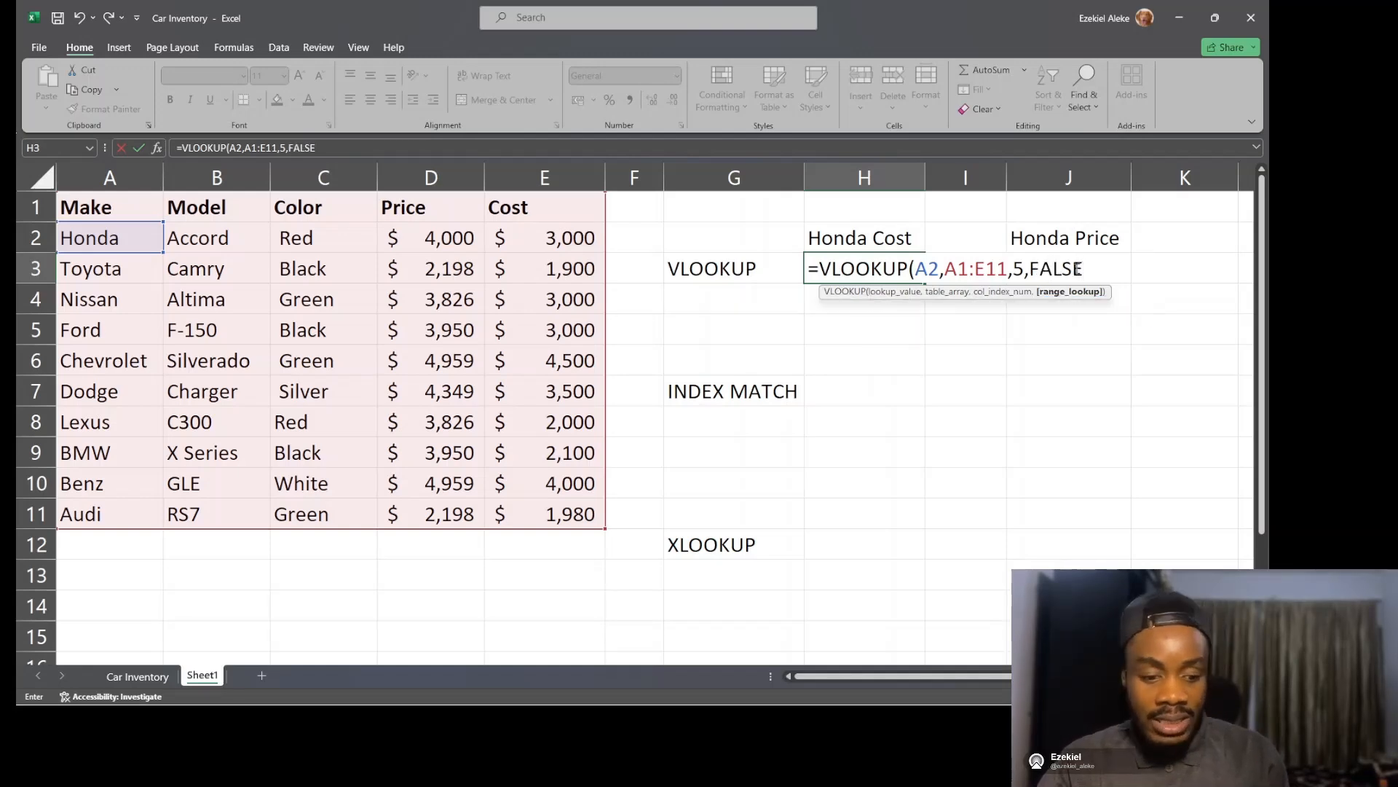
{"action": "key", "text": "Return"}
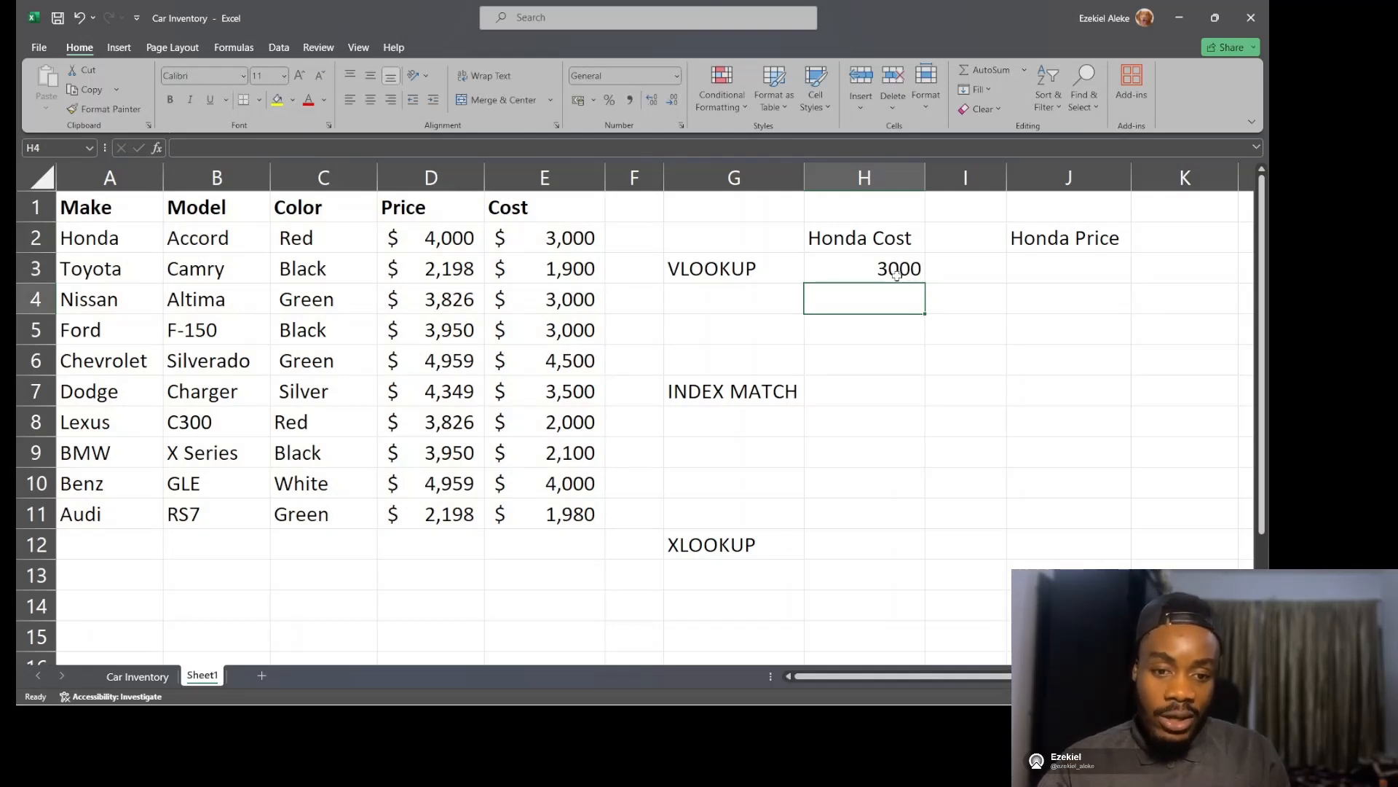
{"action": "left_click_drag", "start_coordinate": [81, 249], "coordinate": [530, 234]}
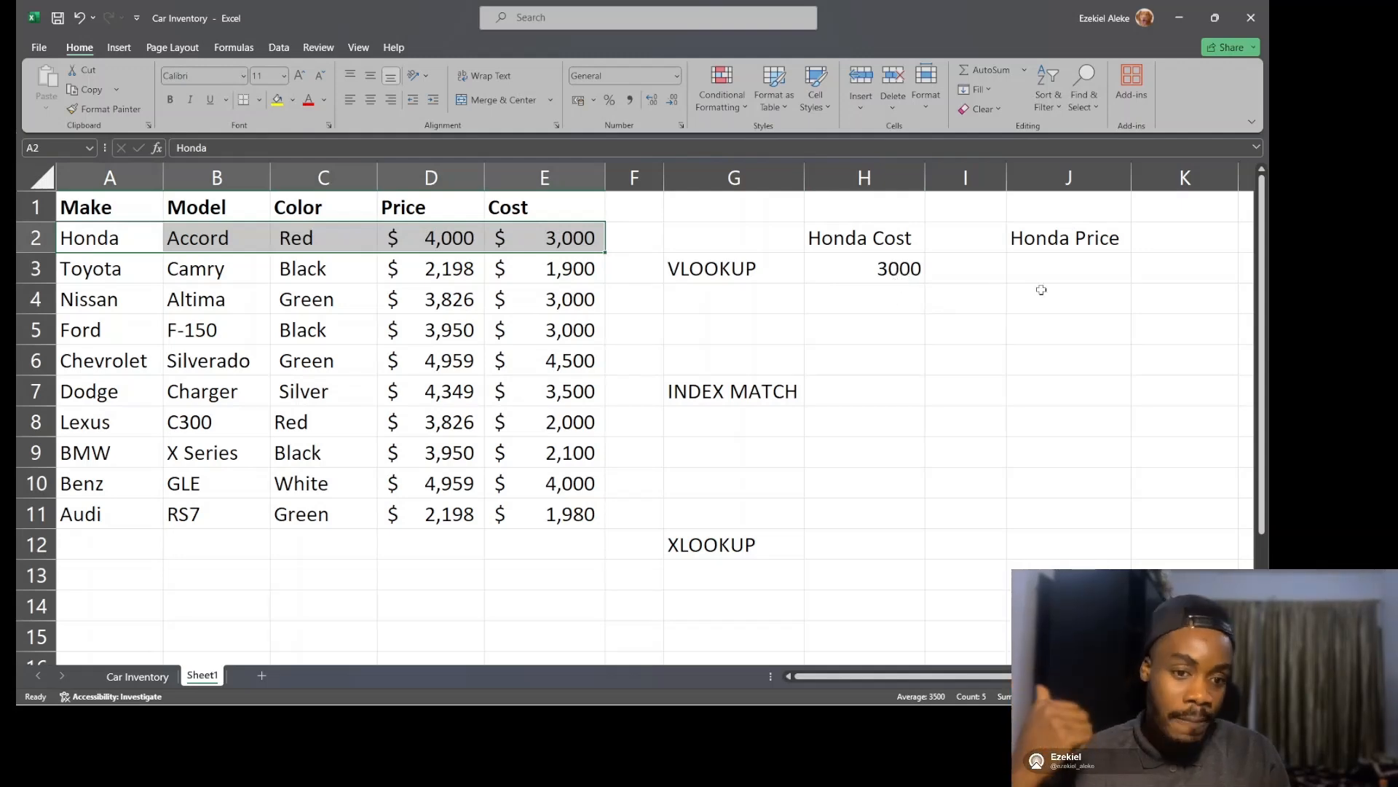
Step: Enter a VLOOKUP in J3 under Honda Price with lookup value A2, table A1:E11, column 4 and exact match FALSE
{"action": "left_click", "coordinate": [1083, 268]}
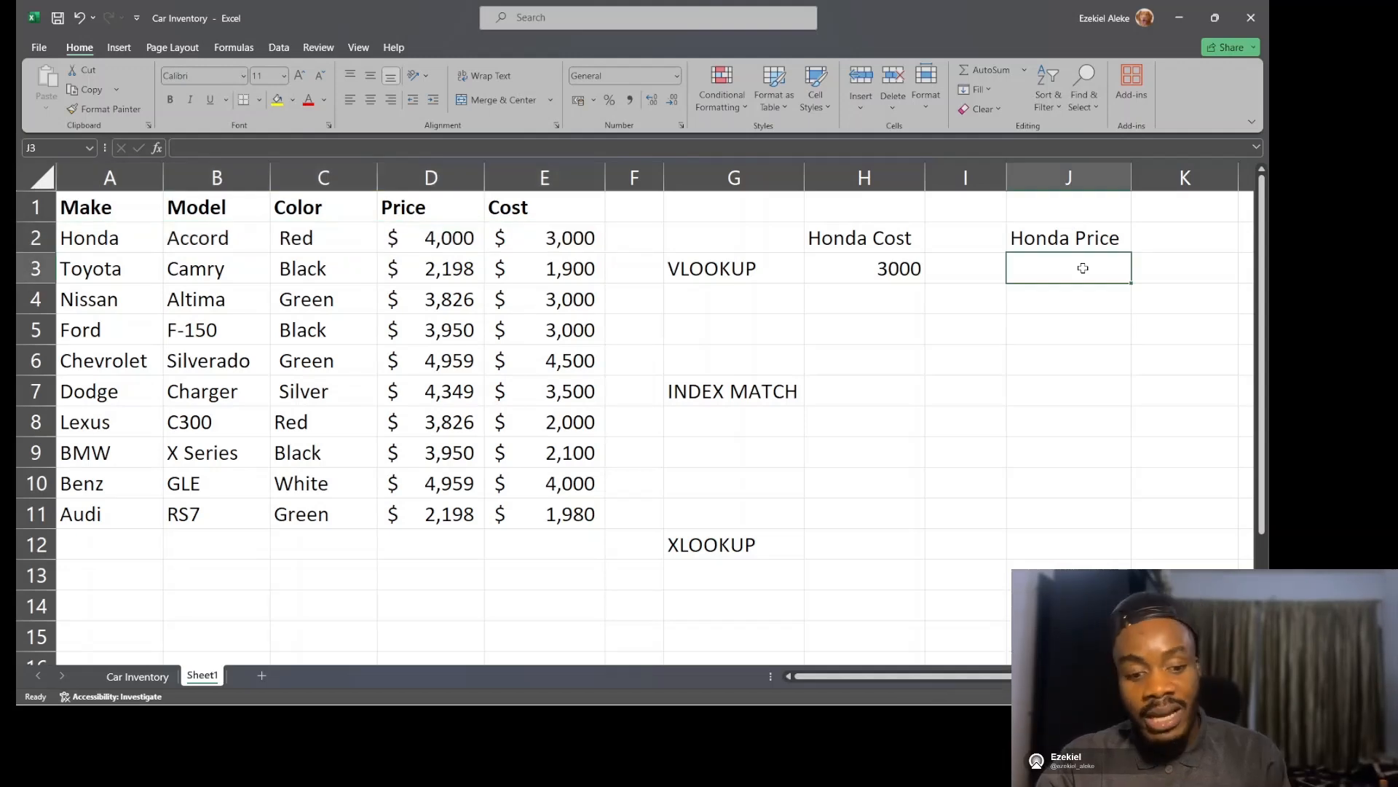
{"action": "type", "text": "=vloo"}
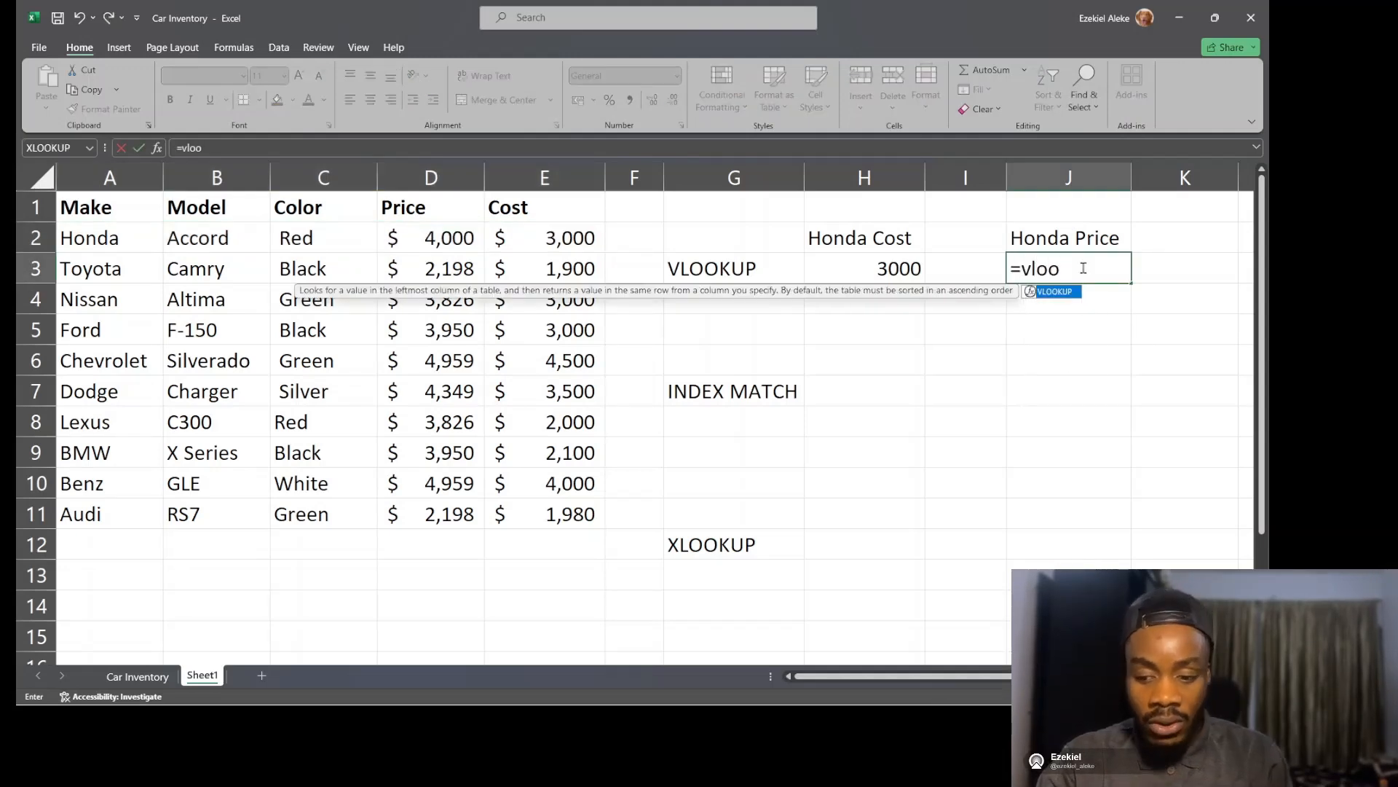
{"action": "key", "text": "Tab"}
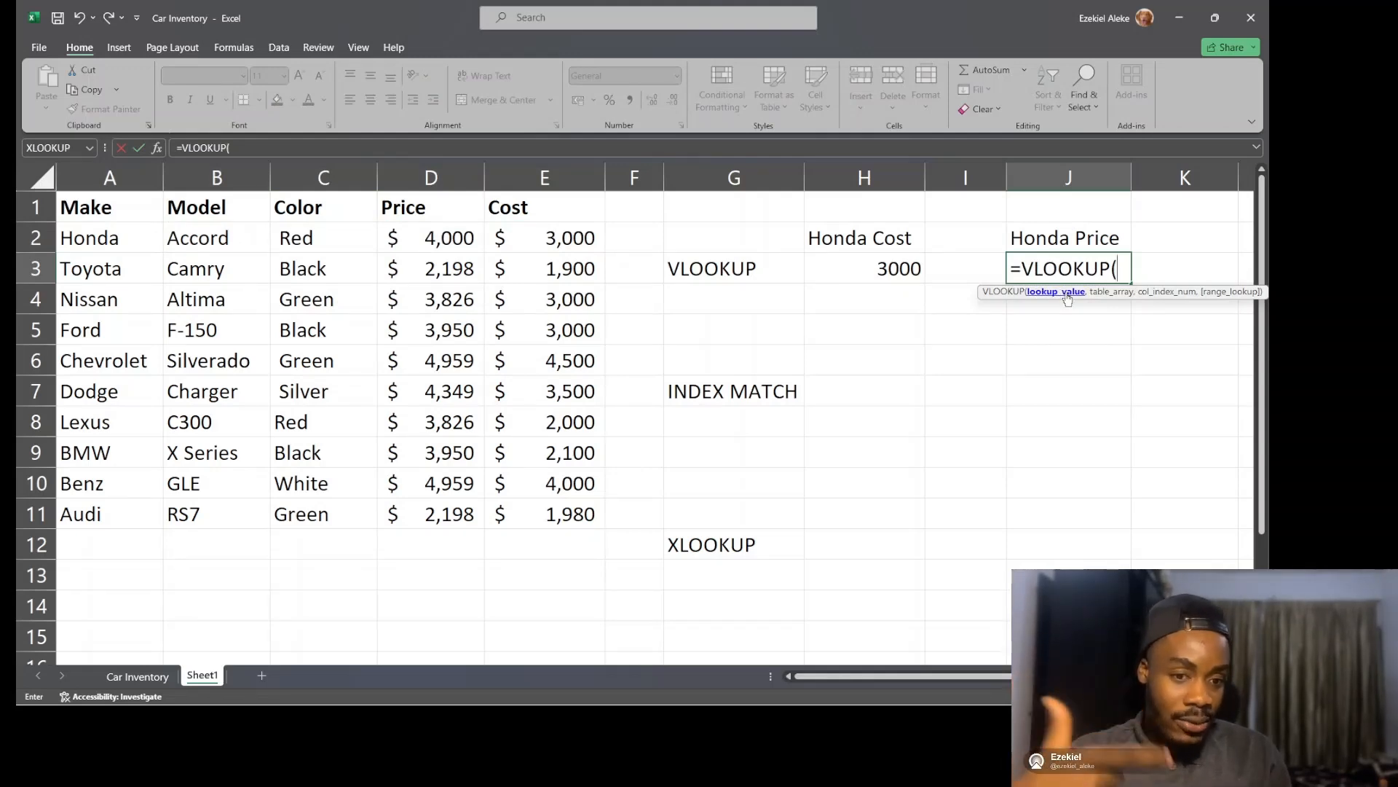
{"action": "left_click", "coordinate": [106, 235]}
{"action": "type", "text": ","}
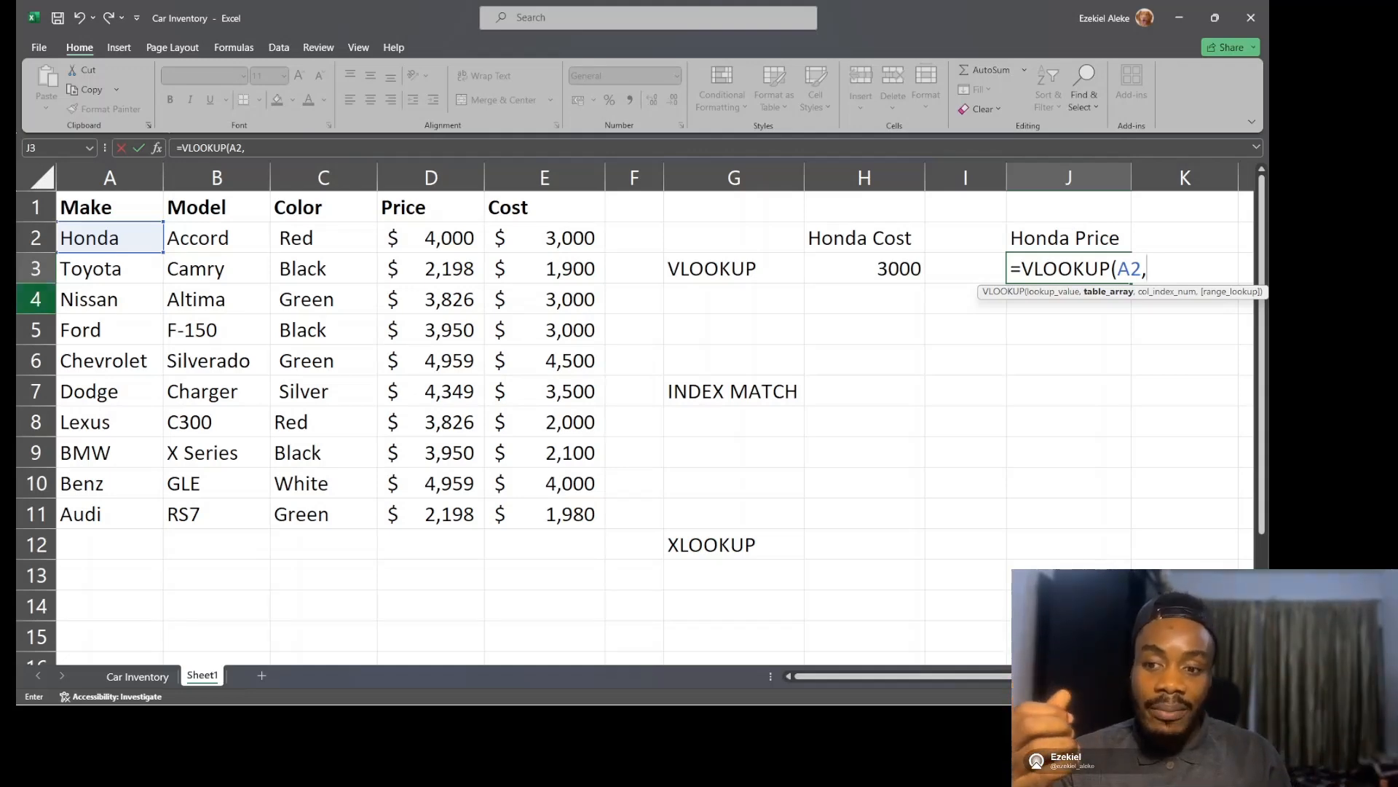
{"action": "left_click_drag", "start_coordinate": [95, 207], "coordinate": [533, 517]}
{"action": "type", "text": ",4"}
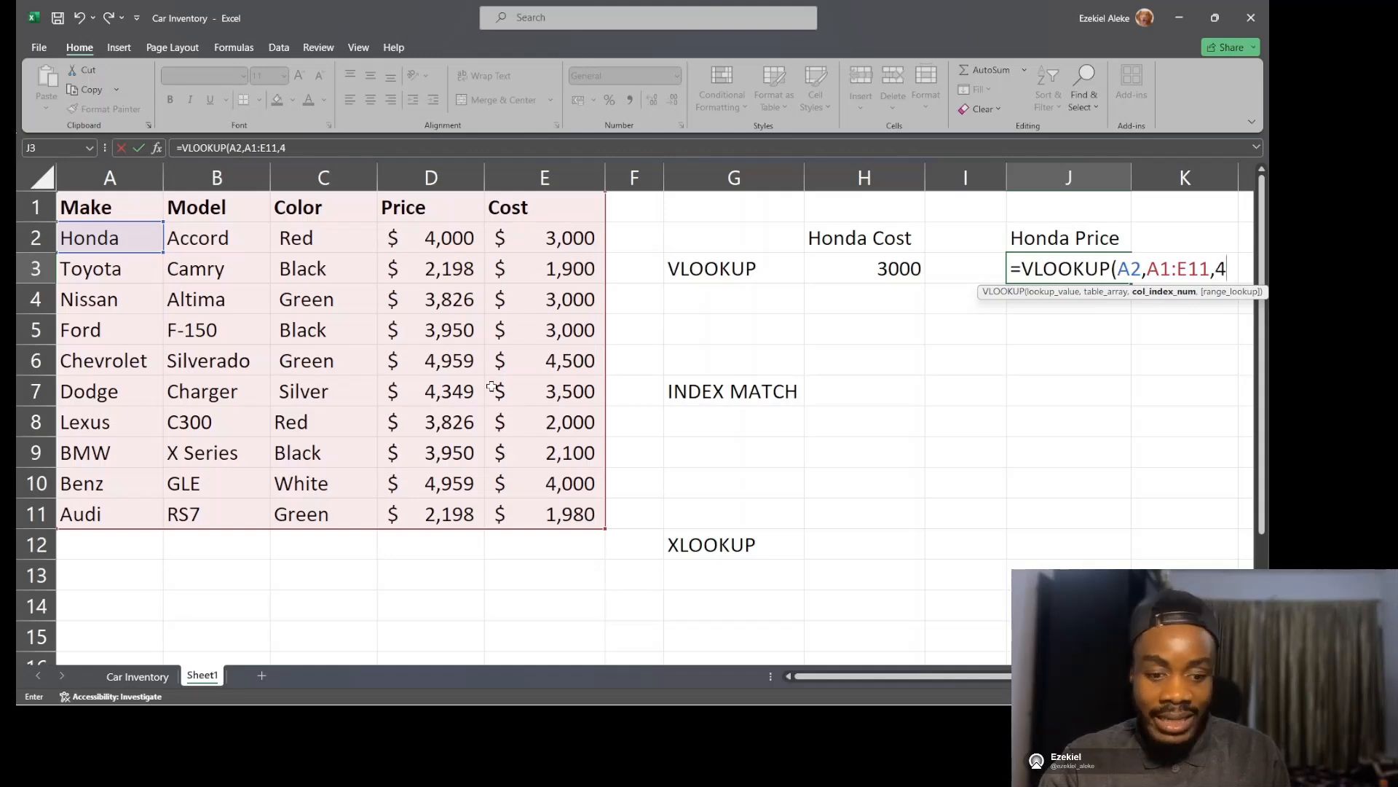
{"action": "type", "text": ","}
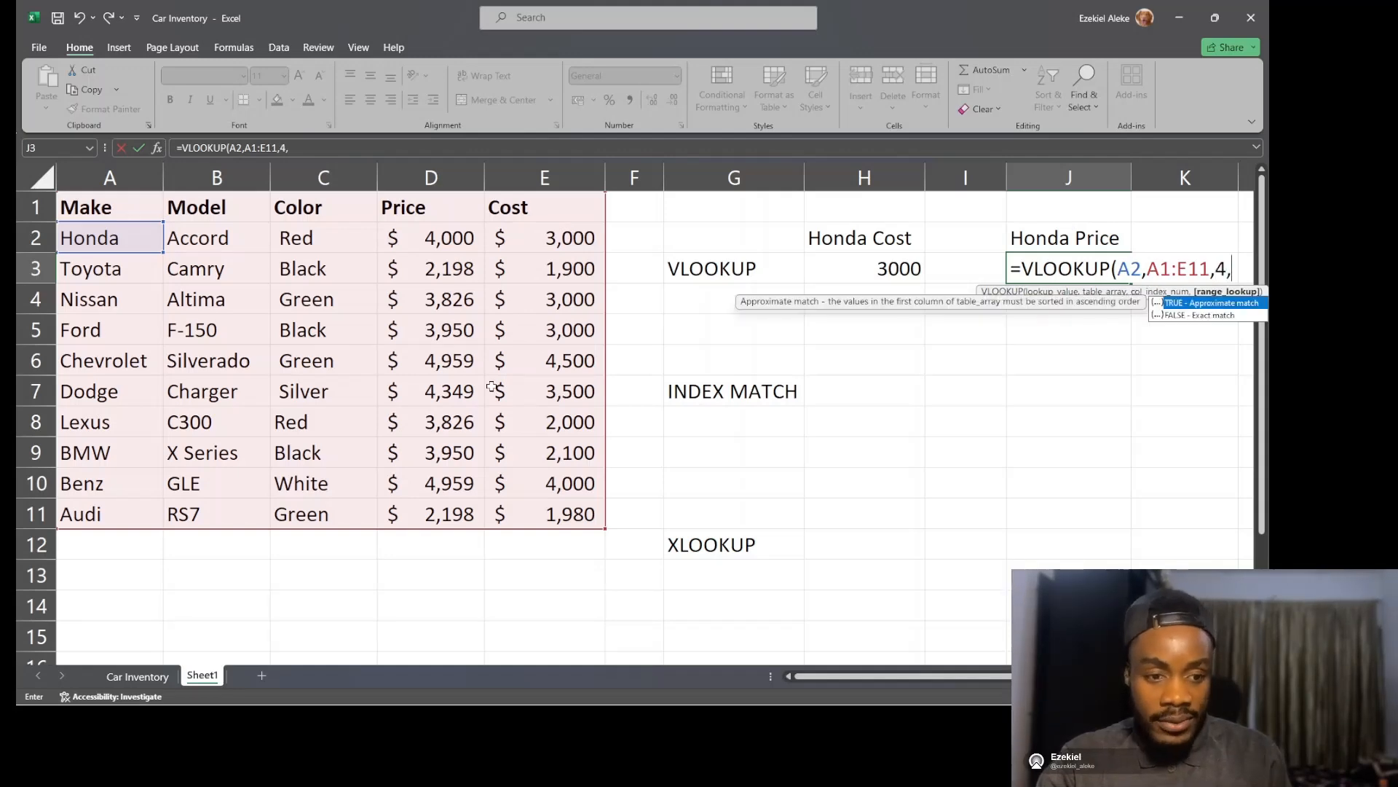
{"action": "left_click", "coordinate": [1200, 317]}
{"action": "double_click", "coordinate": [1201, 317]}
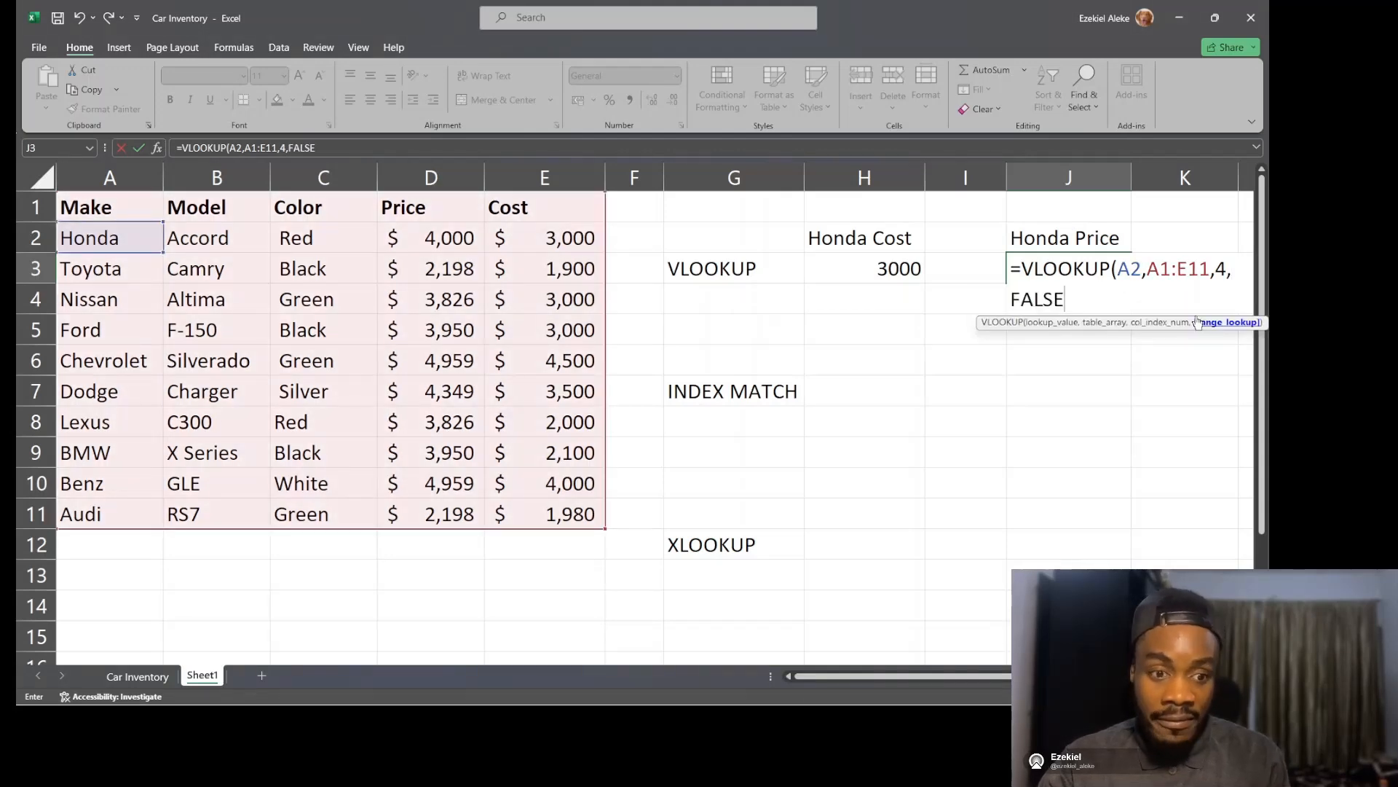
{"action": "key", "text": "Return"}
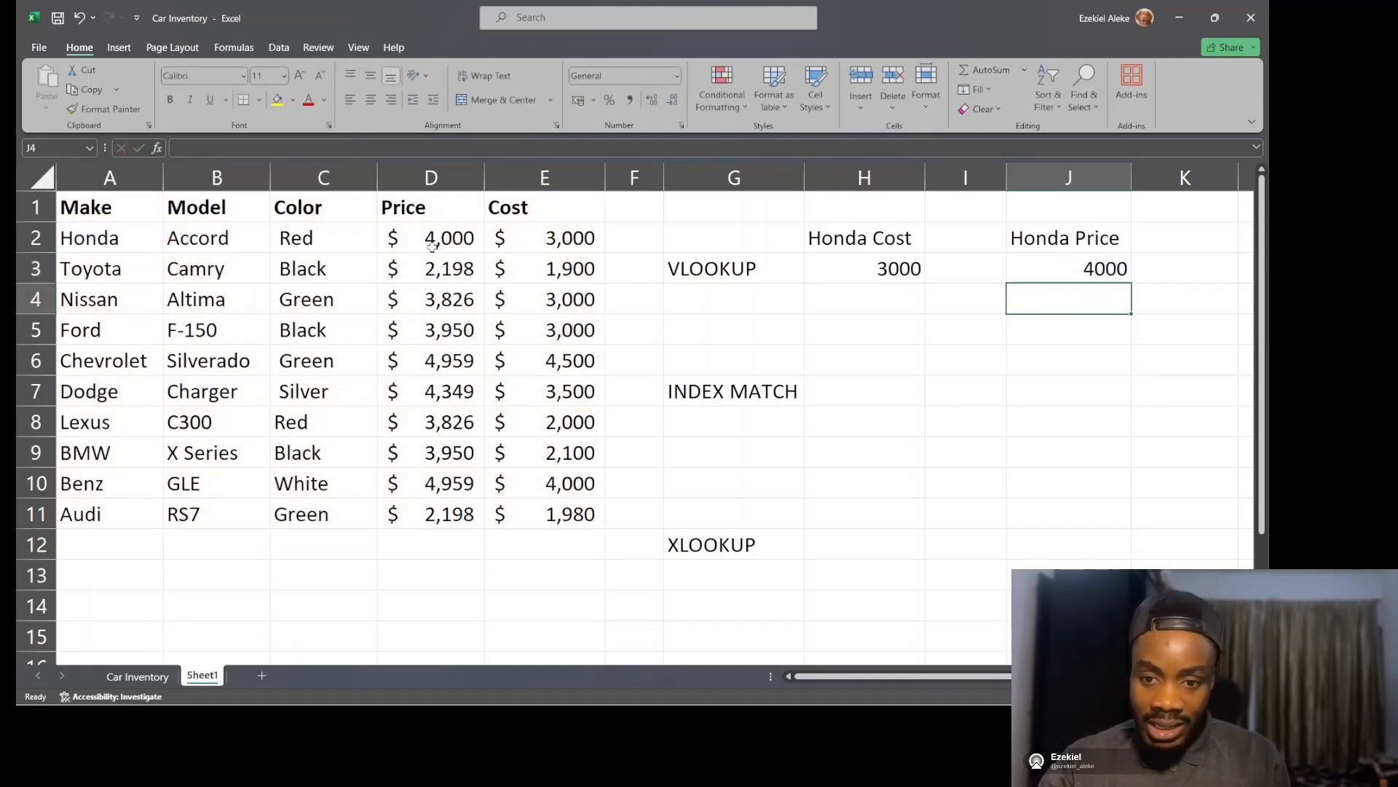
Step: Start an INDEX formula in H7, in the INDEX MATCH row under Honda Cost, with the cost range E2:E11 as its array
{"action": "left_click", "coordinate": [889, 388]}
{"action": "type", "text": "="}
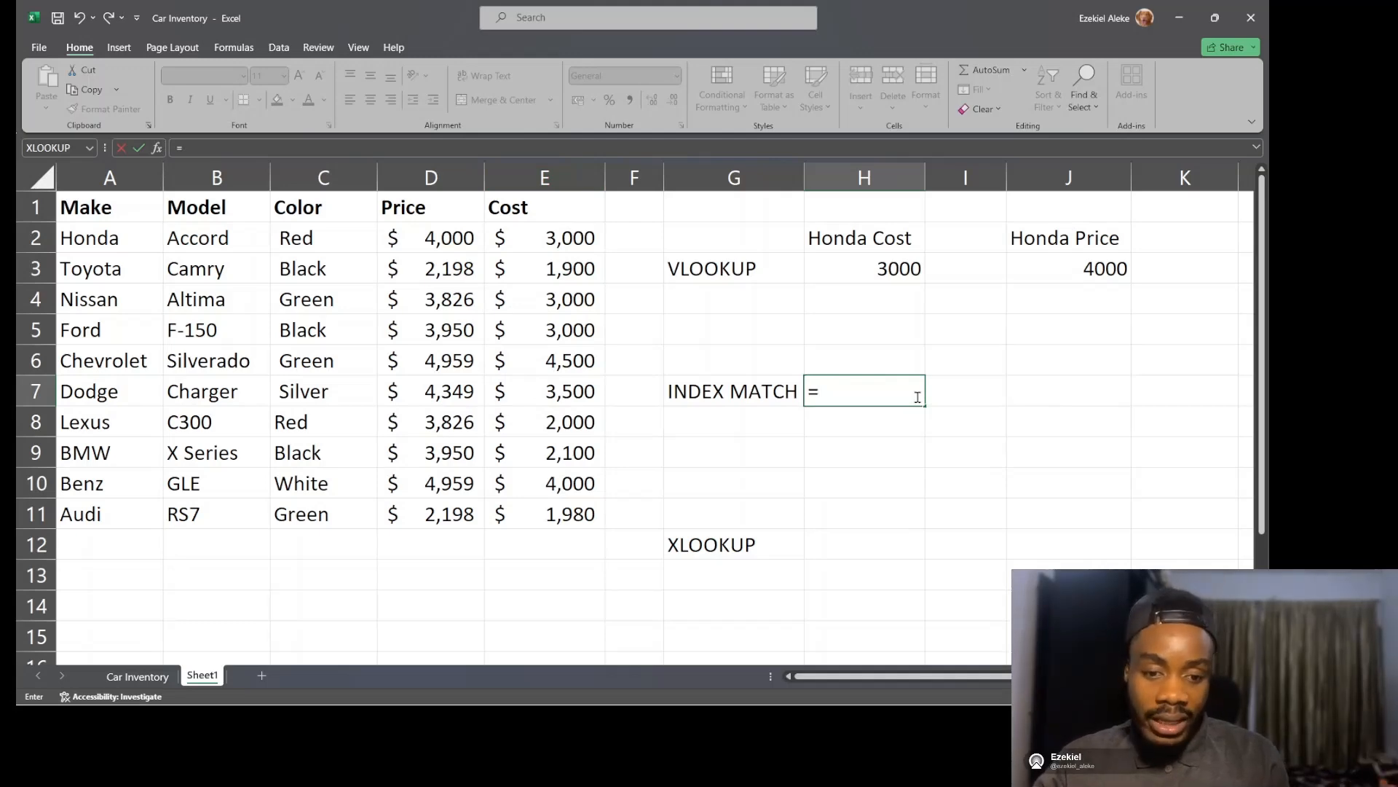
{"action": "type", "text": "index"}
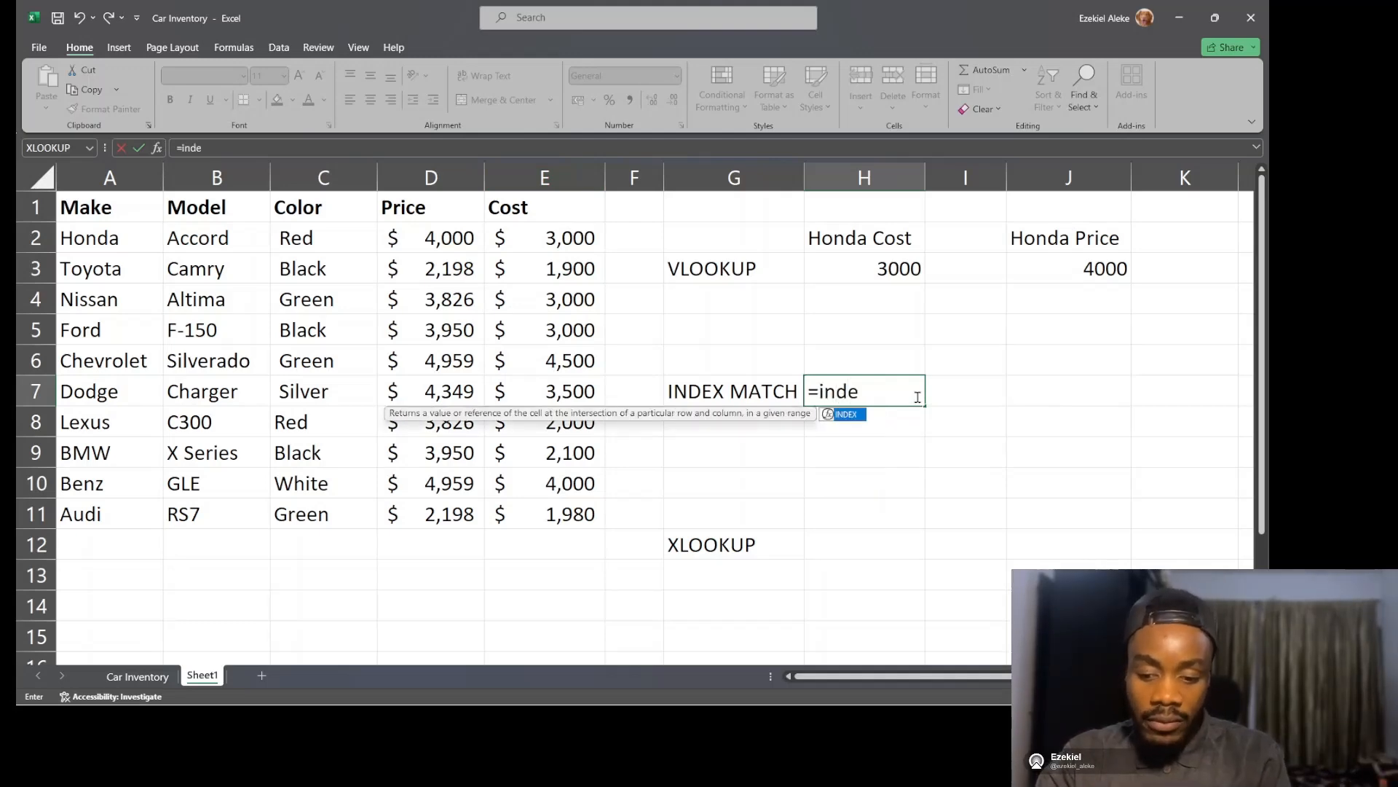
{"action": "key", "text": "Tab"}
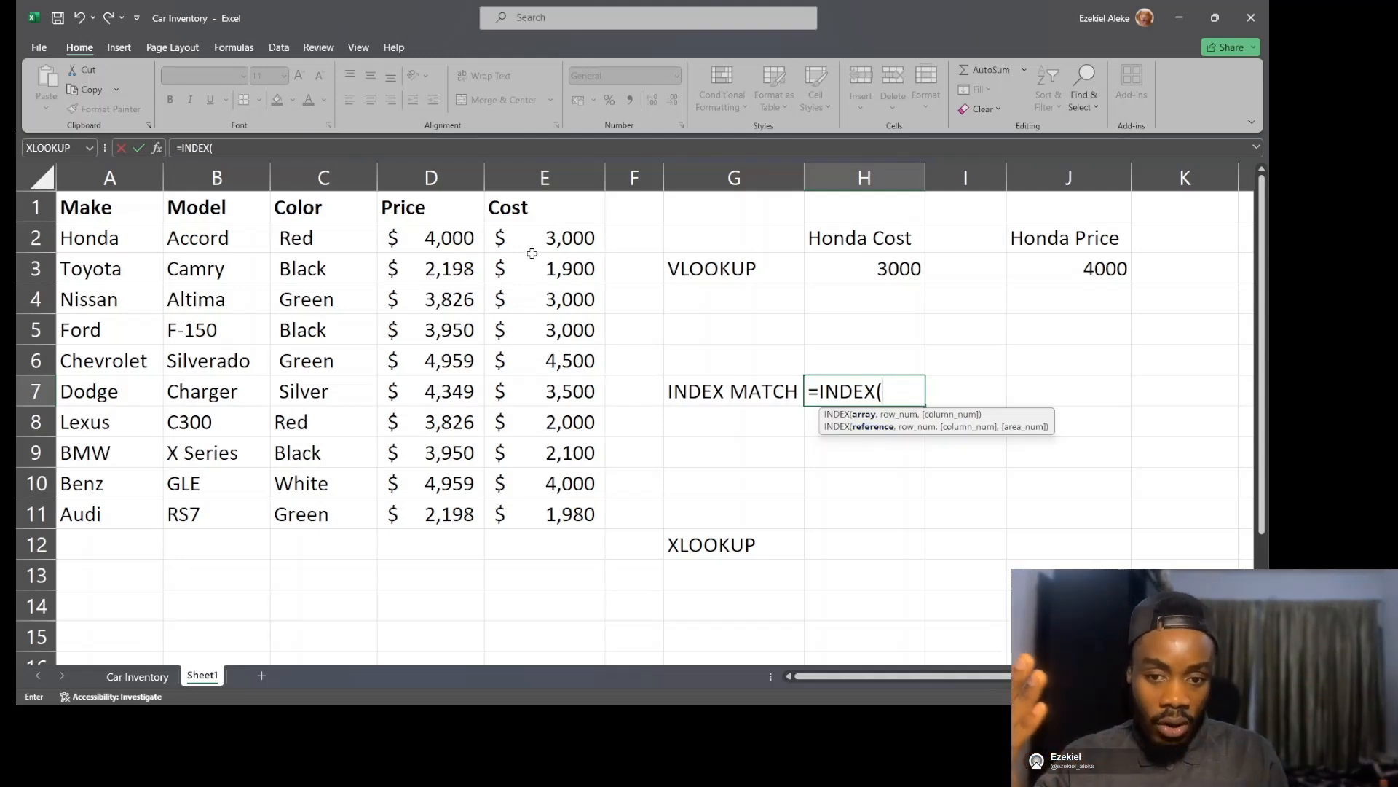
{"action": "left_click_drag", "start_coordinate": [546, 244], "coordinate": [575, 519]}
{"action": "type", "text": ","}
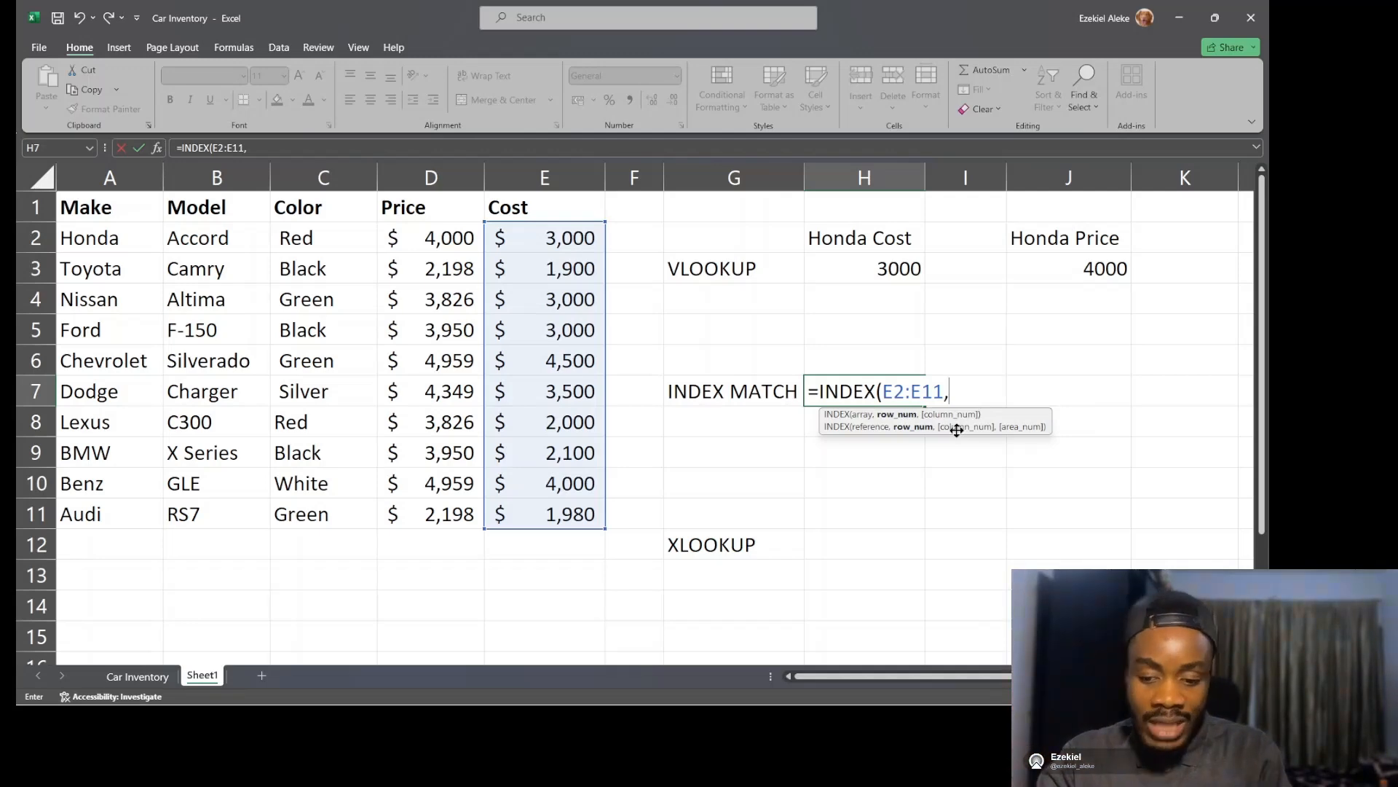
Step: Nest a MATCH function as the row number in the H7 formula, with lookup value A2 and lookup array A2:A11
{"action": "type", "text": "matc"}
{"action": "key", "text": "Tab"}
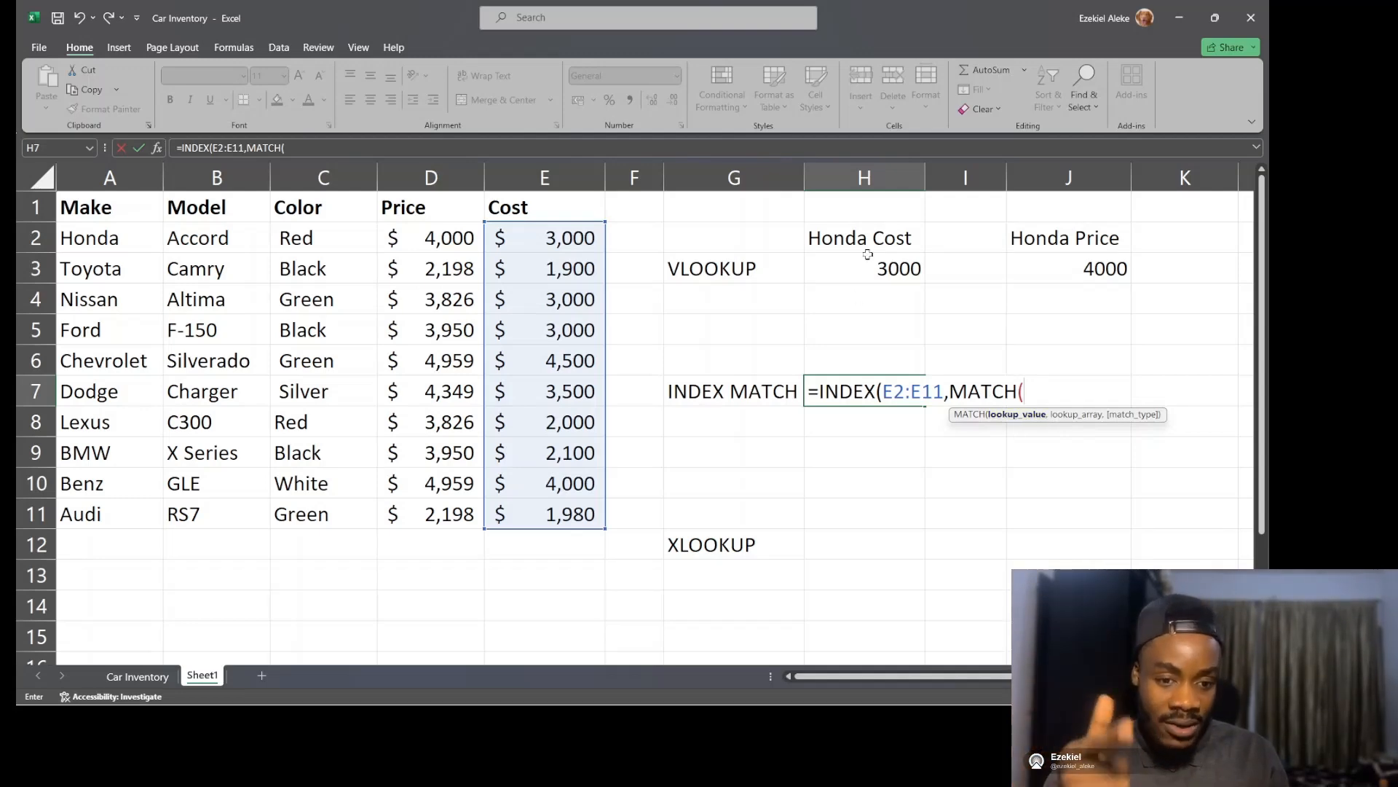
{"action": "left_click", "coordinate": [106, 239]}
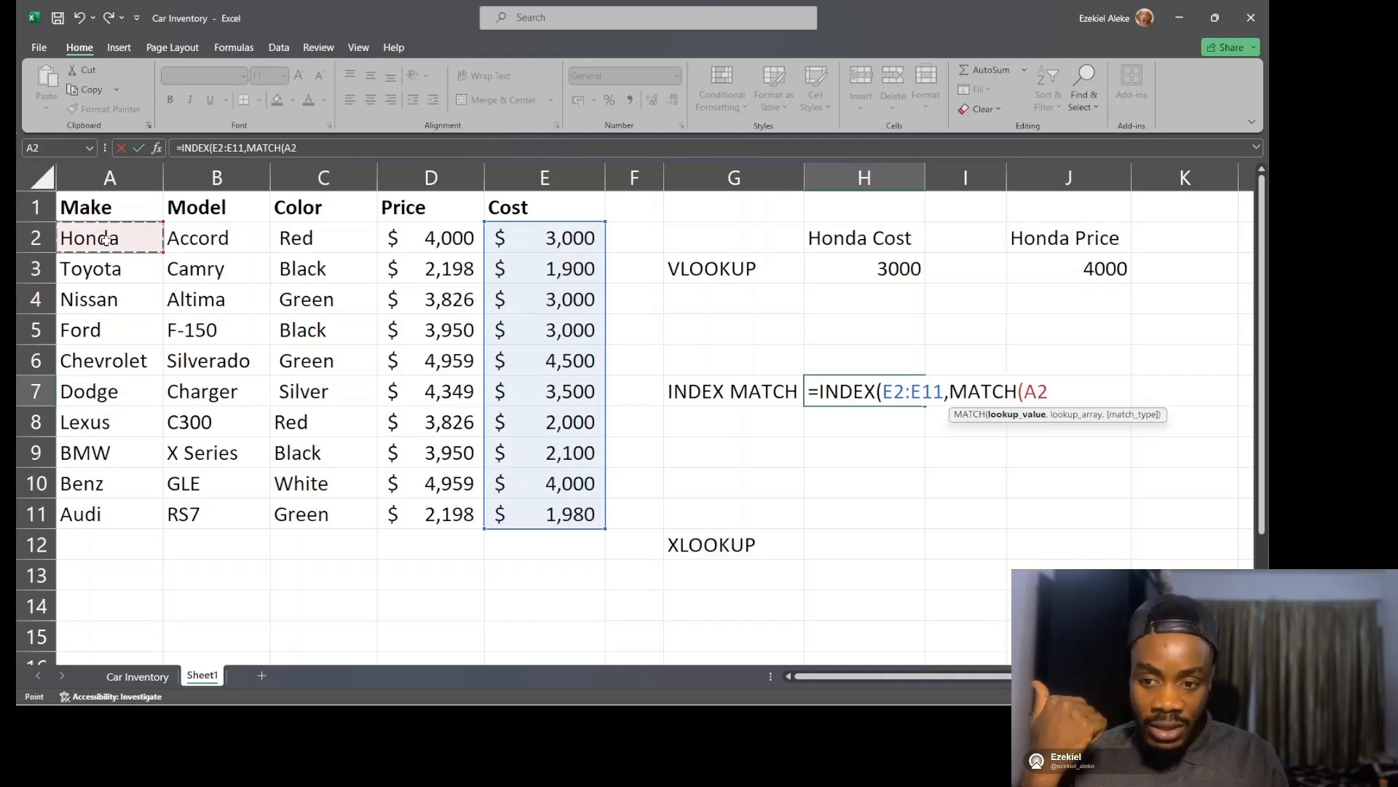
{"action": "type", "text": ","}
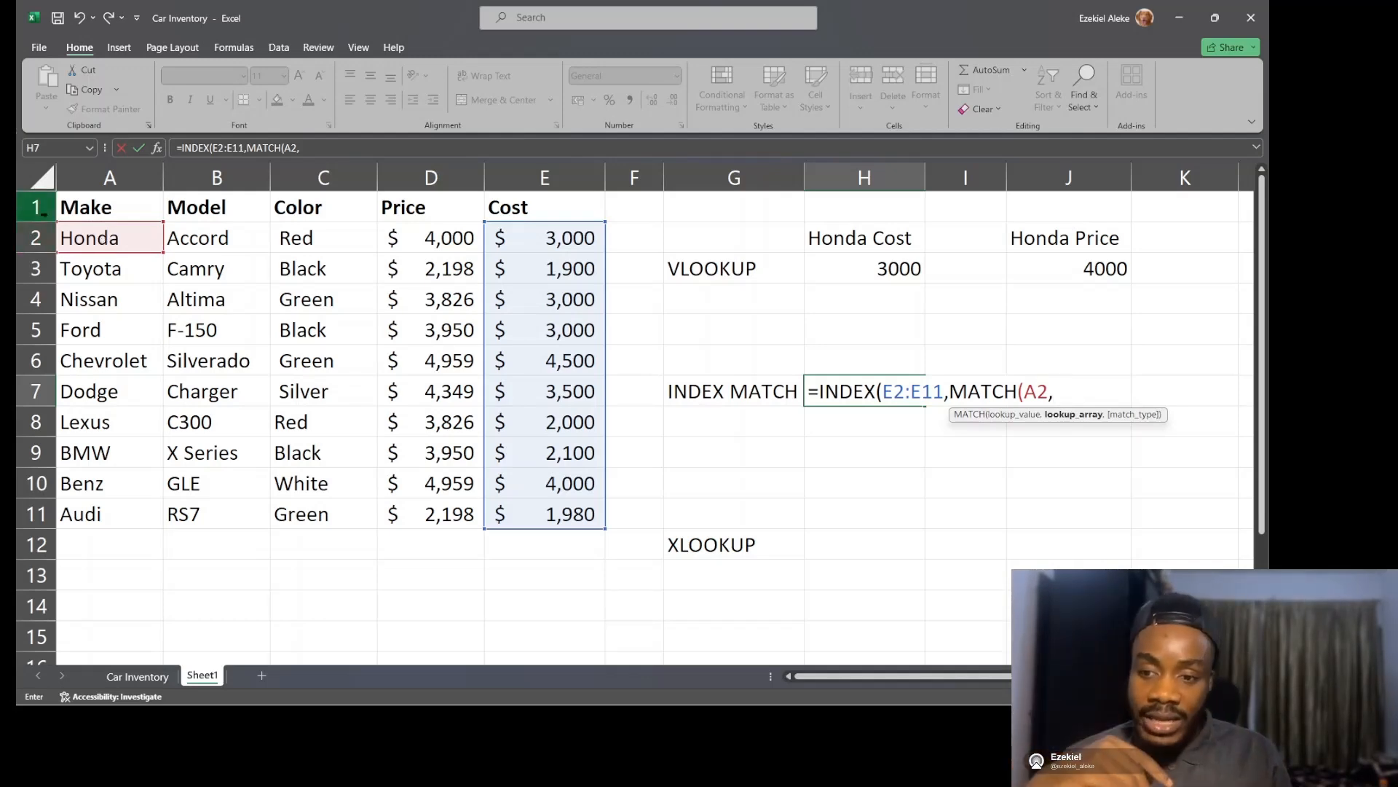
{"action": "left_click_drag", "start_coordinate": [110, 231], "coordinate": [122, 506]}
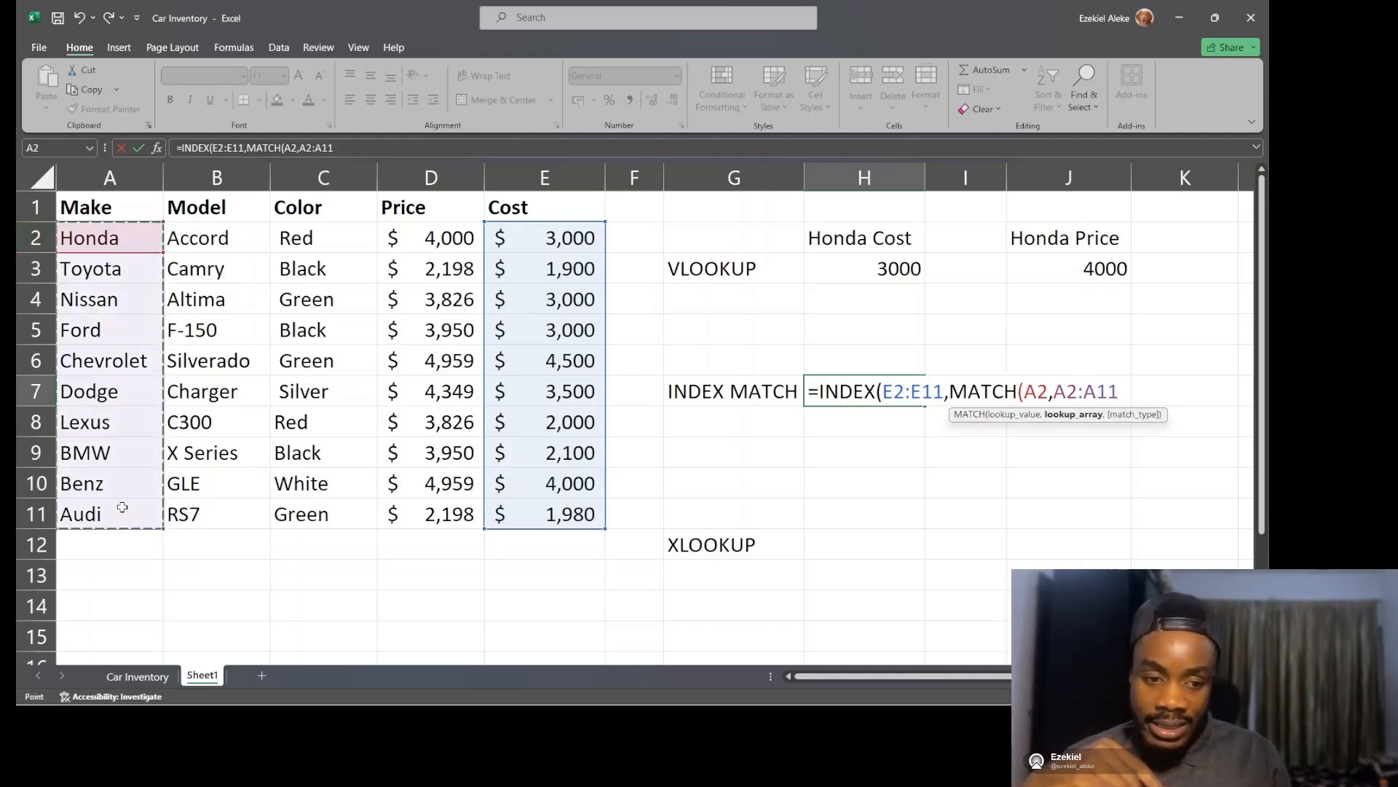
{"action": "type", "text": ","}
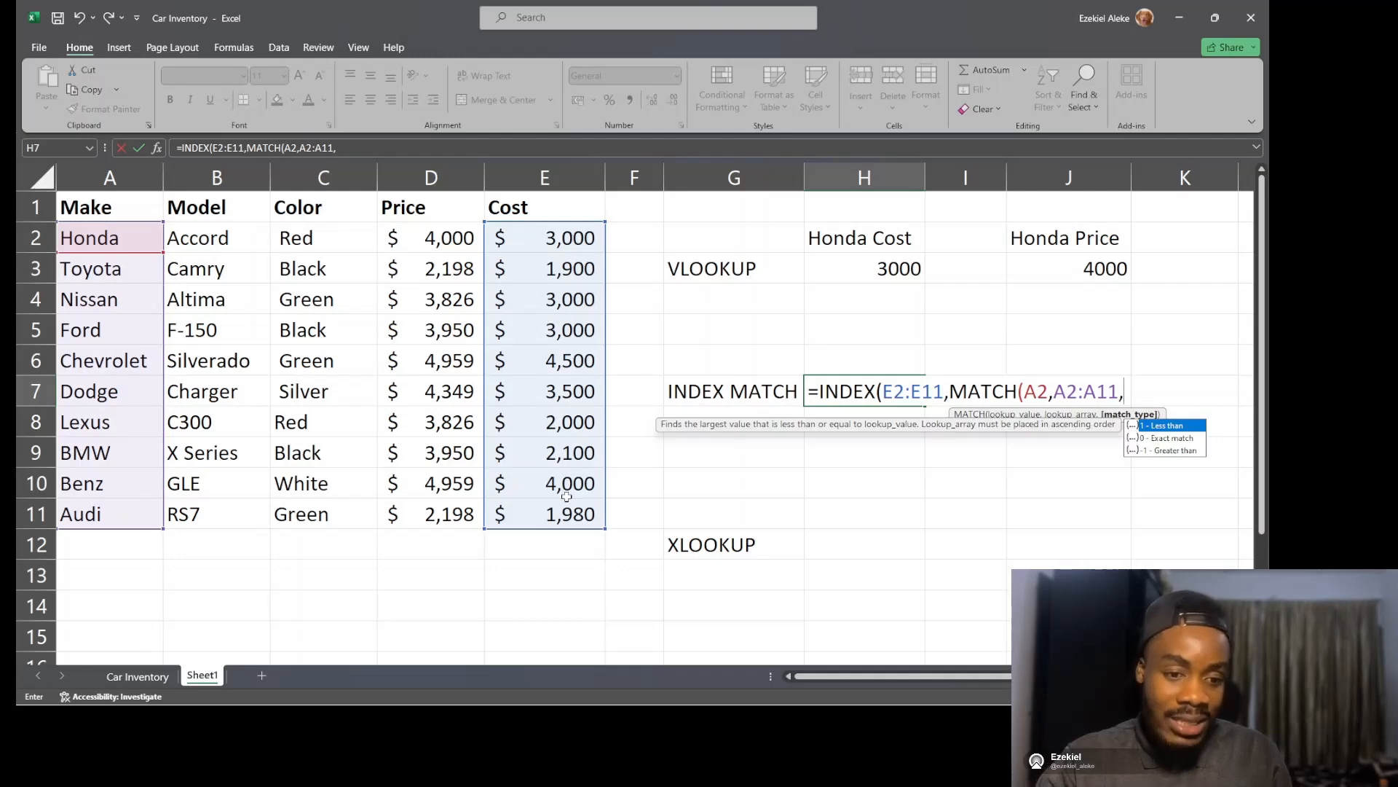
Step: Finish the H7 formula with match type 0 (Exact match), accept the suggested correction, and compare it with the VLOOKUP in H3
{"action": "type", "text": "-"}
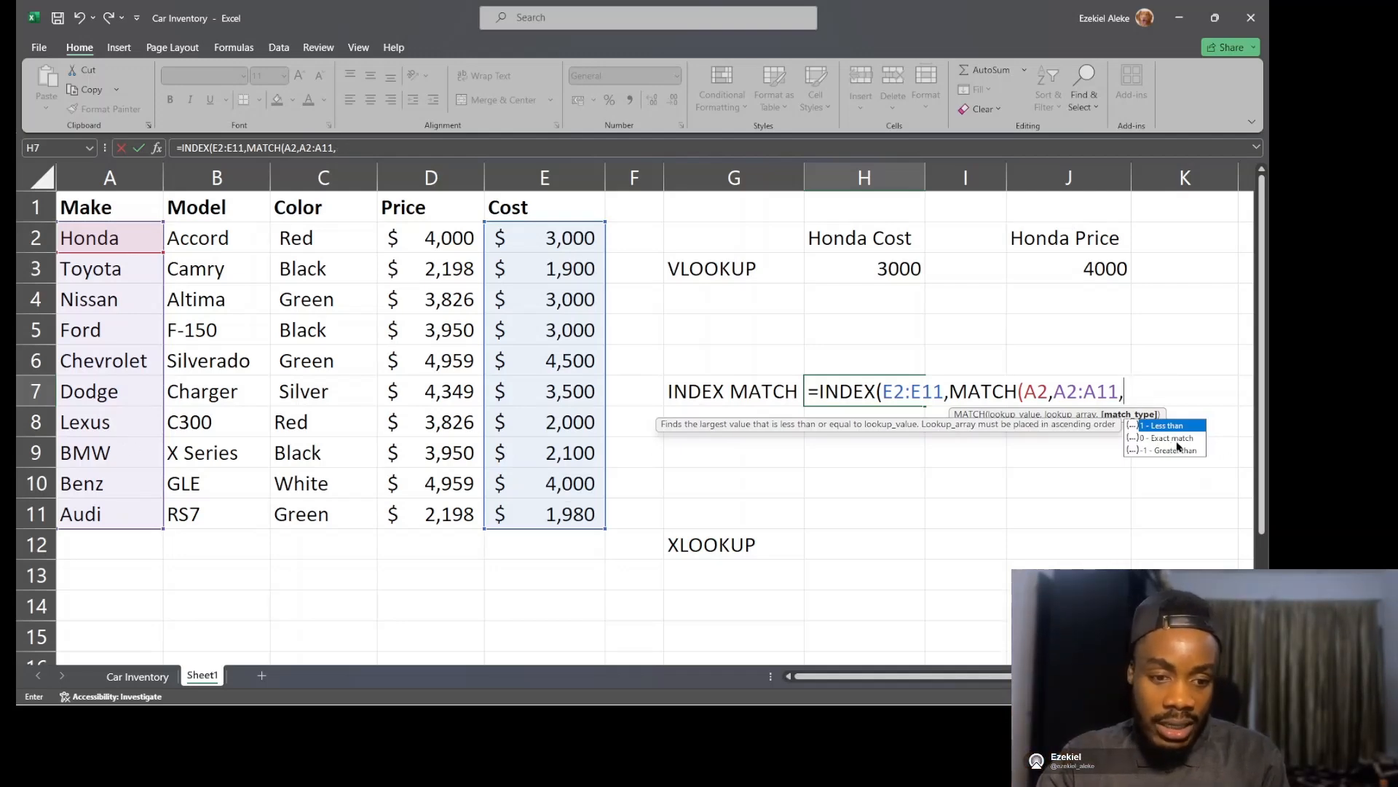
{"action": "type", "text": "0"}
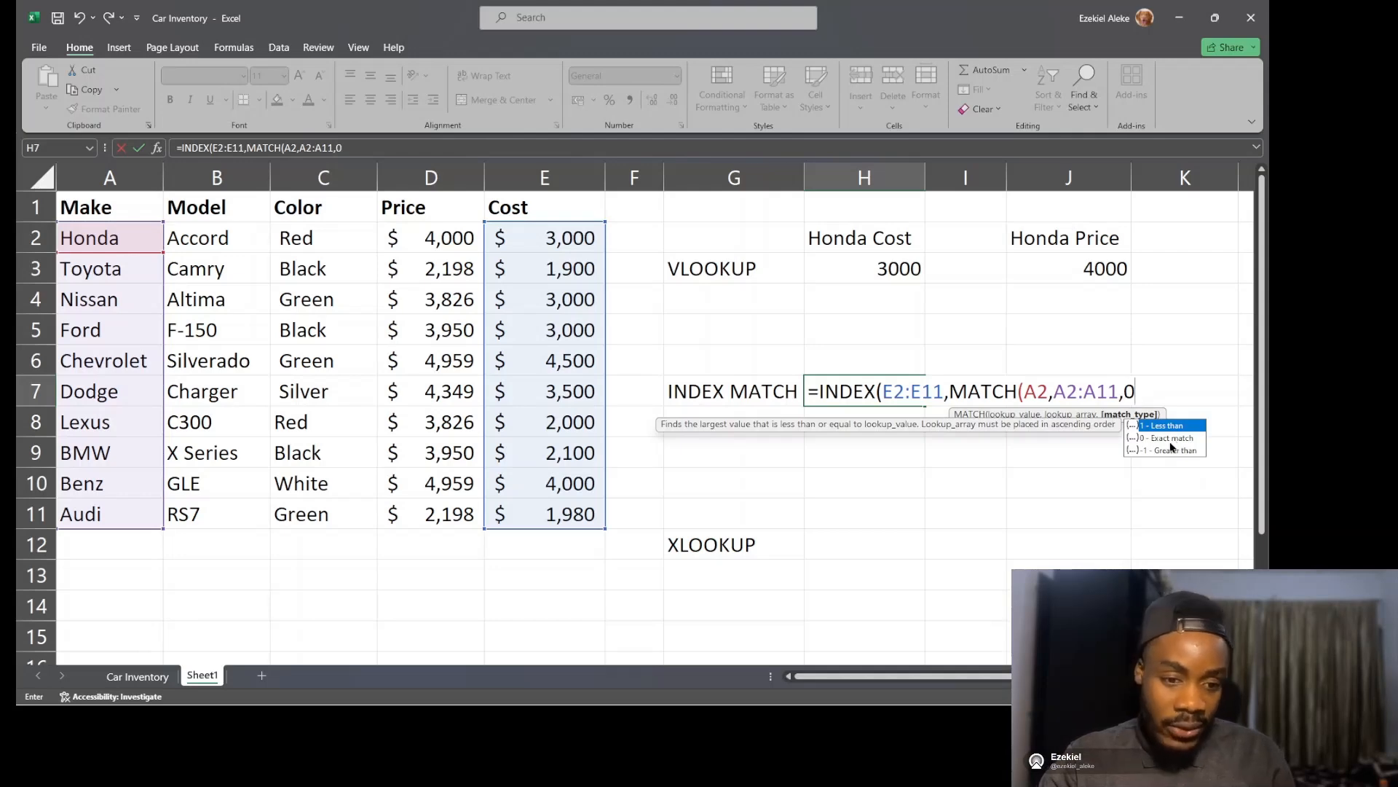
{"action": "left_click", "coordinate": [1175, 440]}
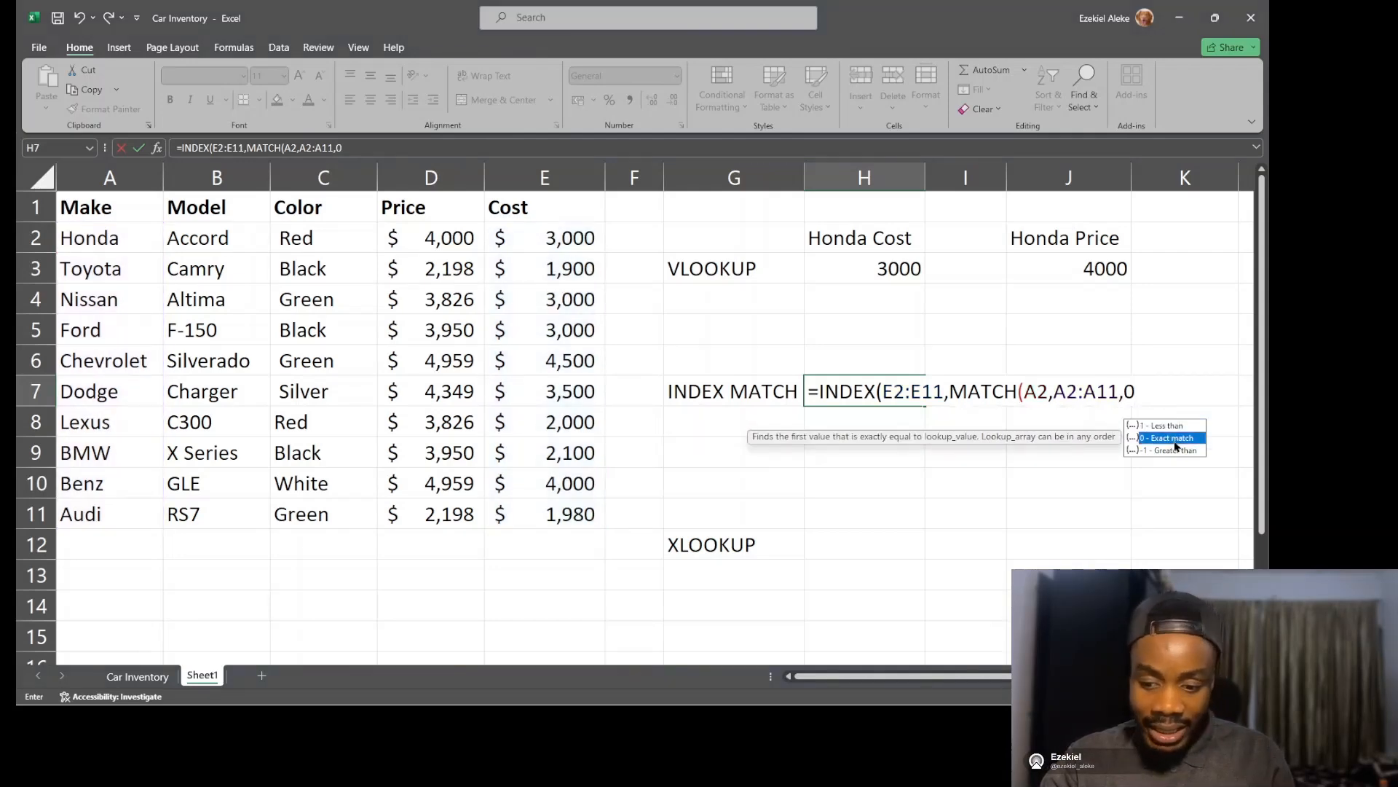
{"action": "double_click", "coordinate": [1174, 439]}
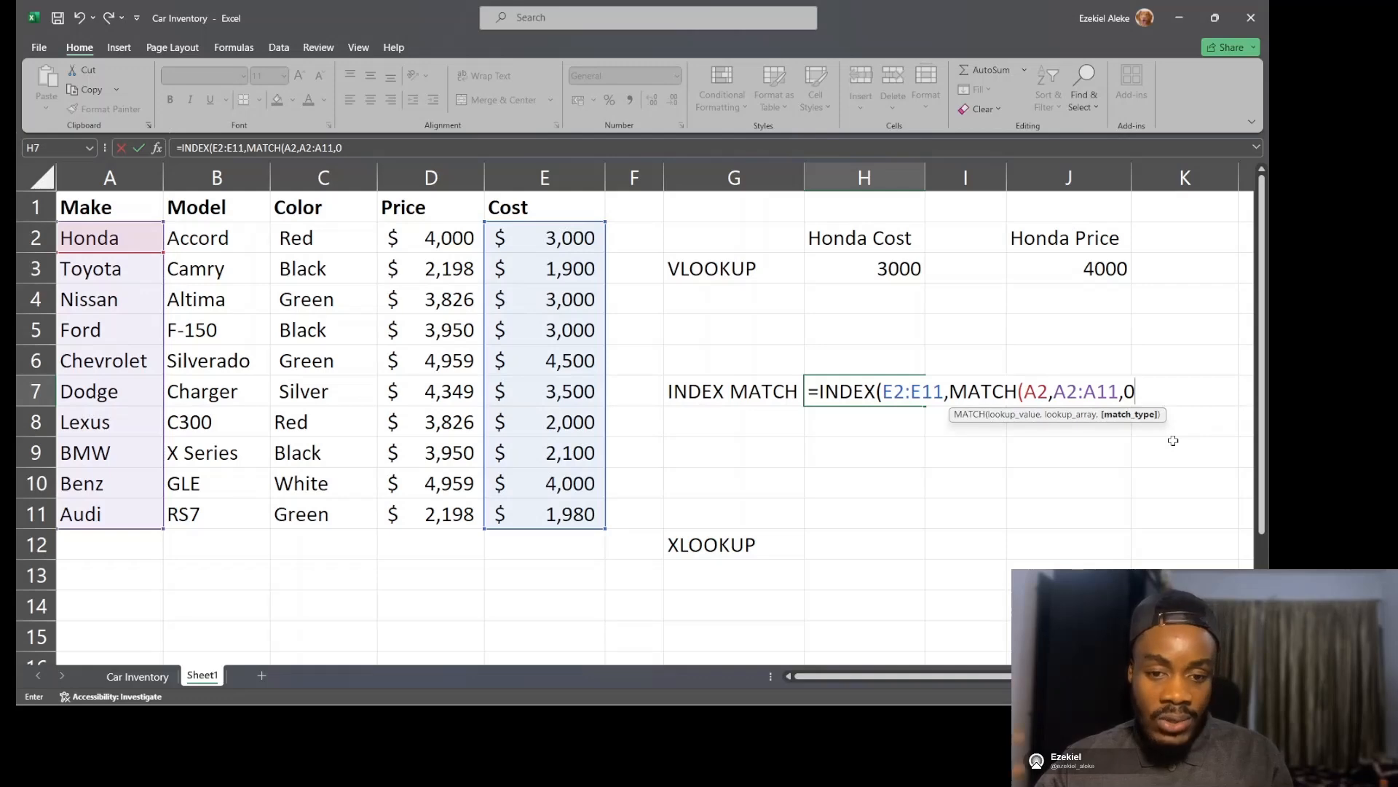
{"action": "key", "text": "Return"}
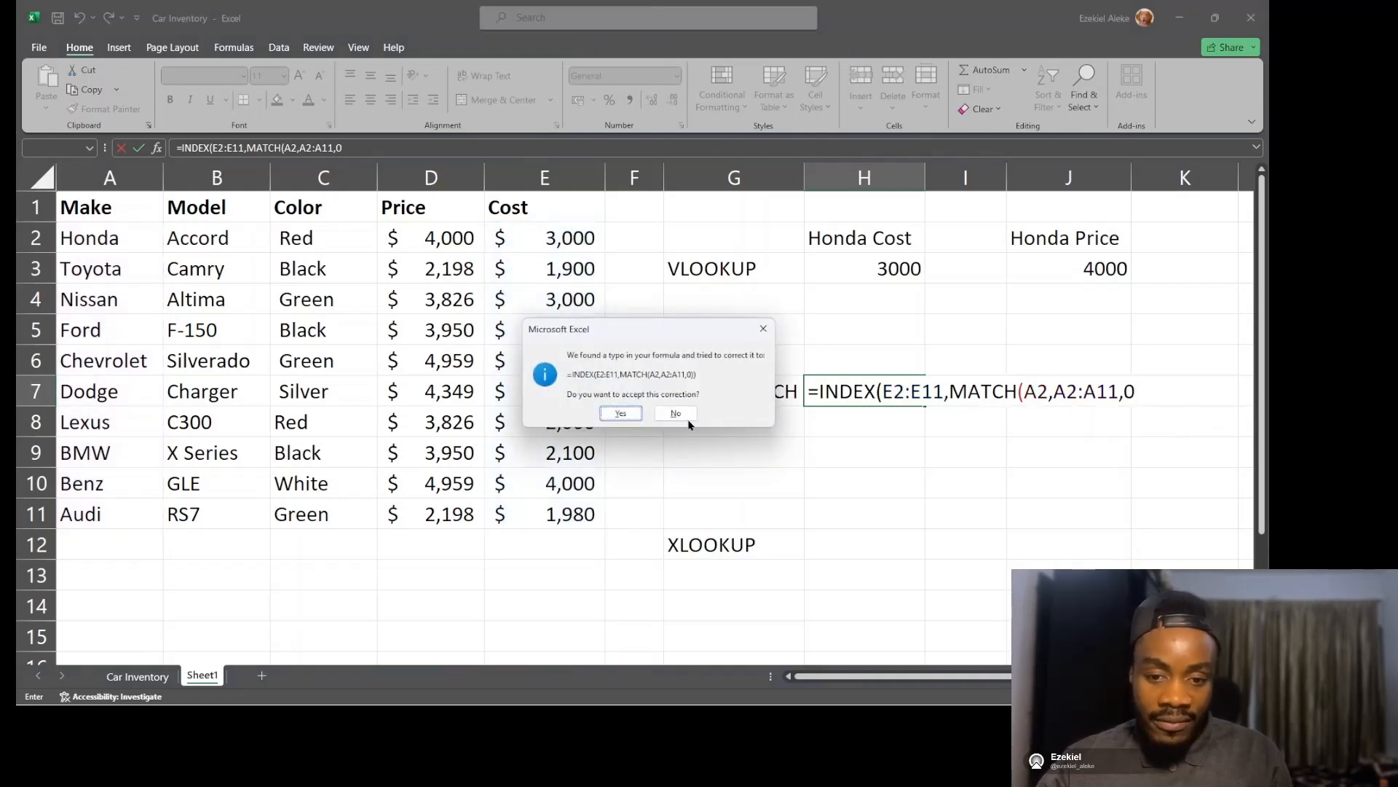
{"action": "left_click", "coordinate": [621, 413]}
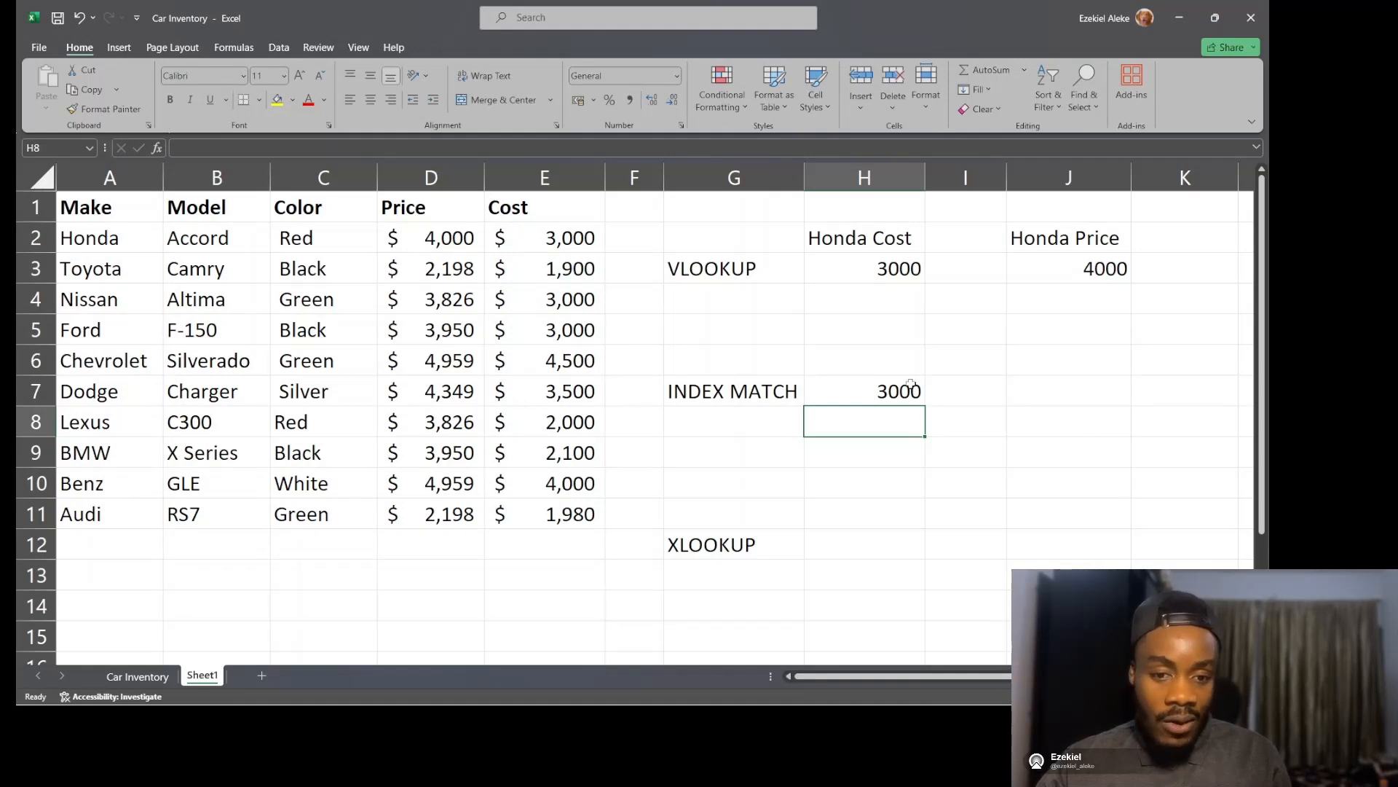
{"action": "left_click", "coordinate": [876, 395]}
{"action": "left_click", "coordinate": [894, 281]}
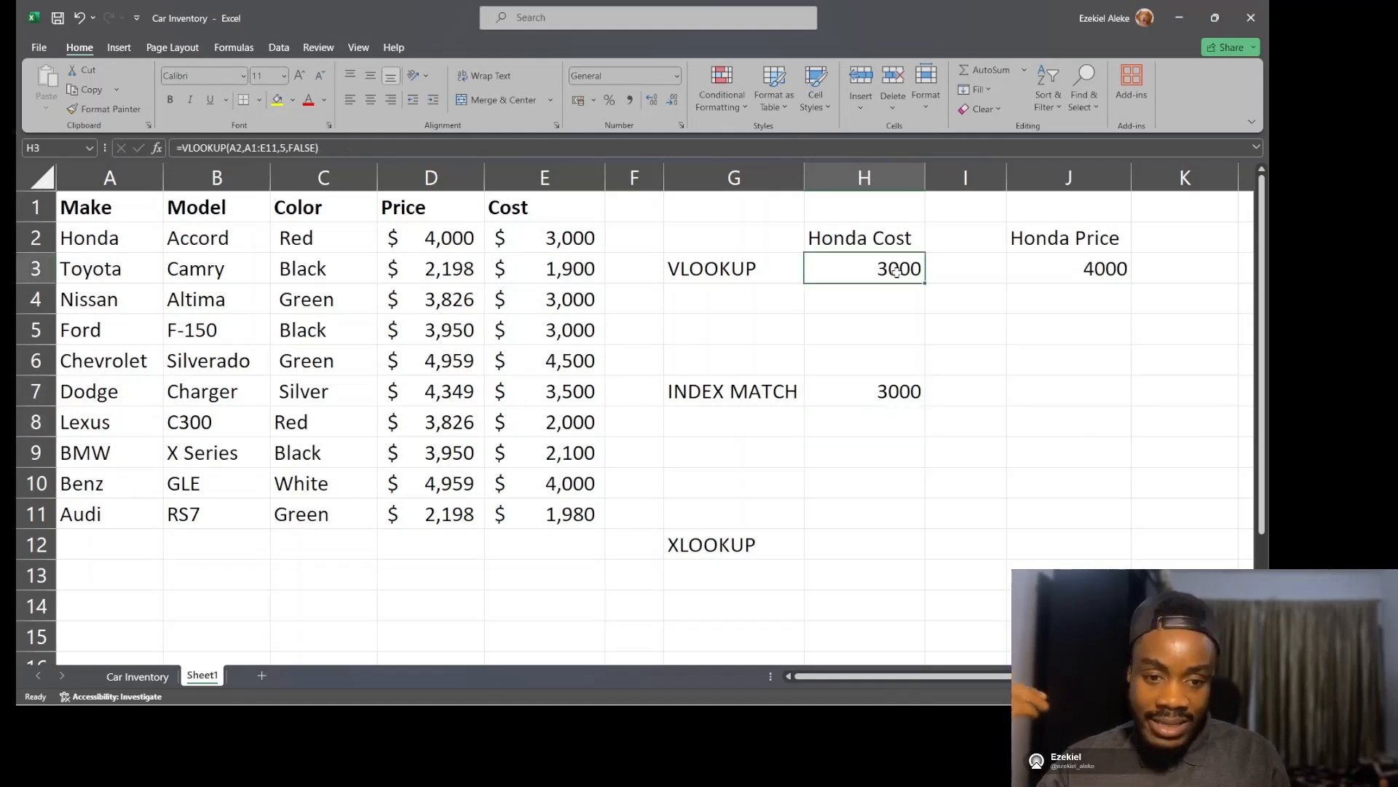
Step: Start an INDEX formula in J7, in the INDEX MATCH row under Honda Price, with the price range D2:D11 as its array
{"action": "left_click", "coordinate": [1084, 394]}
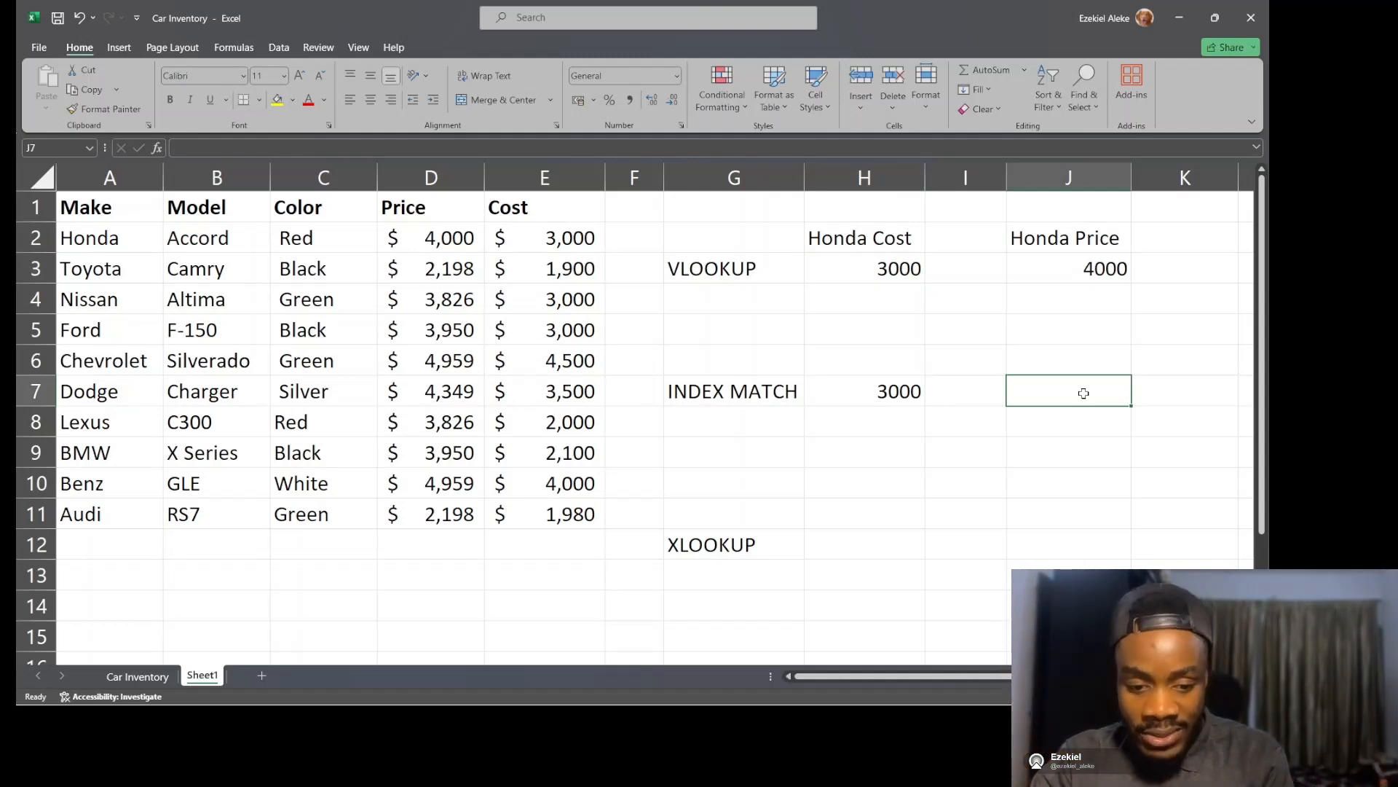
{"action": "type", "text": "=index"}
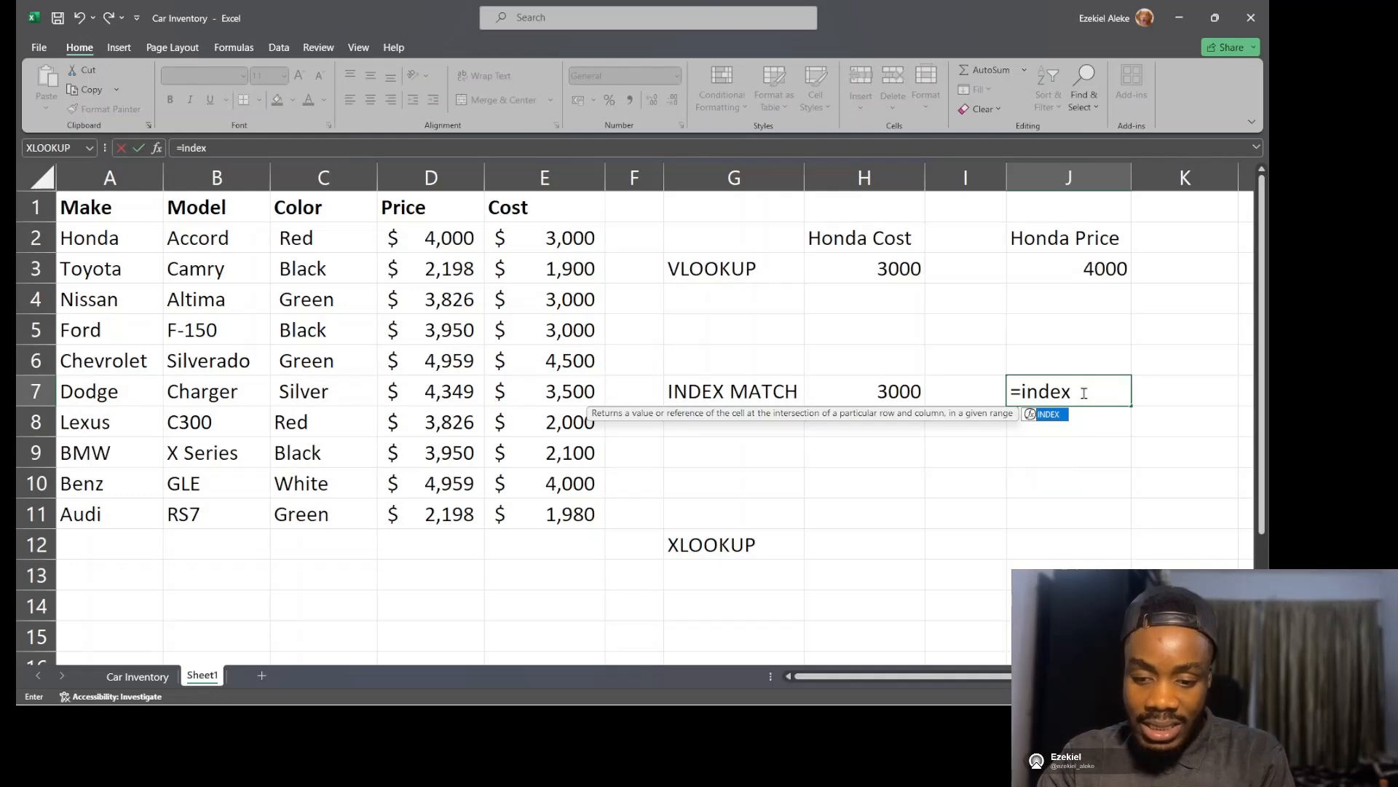
{"action": "key", "text": "Tab"}
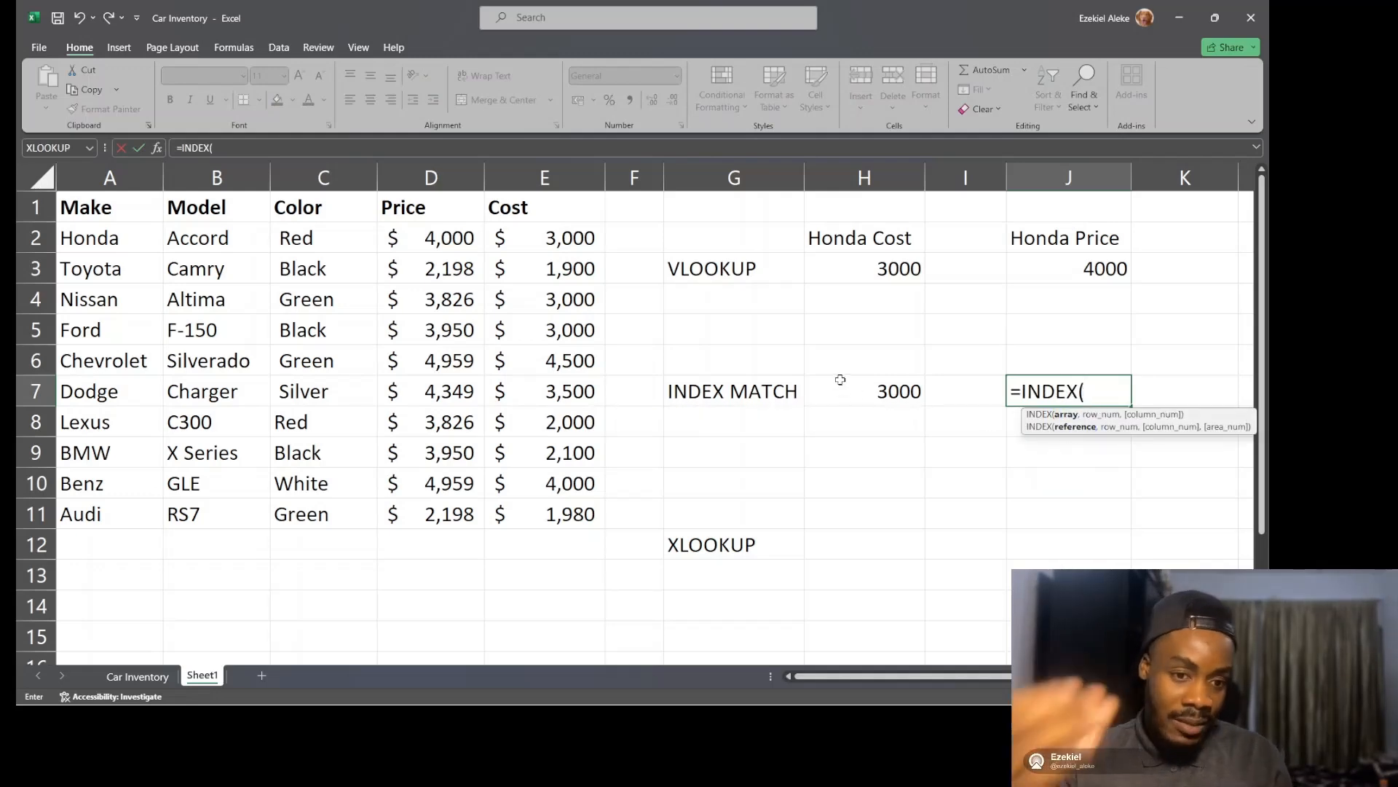
{"action": "left_click_drag", "start_coordinate": [464, 238], "coordinate": [467, 502]}
{"action": "type", "text": ","}
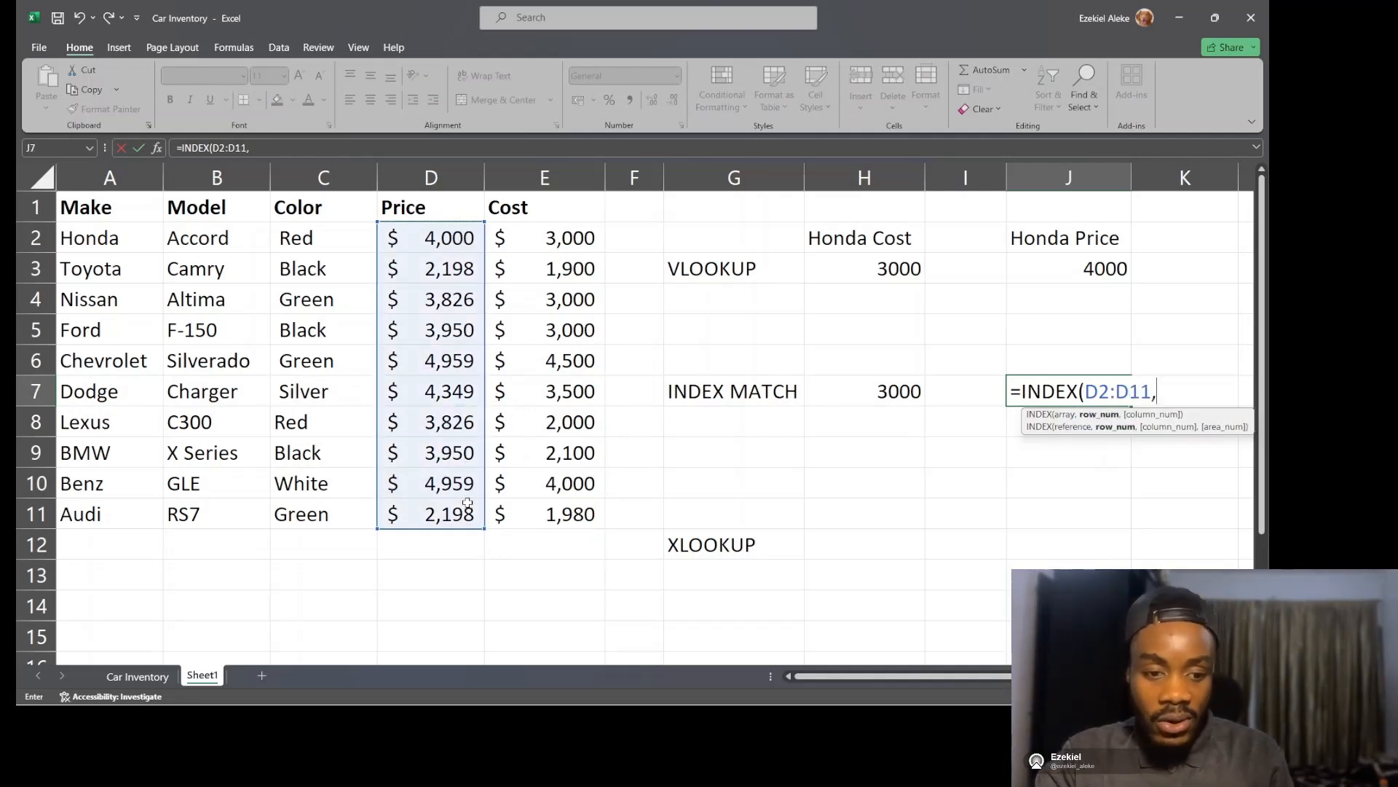
Step: Nest a MATCH function as the row number in the J7 formula, with lookup value A2 and lookup array A2:A11
{"action": "type", "text": "matc"}
{"action": "double_click", "coordinate": [1167, 426]}
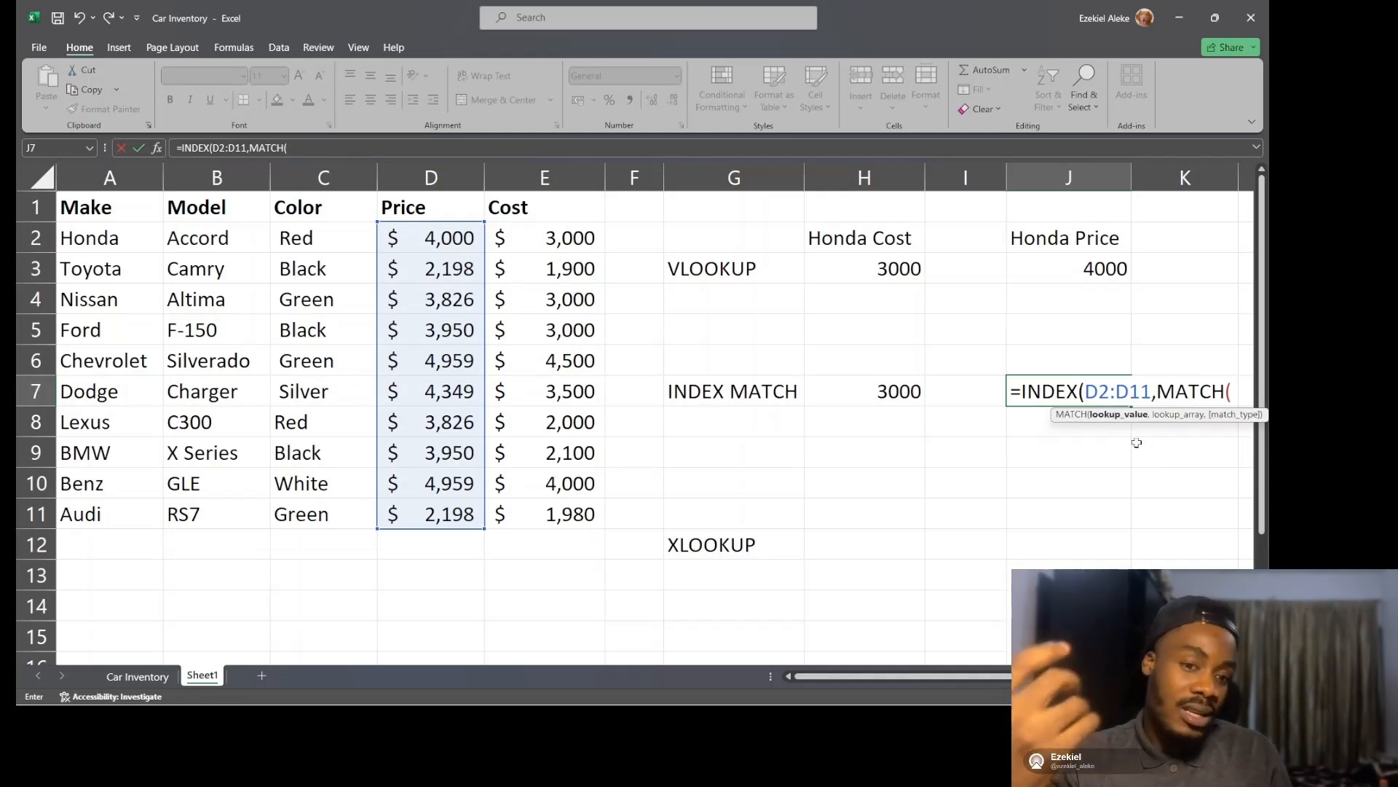
{"action": "left_click", "coordinate": [91, 228]}
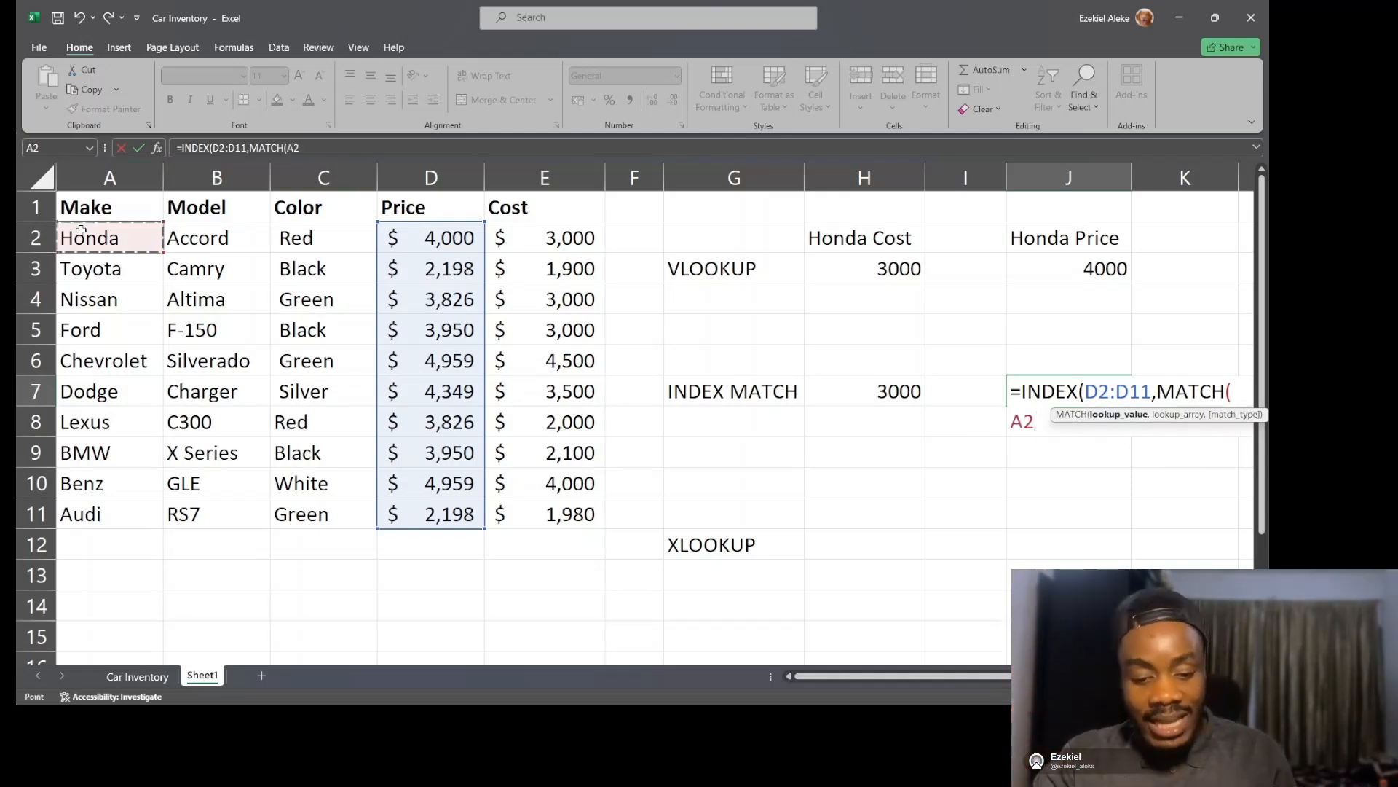
{"action": "type", "text": ","}
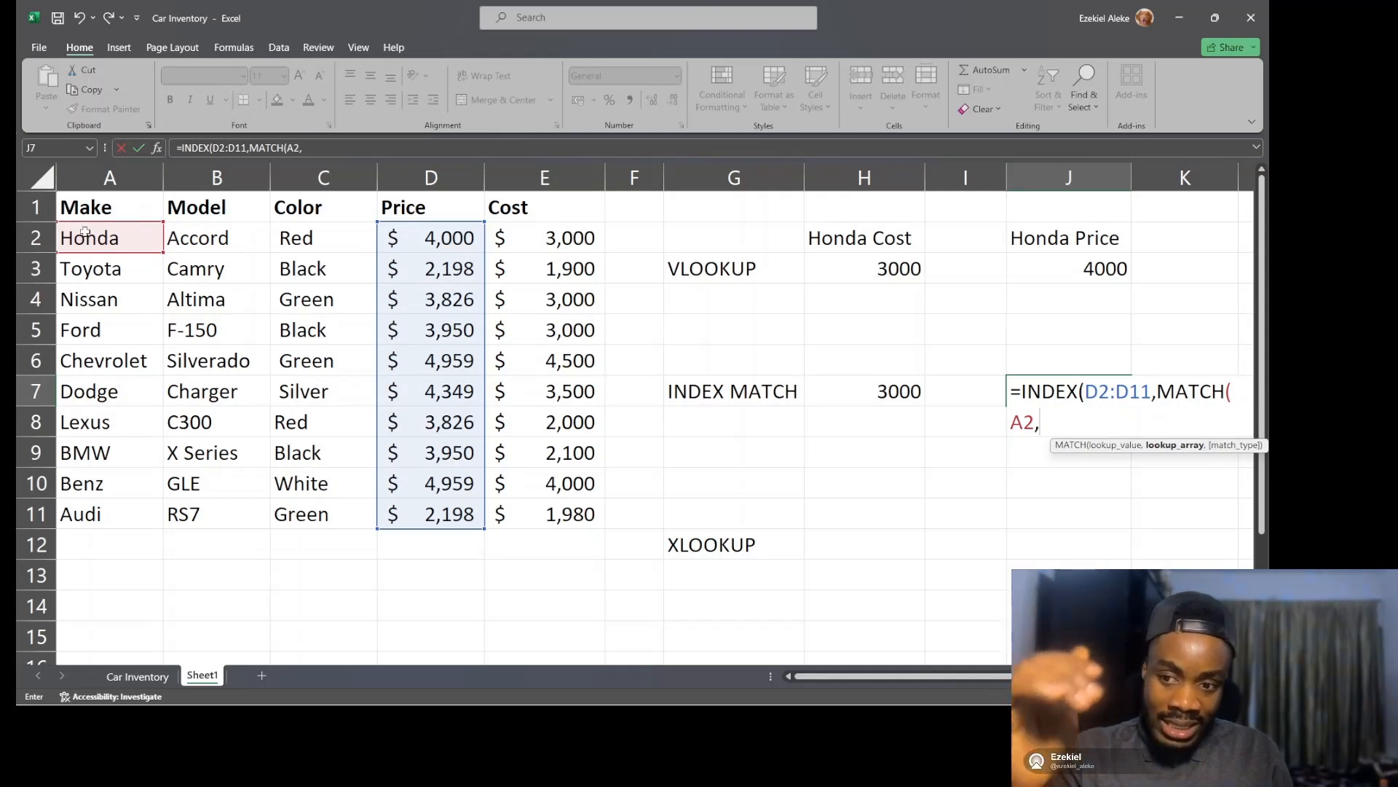
{"action": "left_click_drag", "start_coordinate": [86, 231], "coordinate": [91, 501]}
{"action": "type", "text": ","}
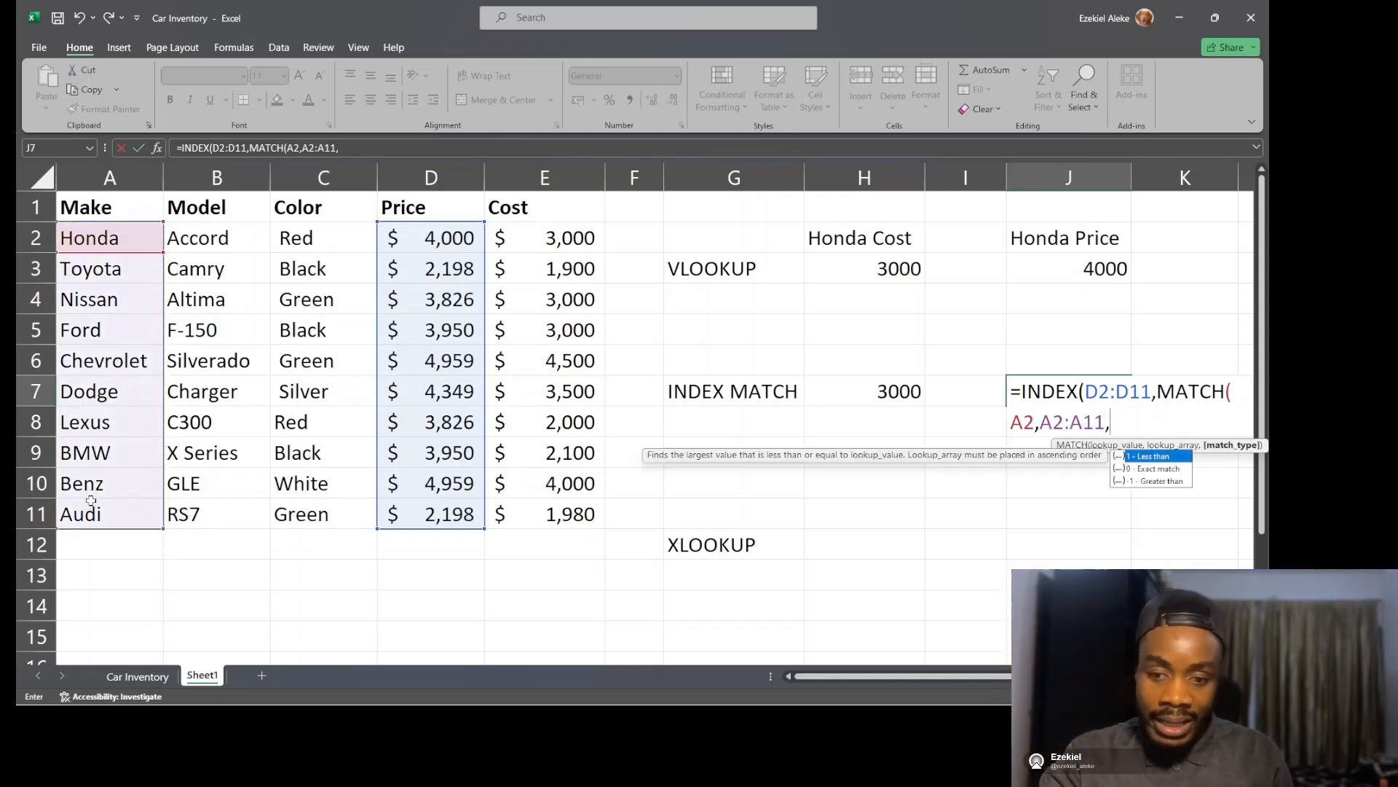
Step: Finish the J7 formula with match type 0 (Exact match), accepting the suggested correction, and compare the VLOOKUP and INDEX MATCH results
{"action": "left_click", "coordinate": [1161, 470]}
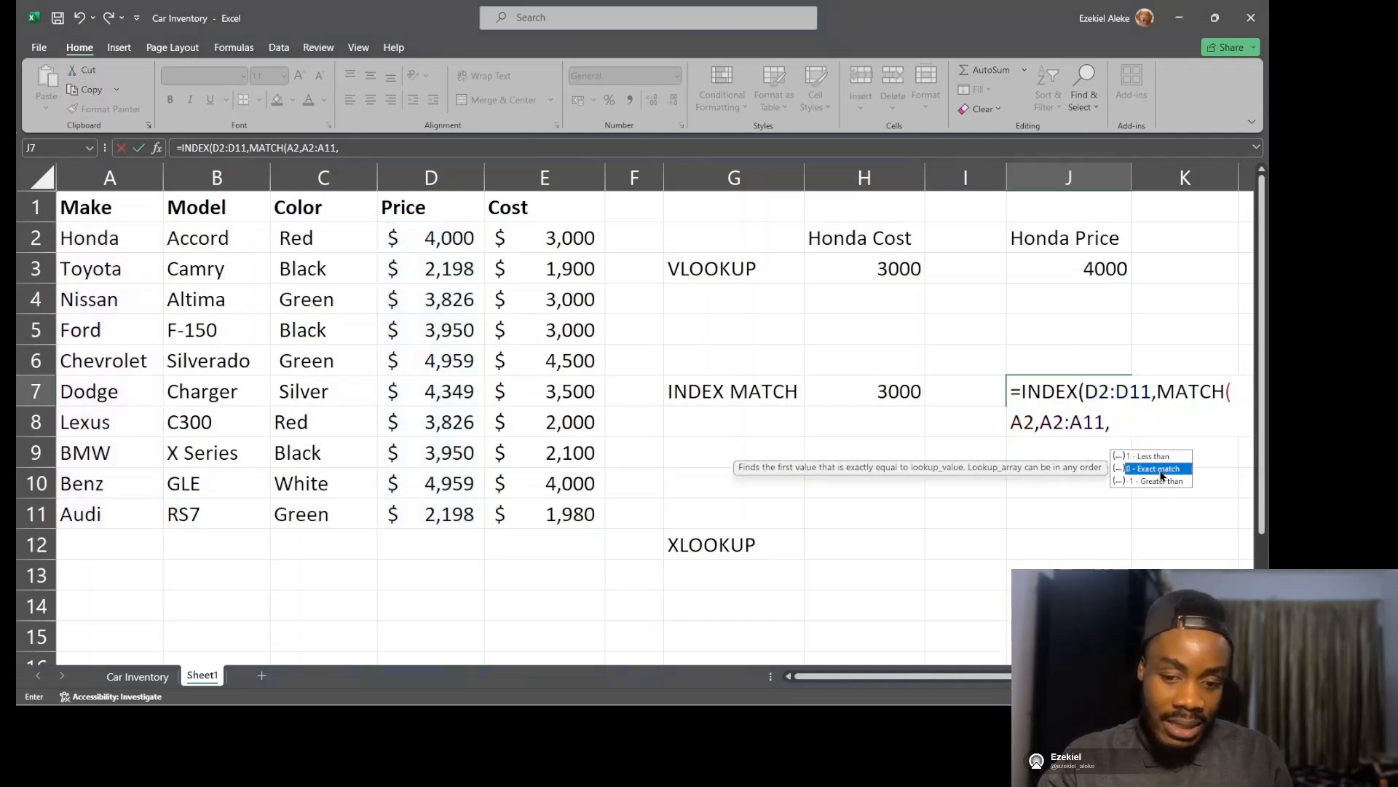
{"action": "double_click", "coordinate": [1159, 469]}
{"action": "key", "text": "Return"}
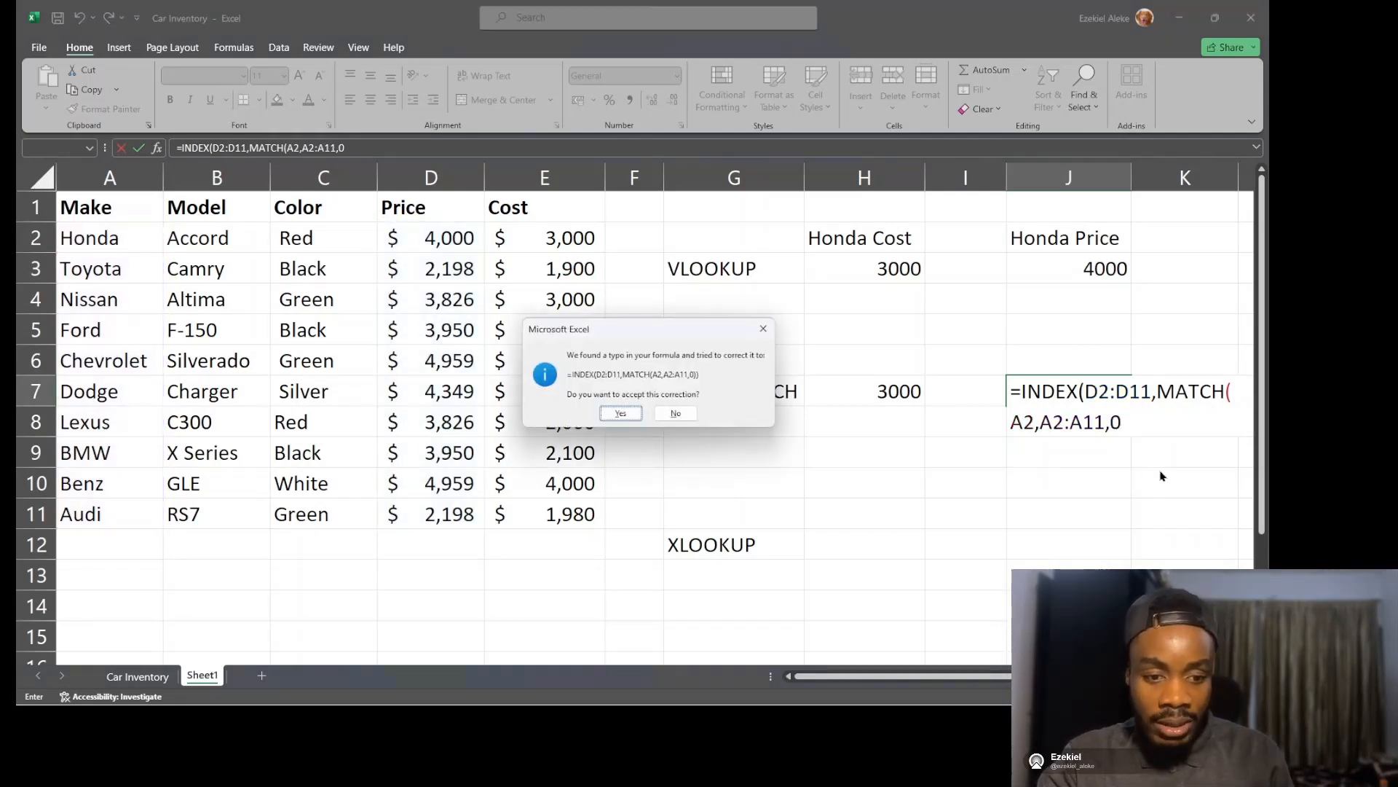
{"action": "left_click", "coordinate": [627, 415]}
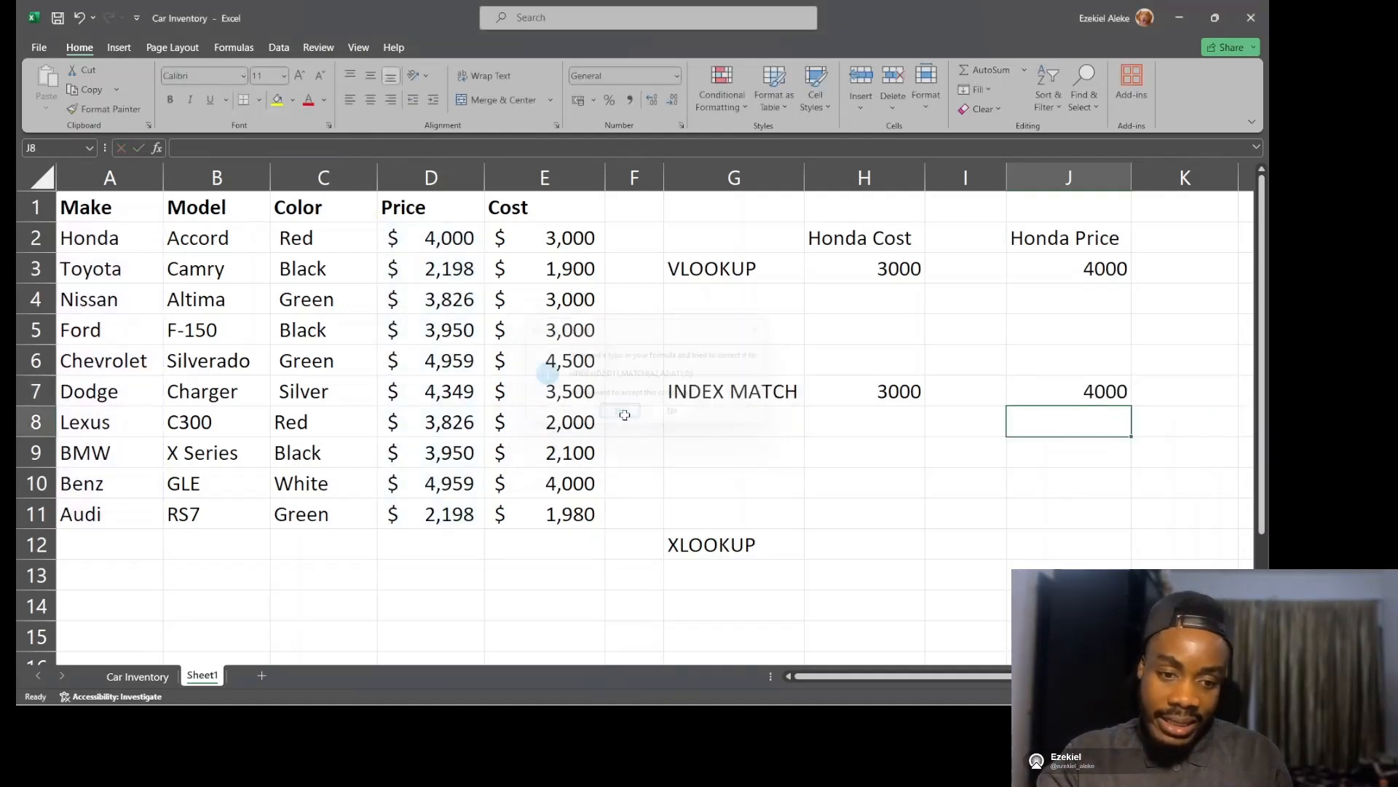
{"action": "left_click", "coordinate": [1089, 391]}
{"action": "left_click_drag", "start_coordinate": [1097, 234], "coordinate": [1074, 409]}
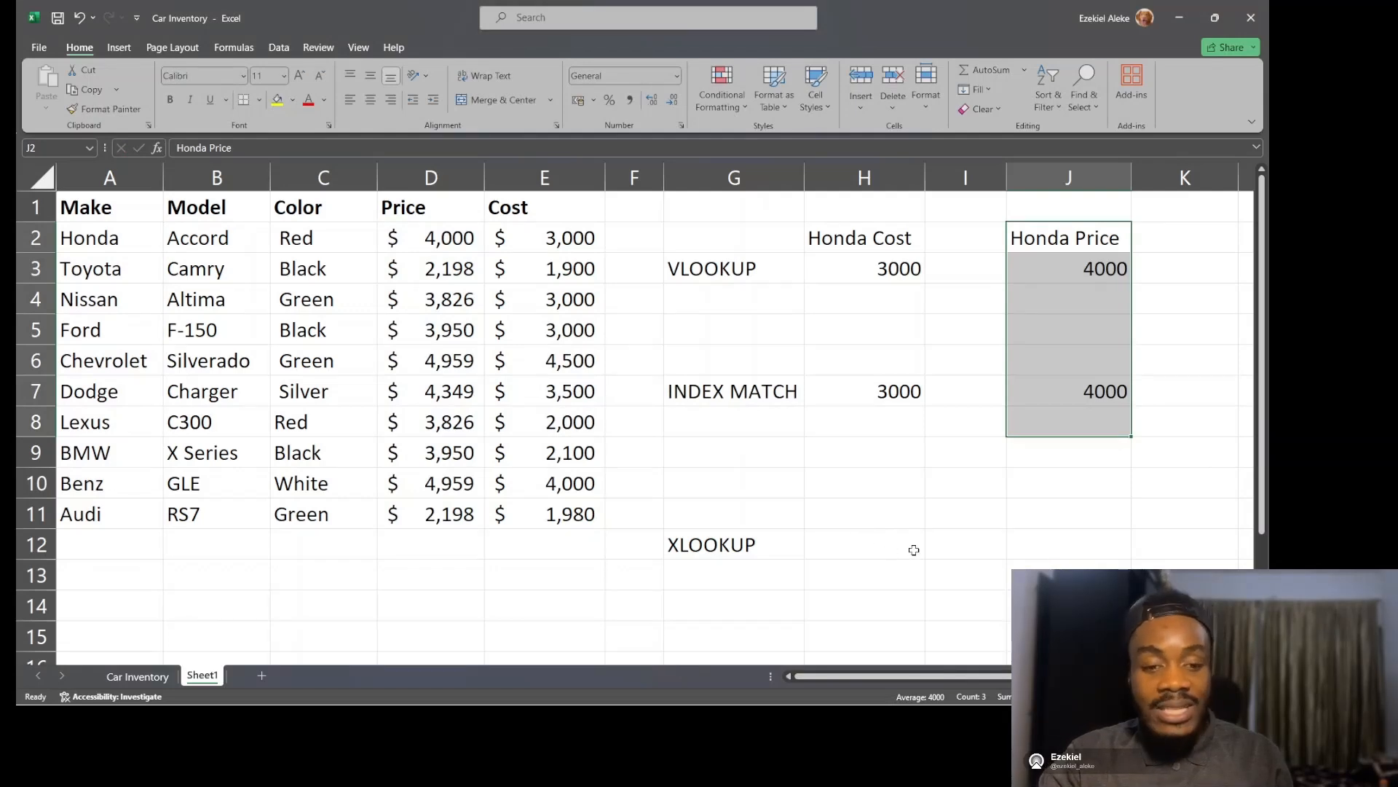
{"action": "left_click", "coordinate": [994, 510]}
{"action": "left_click_drag", "start_coordinate": [893, 268], "coordinate": [1088, 384]}
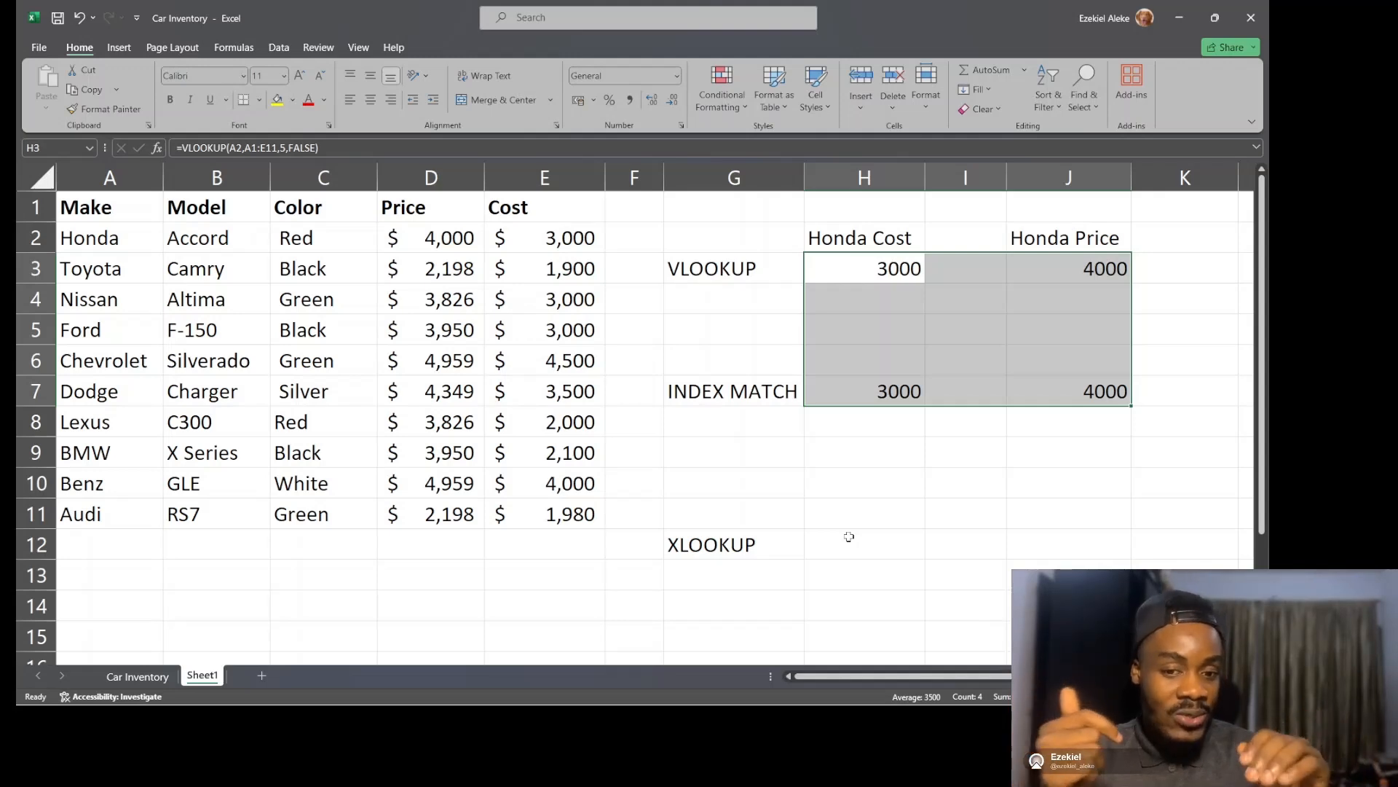
{"action": "left_click", "coordinate": [822, 281]}
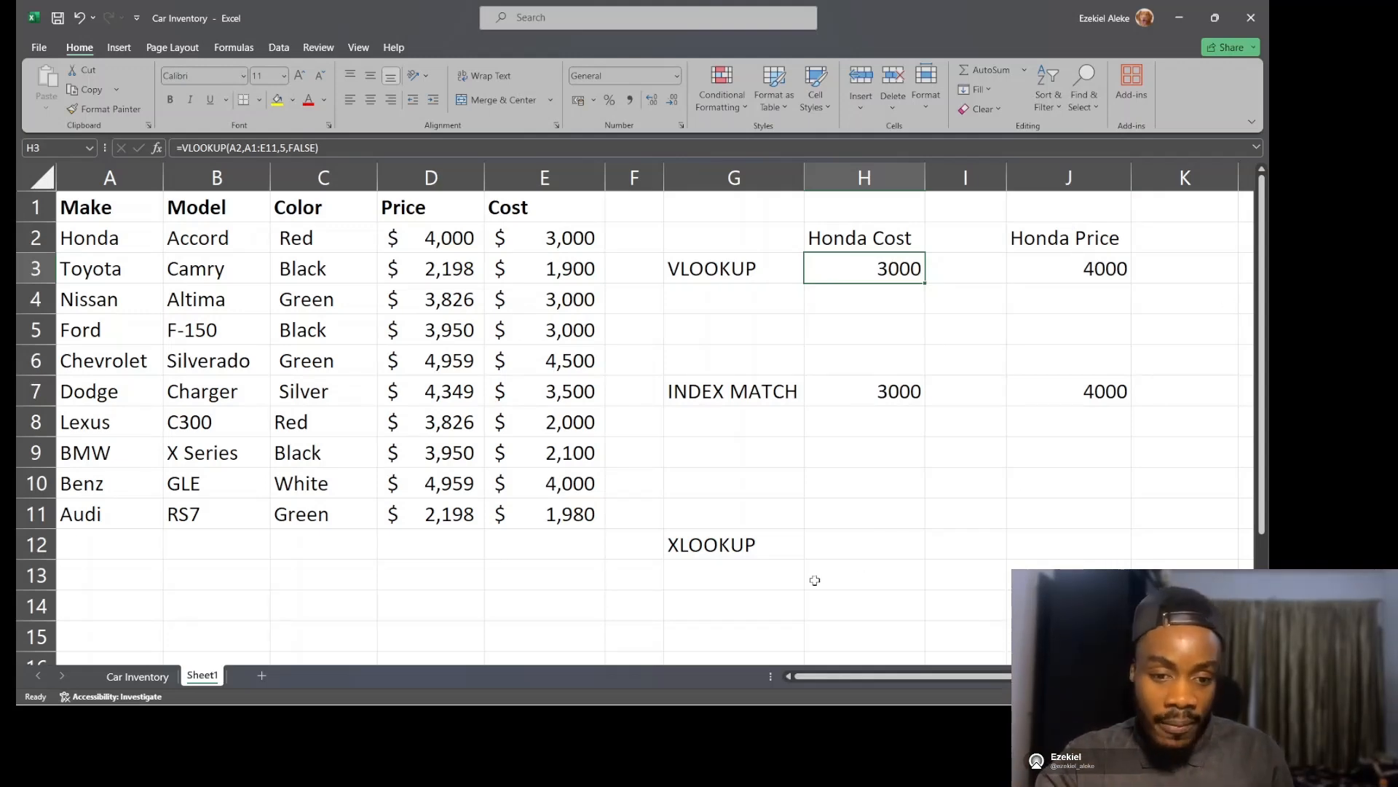
Step: Enter an XLOOKUP formula in H12 with lookup value A2, lookup array A2:A11 and the cost range E2:E11 as return array
{"action": "left_click", "coordinate": [882, 540]}
{"action": "type", "text": "="}
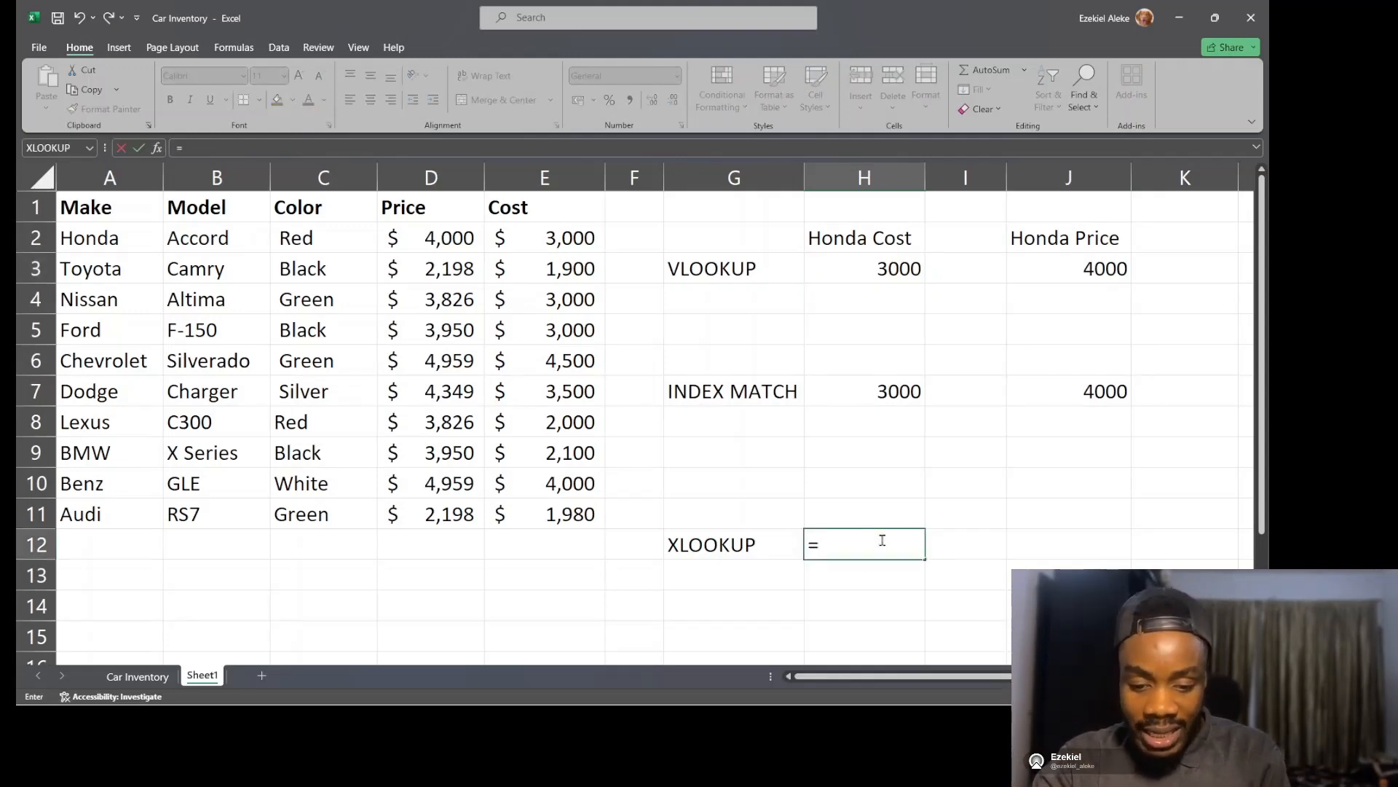
{"action": "type", "text": "xlo"}
{"action": "key", "text": "Tab"}
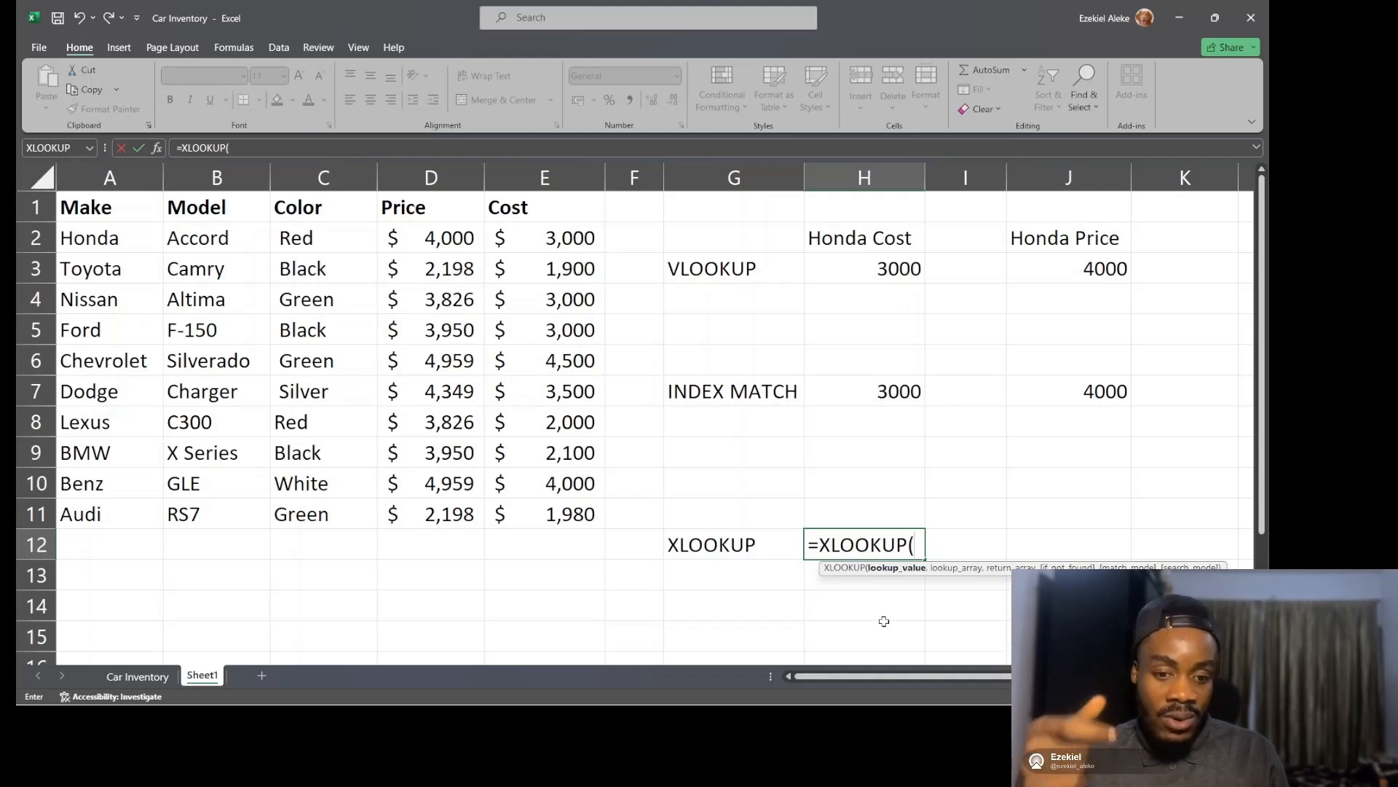
{"action": "left_click", "coordinate": [110, 238]}
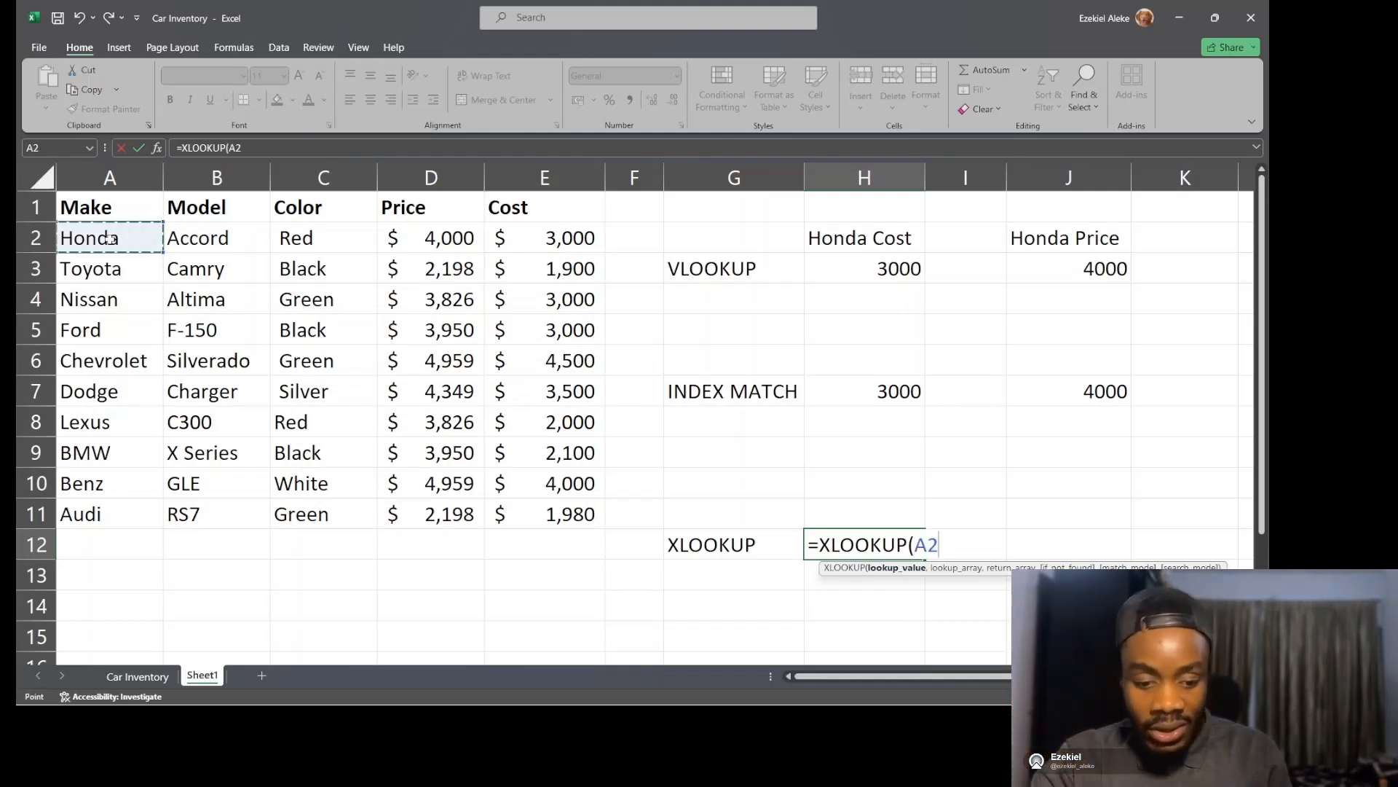
{"action": "type", "text": ","}
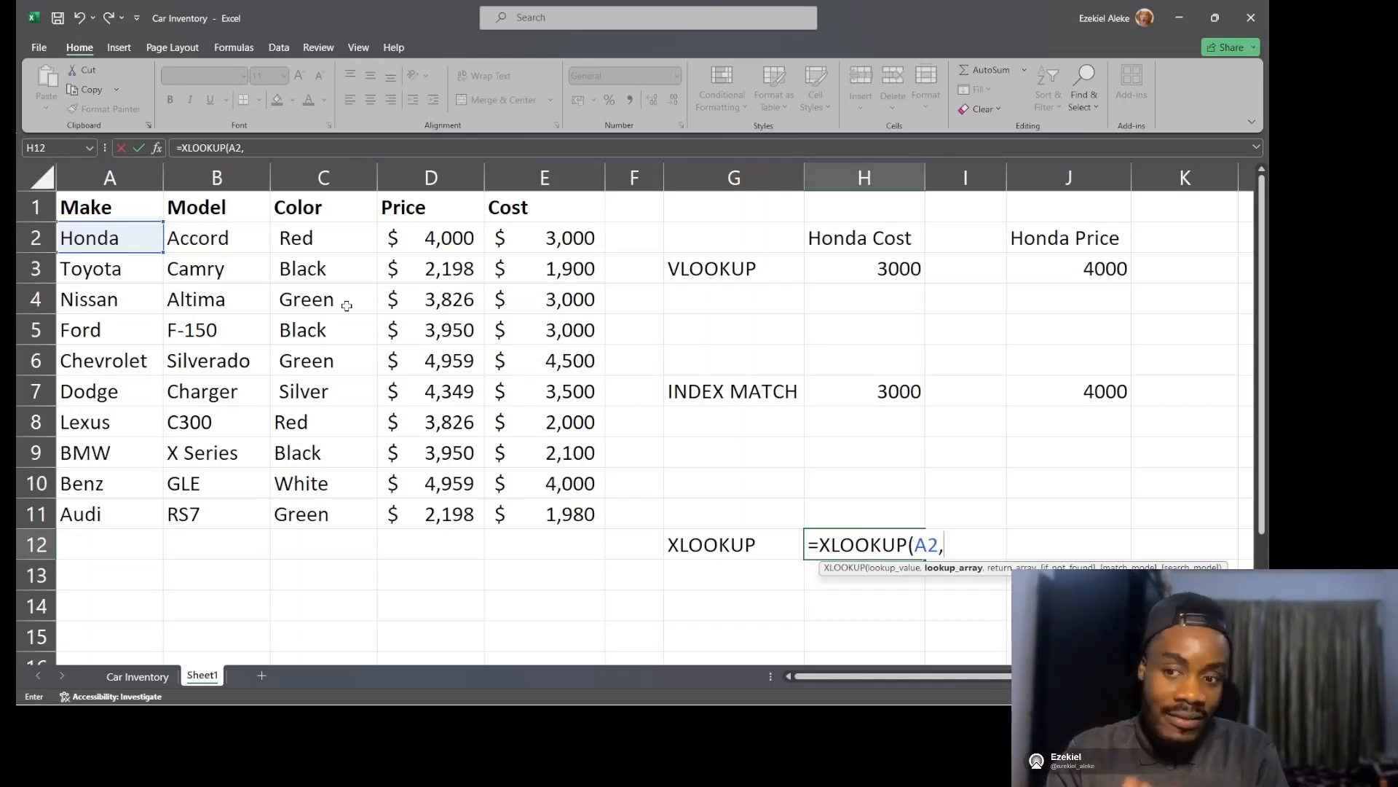
{"action": "left_click_drag", "start_coordinate": [109, 235], "coordinate": [95, 507]}
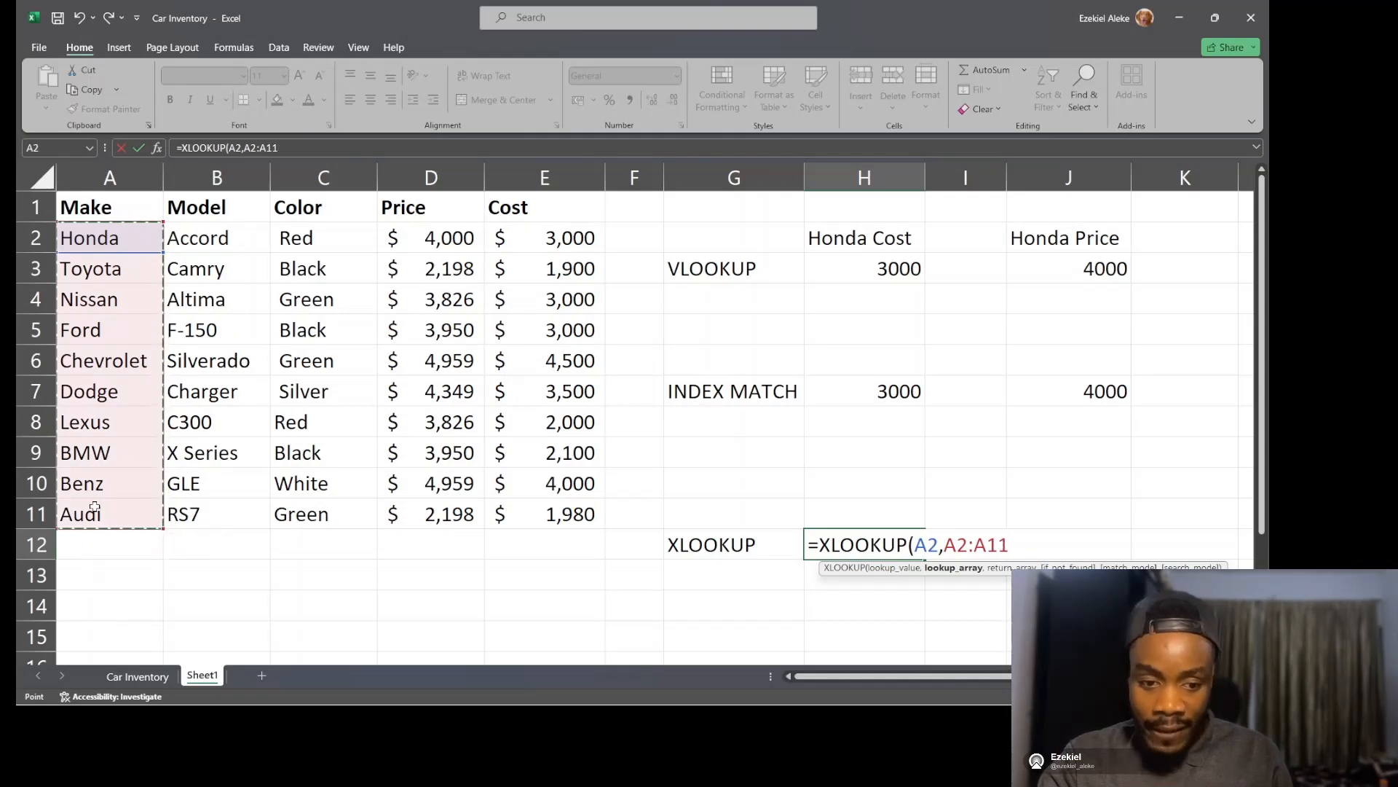
{"action": "type", "text": ","}
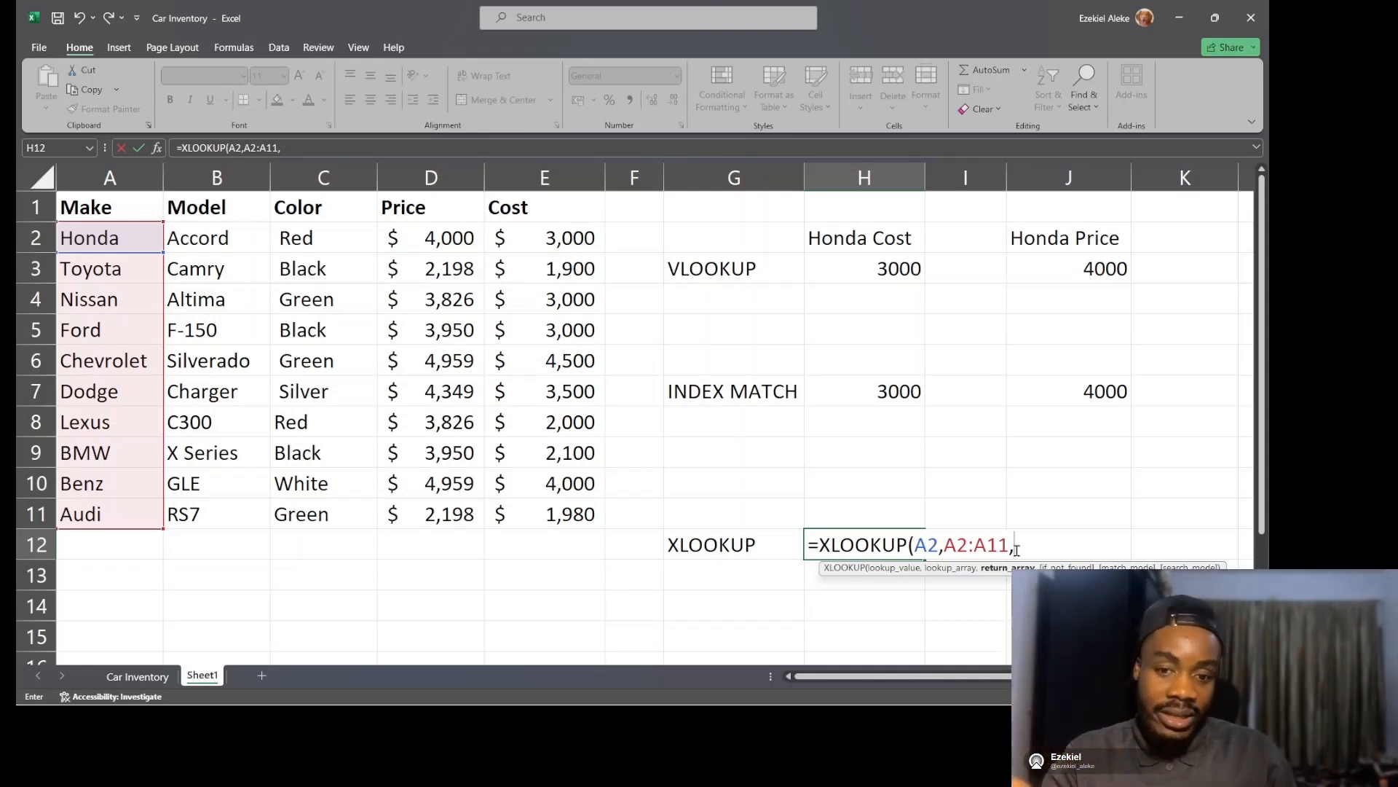
{"action": "left_click_drag", "start_coordinate": [580, 233], "coordinate": [571, 507]}
{"action": "key", "text": "Return"}
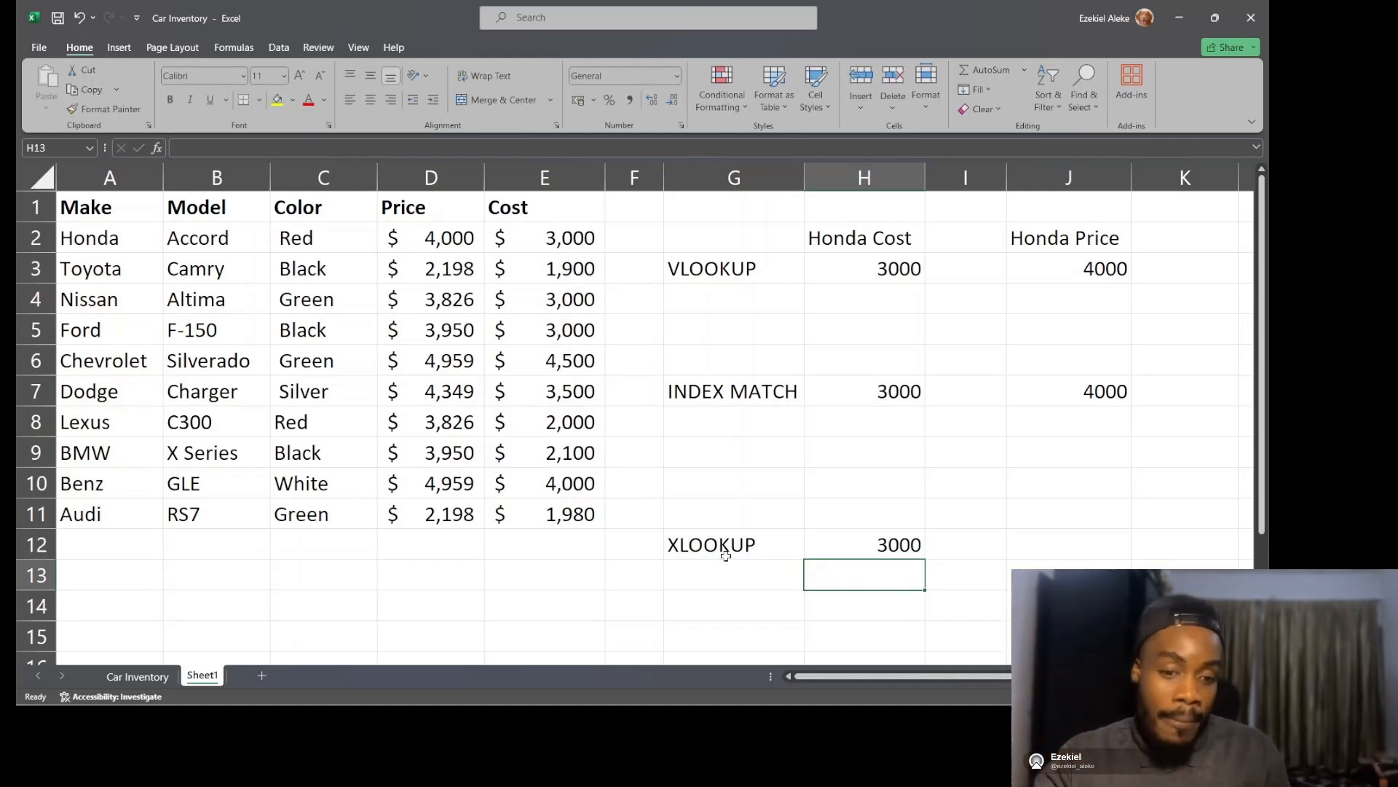
Step: Enter an XLOOKUP formula in J12 with lookup value A2, lookup array A2:A11 and the price range D2:D11 as return array
{"action": "left_click", "coordinate": [1067, 548]}
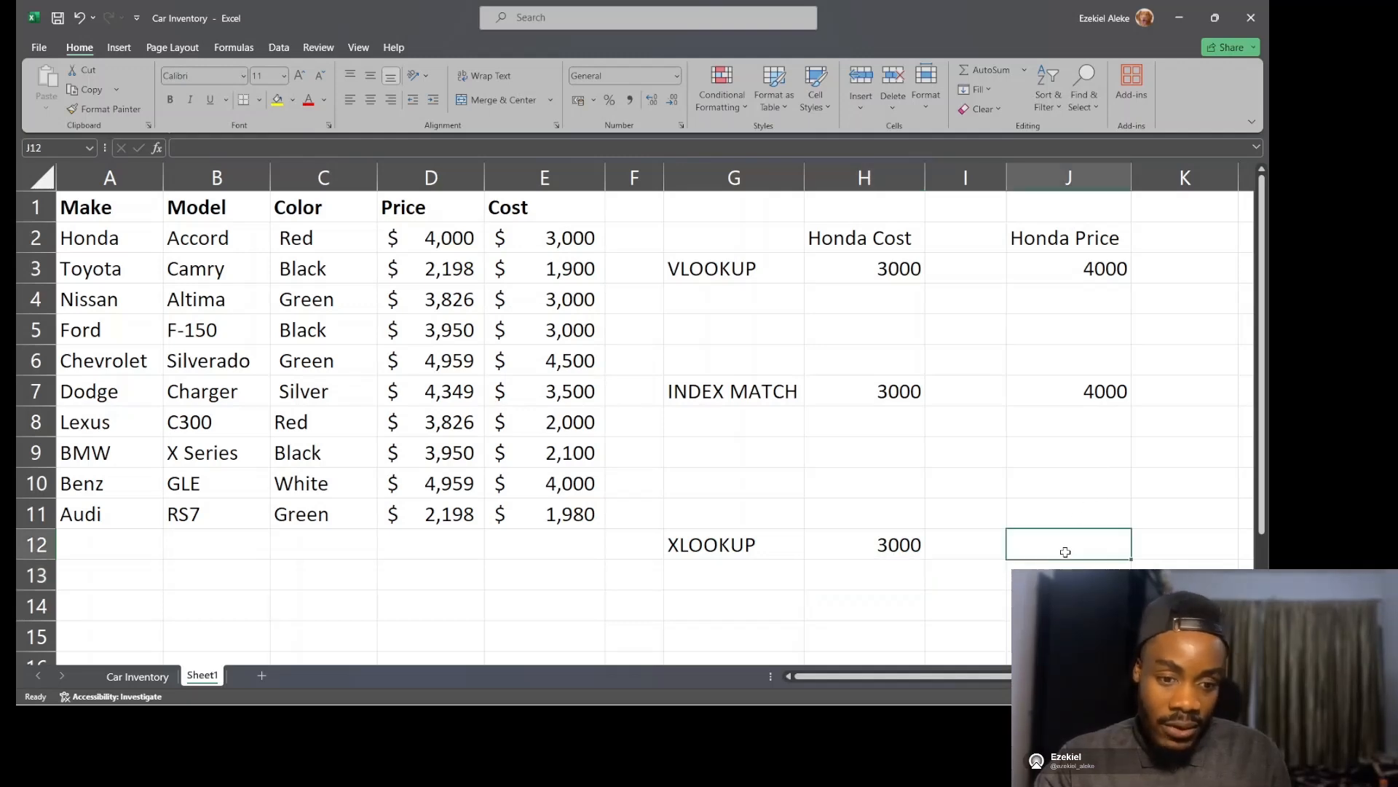
{"action": "type", "text": "=XLOOKUP("}
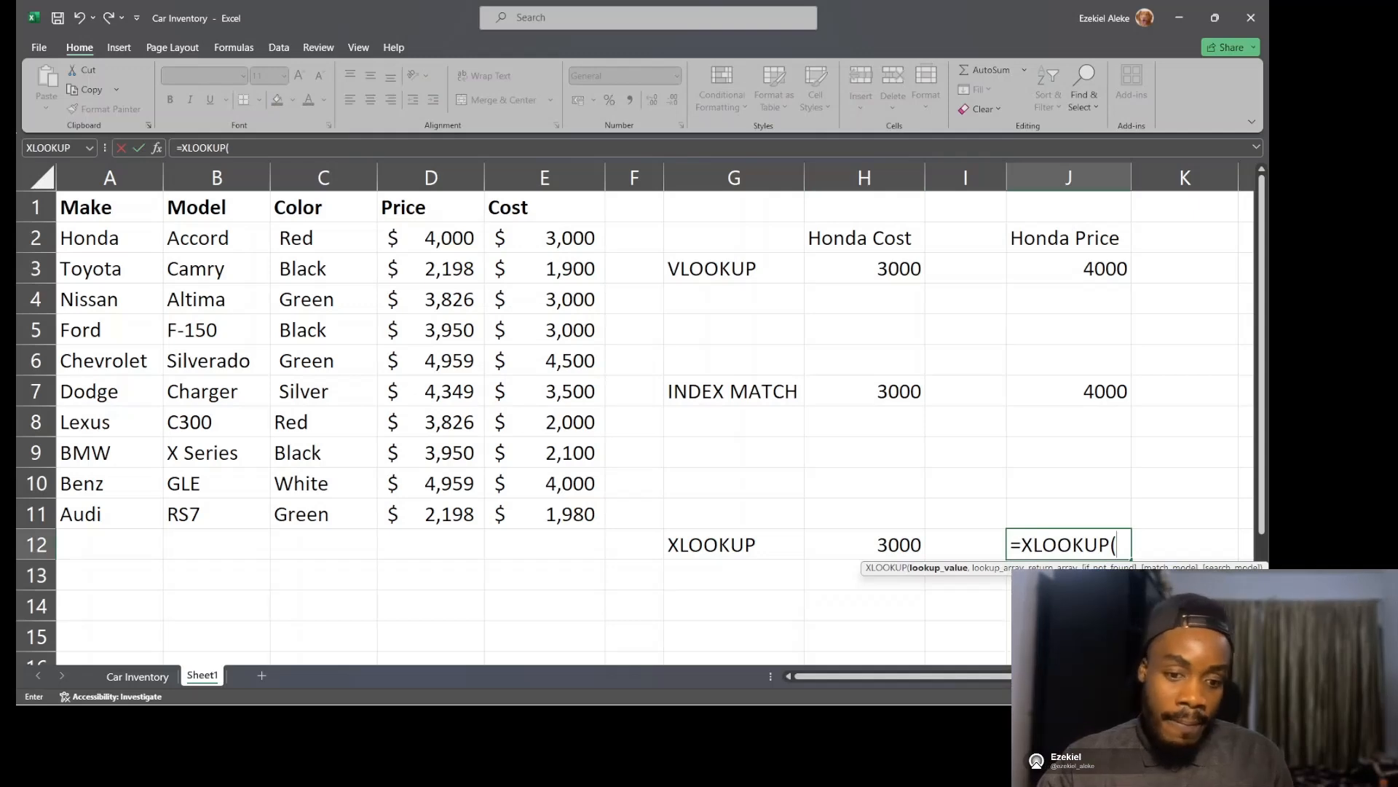
{"action": "left_click", "coordinate": [111, 250]}
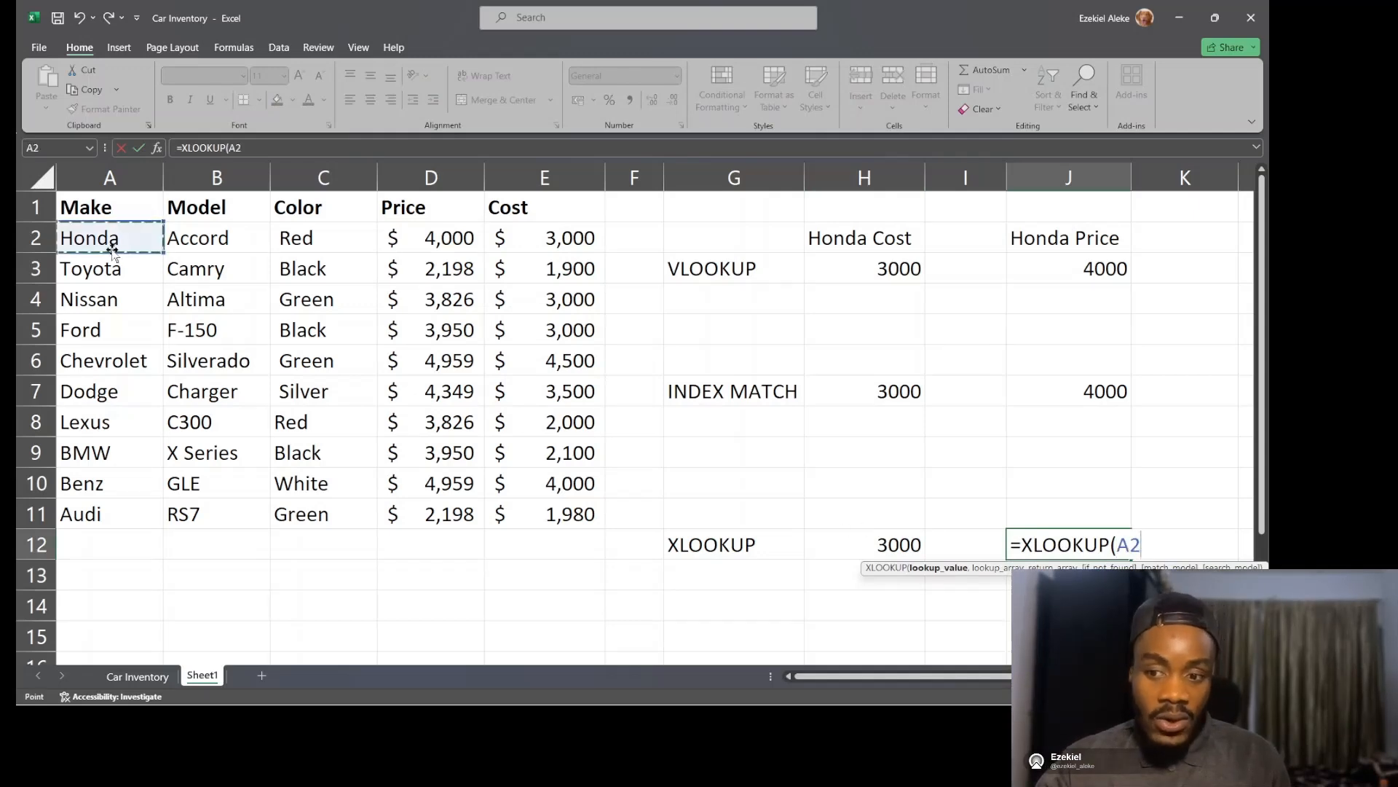
{"action": "type", "text": ","}
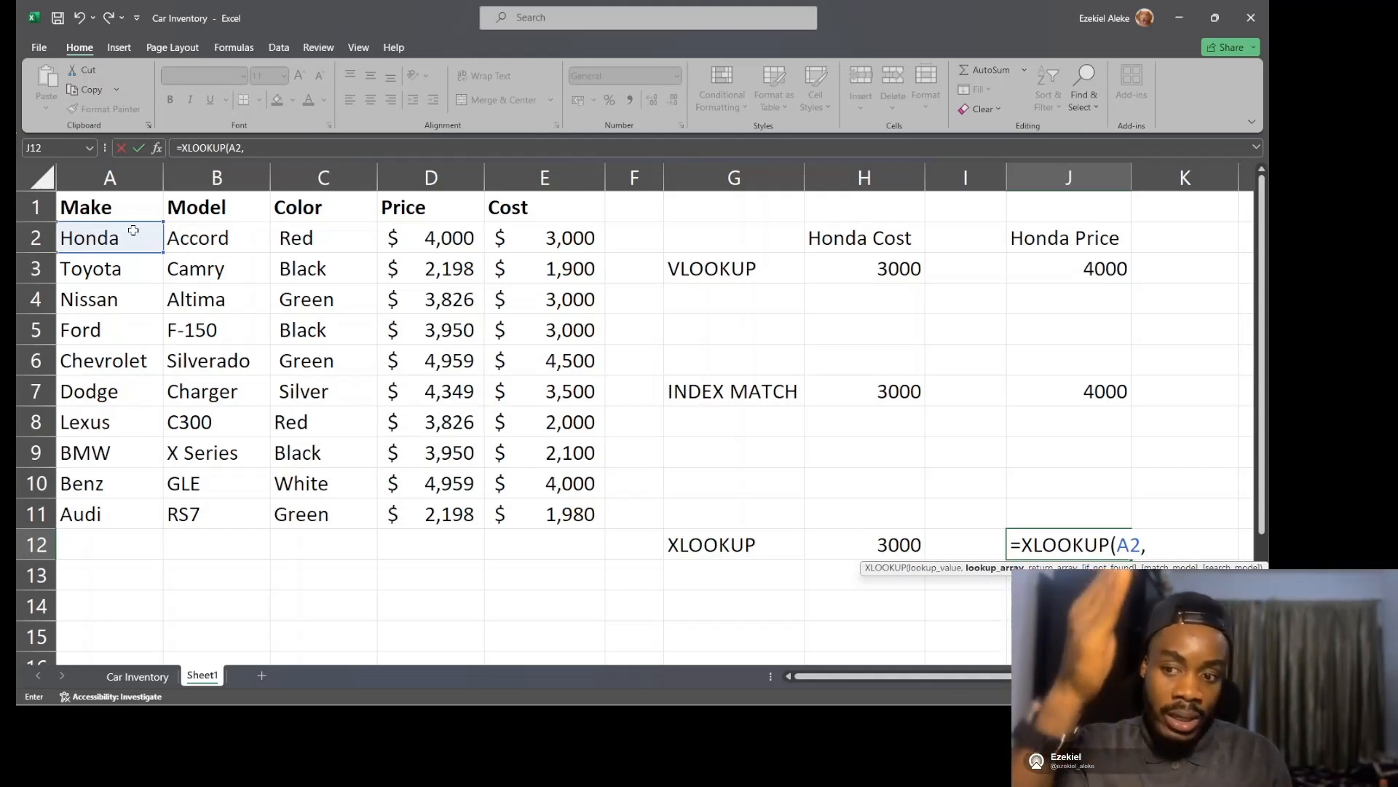
{"action": "left_click_drag", "start_coordinate": [129, 233], "coordinate": [127, 507]}
{"action": "type", "text": ","}
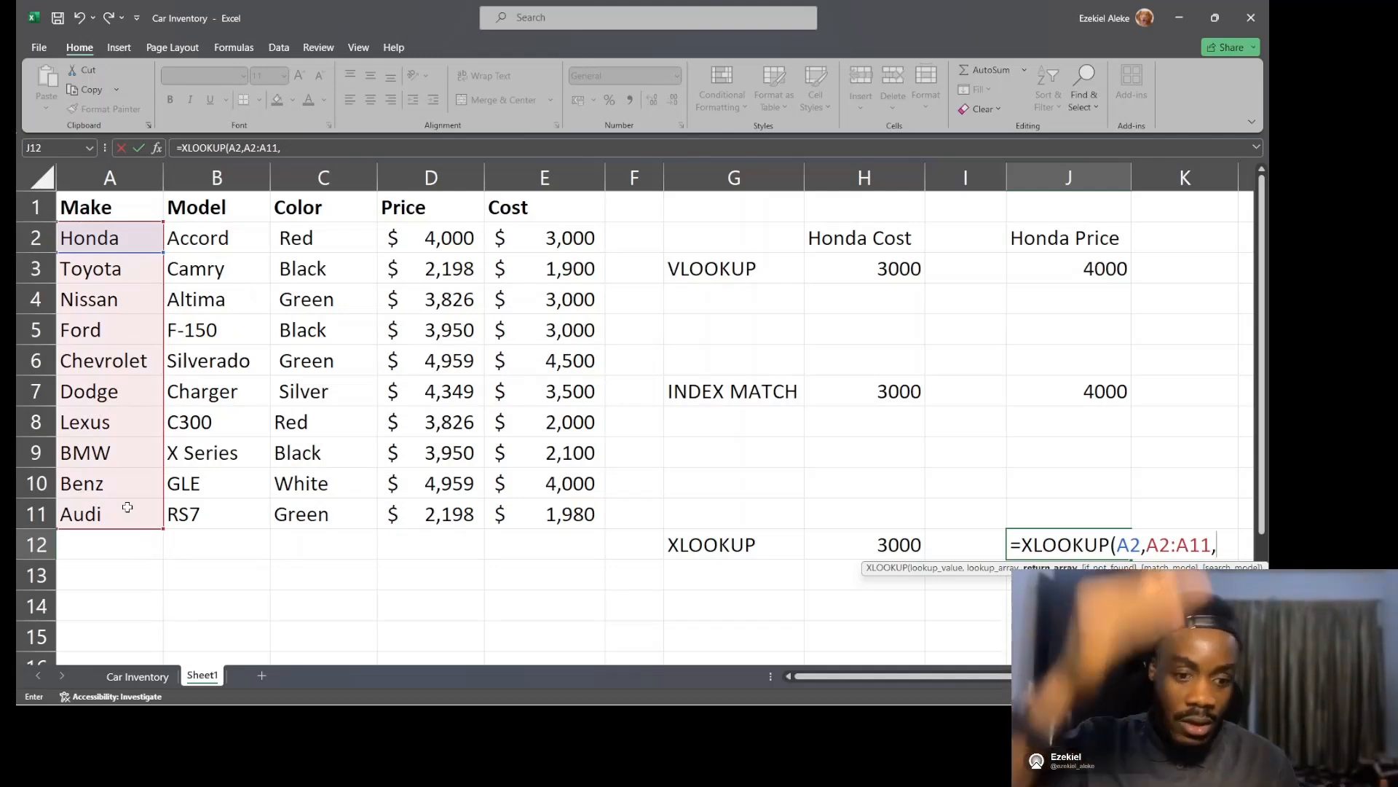
{"action": "left_click_drag", "start_coordinate": [434, 246], "coordinate": [447, 520]}
{"action": "key", "text": "Return"}
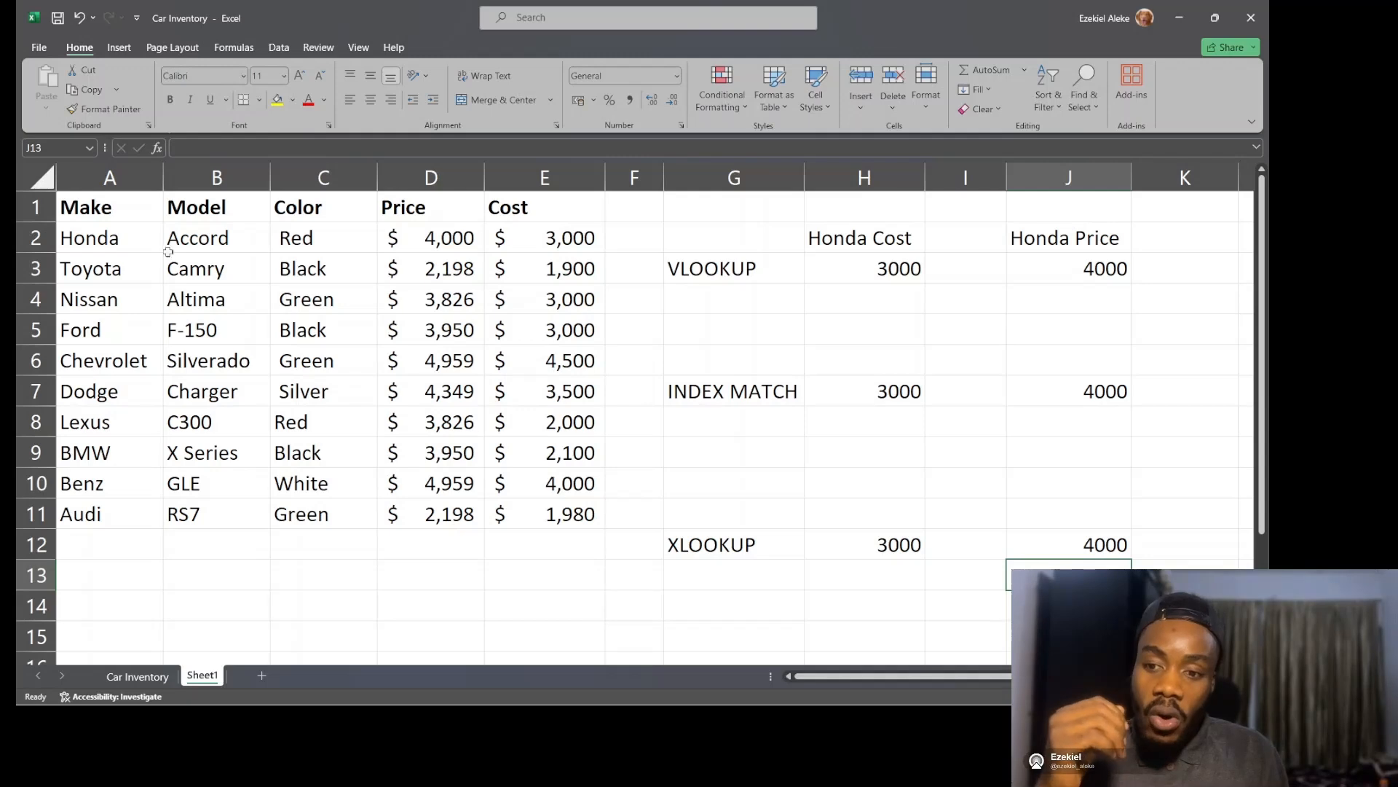
Step: Narrow columns G, H, I and J, keeping J just wide enough for the Honda Price heading
{"action": "left_click_drag", "start_coordinate": [123, 239], "coordinate": [120, 513]}
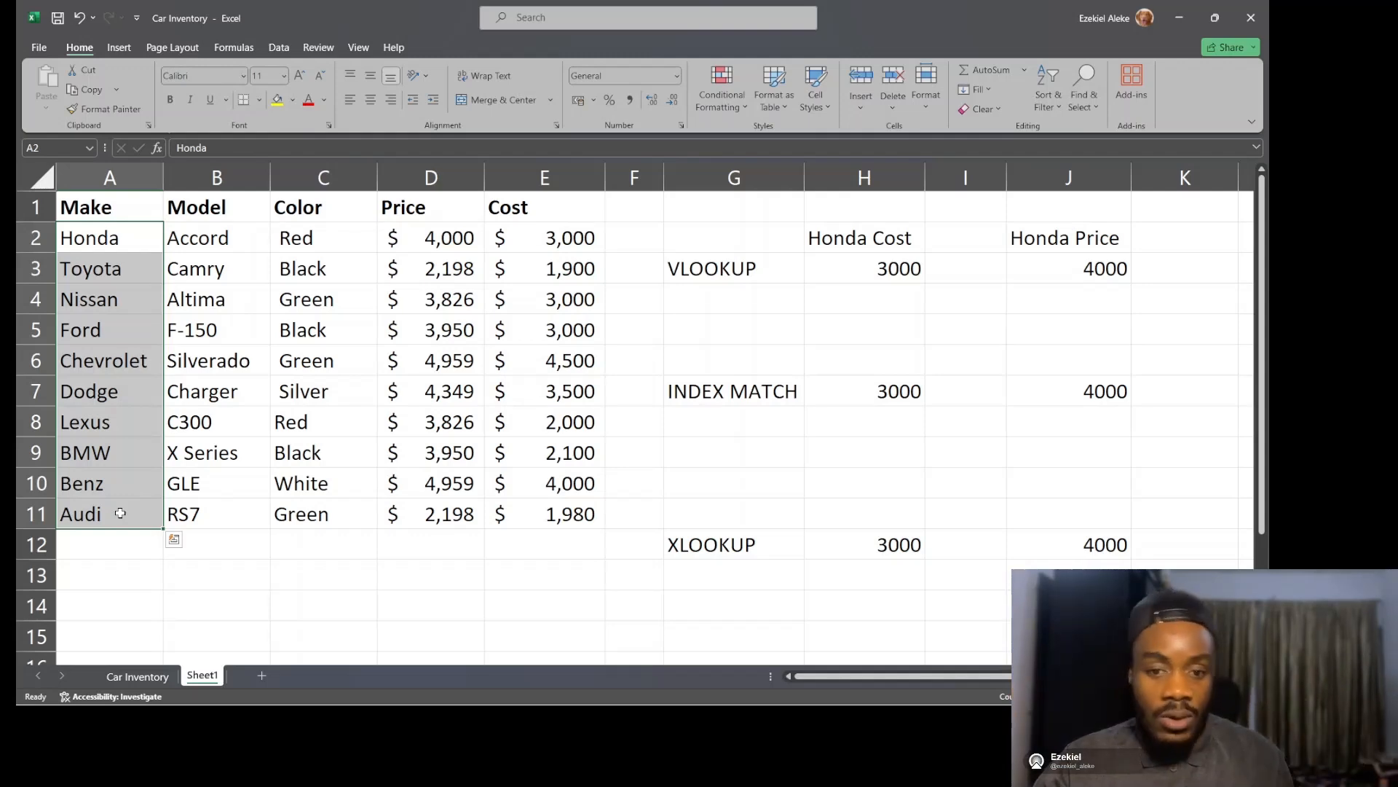
{"action": "left_click_drag", "start_coordinate": [804, 182], "coordinate": [758, 182]}
{"action": "left_click_drag", "start_coordinate": [879, 195], "coordinate": [857, 182]}
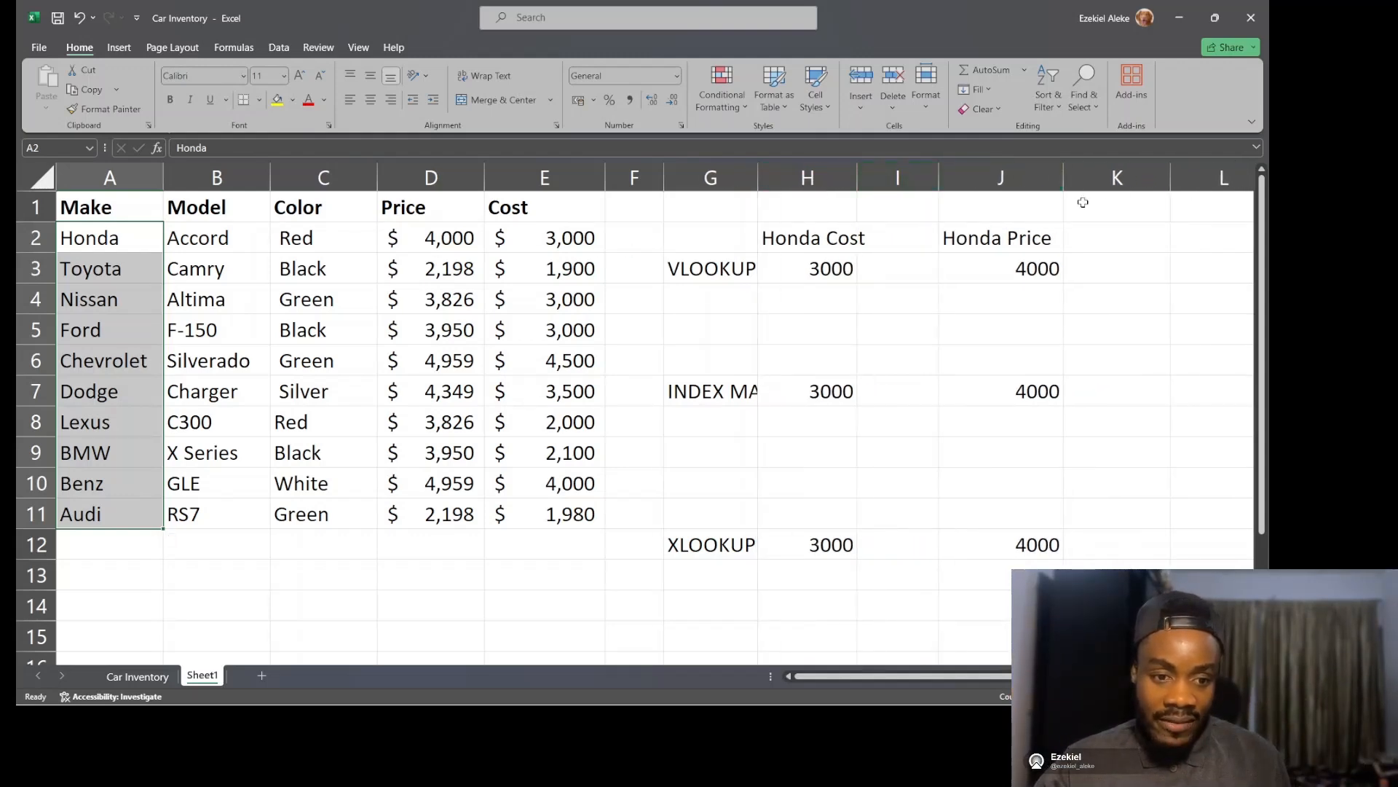
{"action": "left_click_drag", "start_coordinate": [1067, 183], "coordinate": [1027, 183]}
{"action": "left_click_drag", "start_coordinate": [940, 182], "coordinate": [906, 182]}
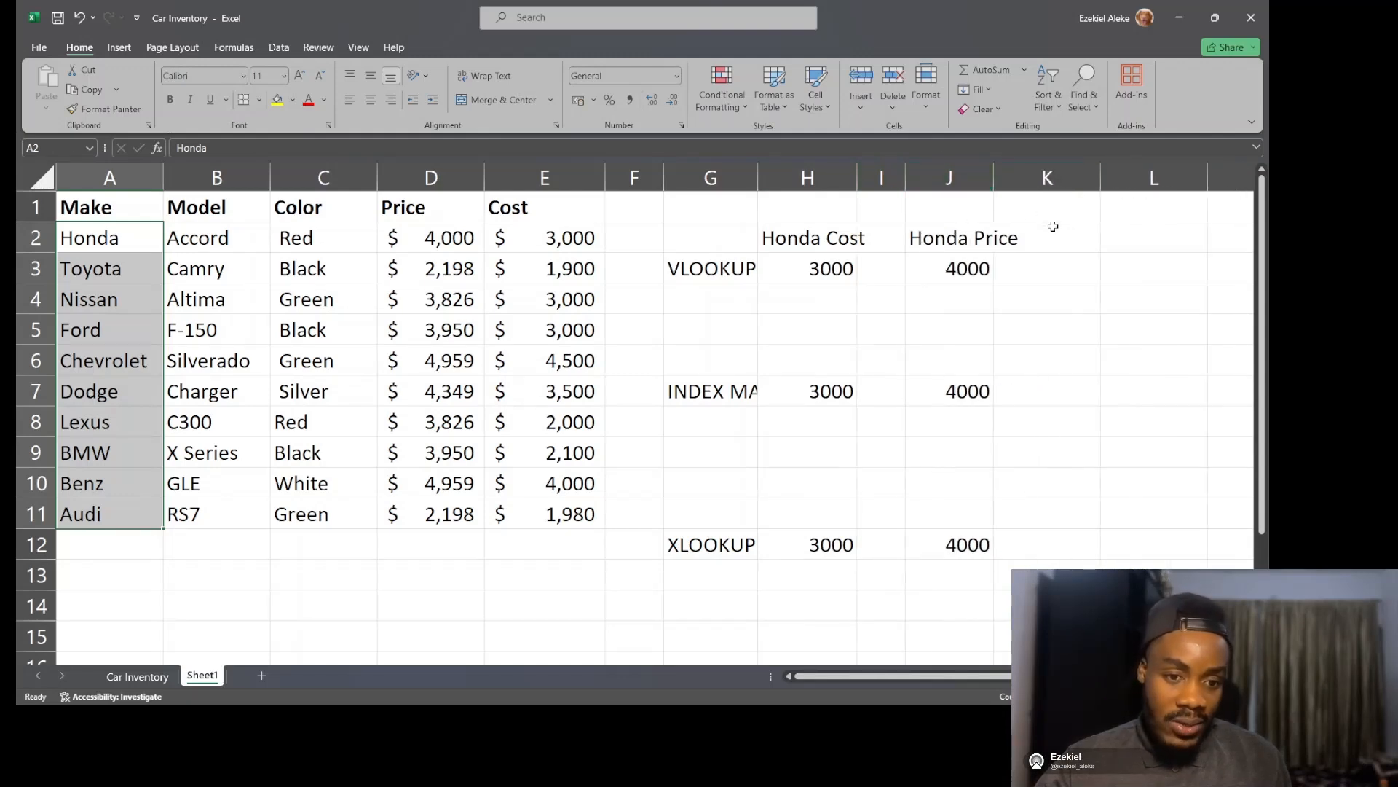
{"action": "left_click_drag", "start_coordinate": [994, 178], "coordinate": [1022, 179]}
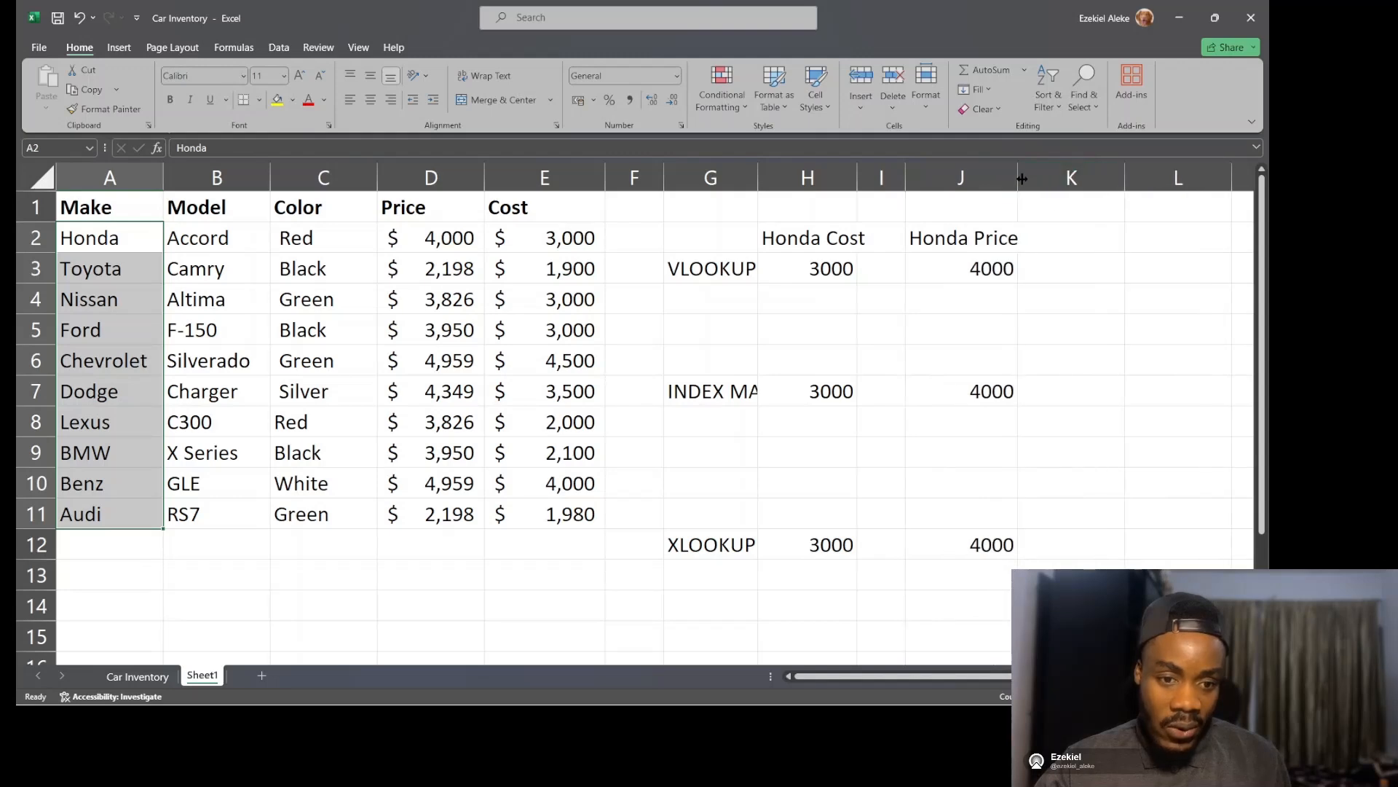
{"action": "left_click", "coordinate": [1077, 229]}
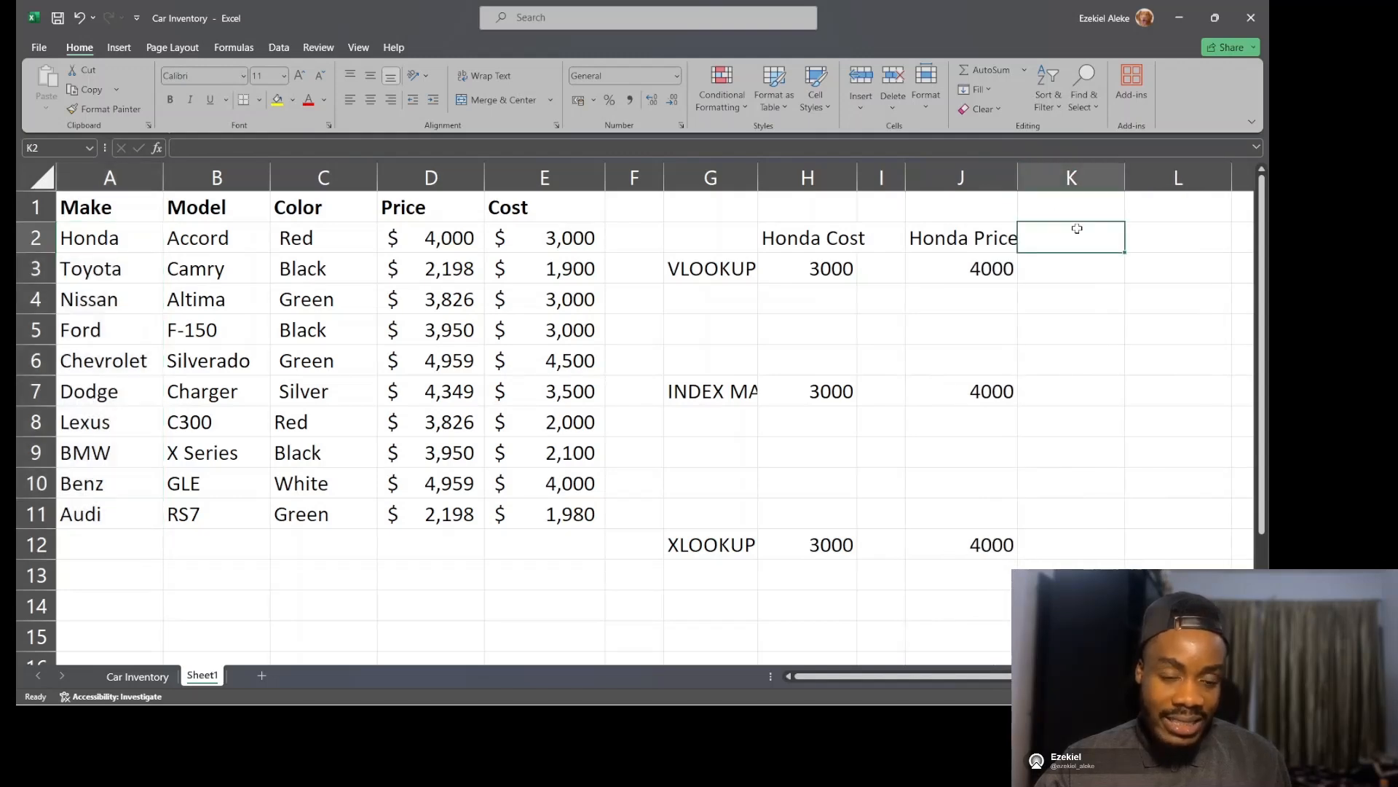
{"action": "left_click", "coordinate": [1089, 270]}
{"action": "left_click_drag", "start_coordinate": [102, 244], "coordinate": [116, 514]}
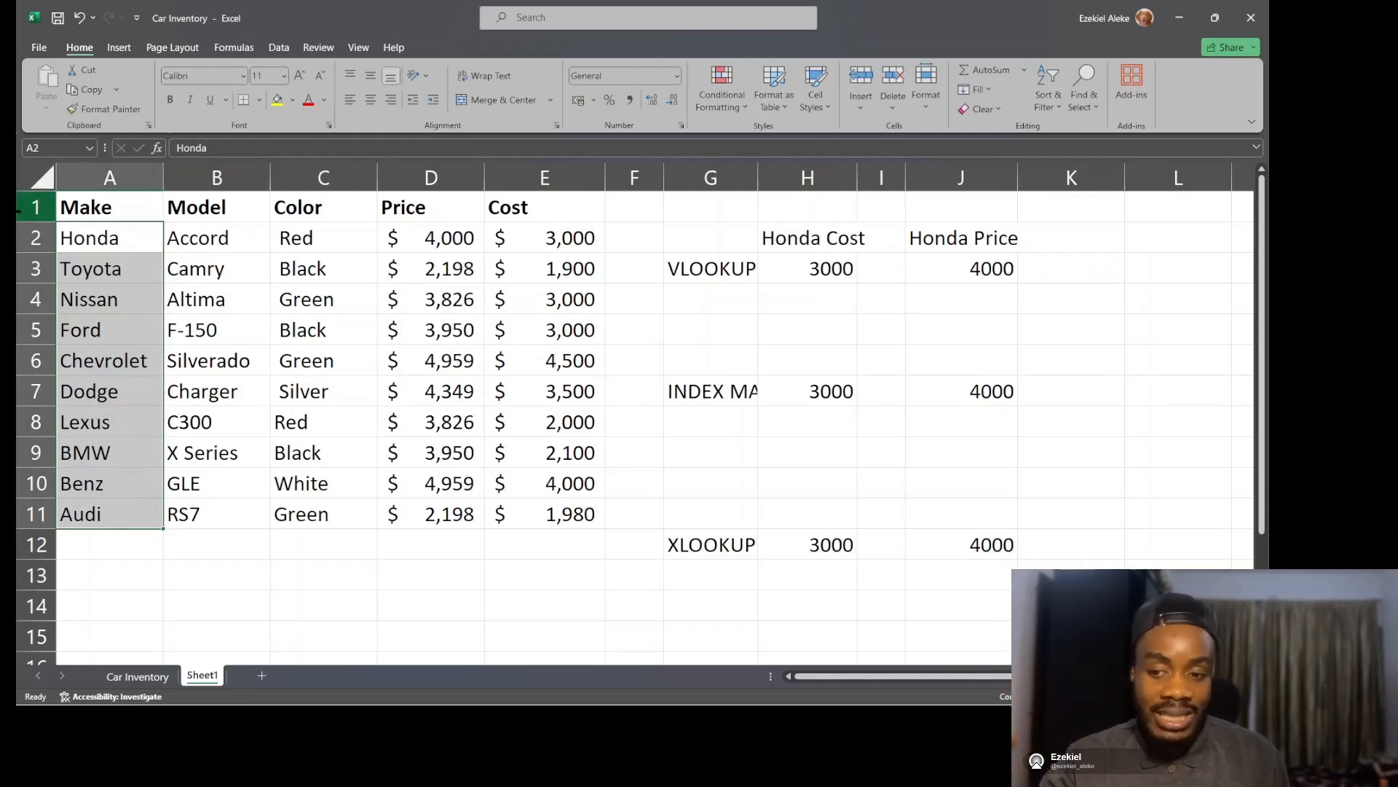
{"action": "left_click", "coordinate": [1082, 271]}
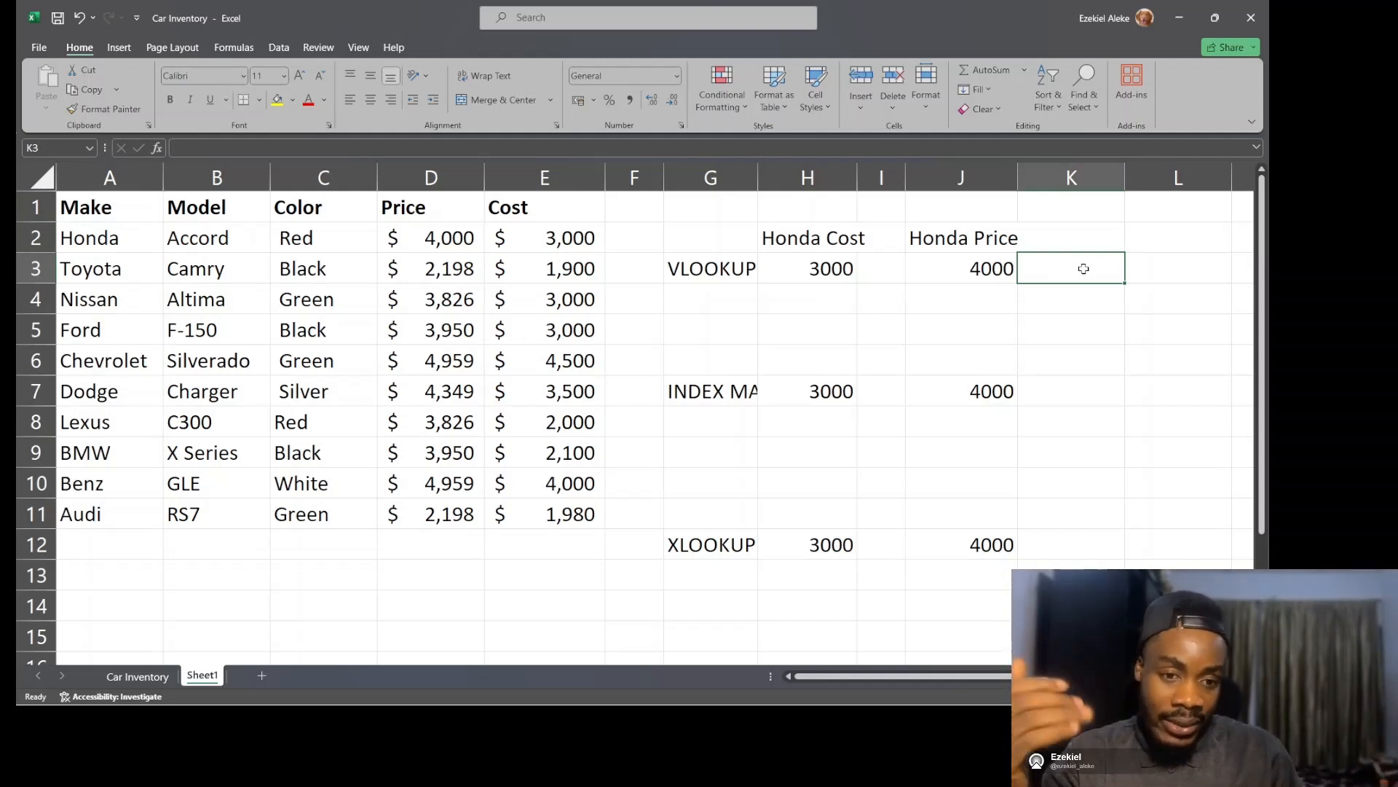
{"action": "left_click", "coordinate": [793, 335]}
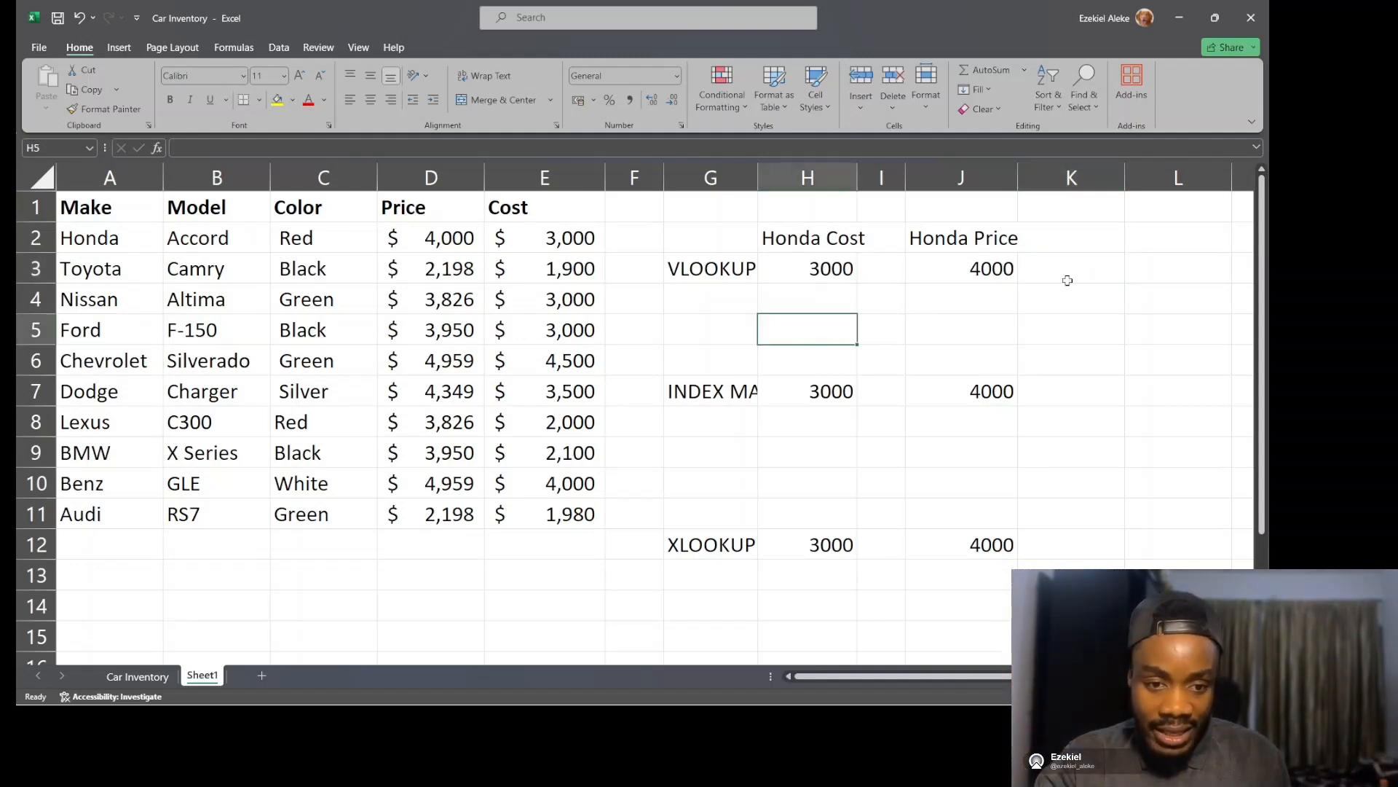
{"action": "left_click", "coordinate": [1083, 267]}
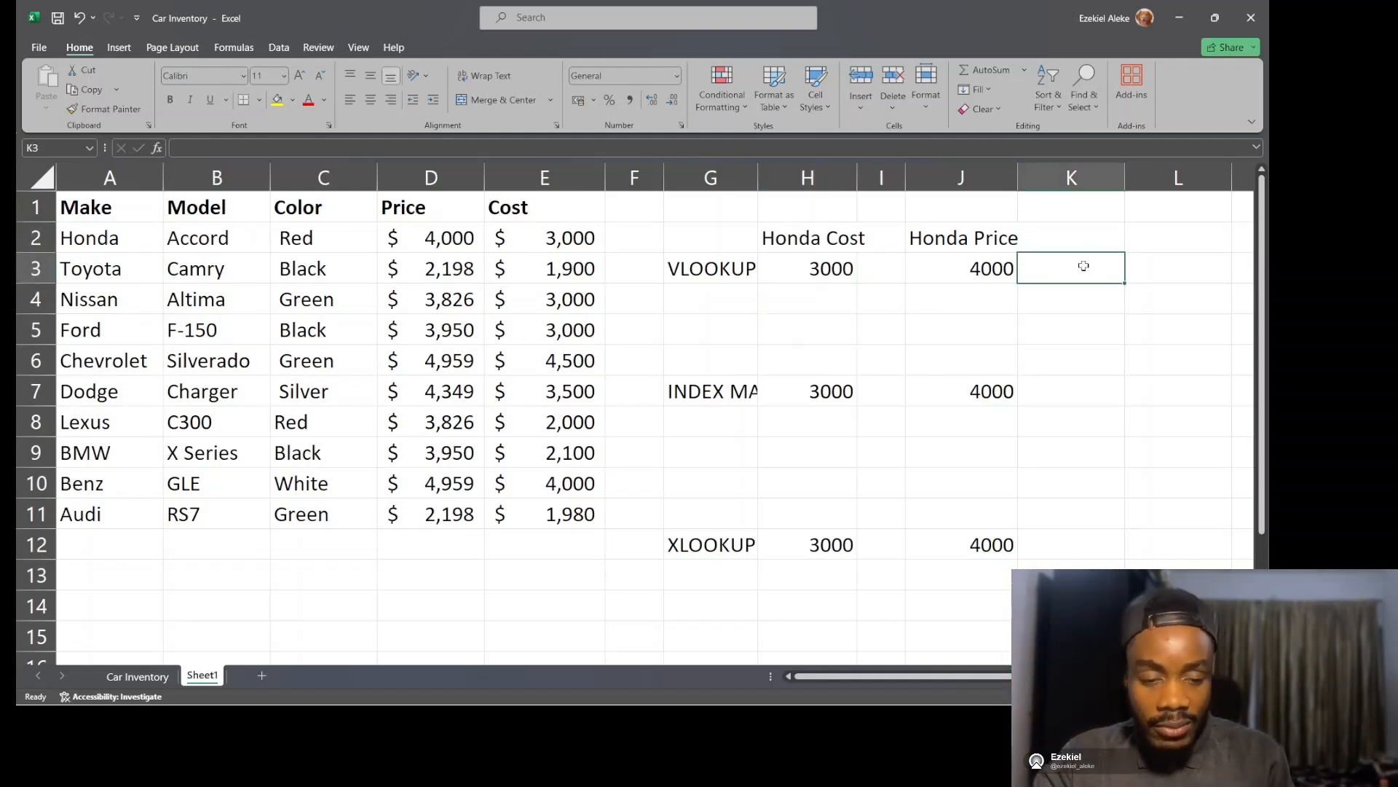
{"action": "left_click_drag", "start_coordinate": [89, 238], "coordinate": [98, 516]}
Step: Format cell K3 with a dark blue fill and a white font color
{"action": "left_click", "coordinate": [1036, 272]}
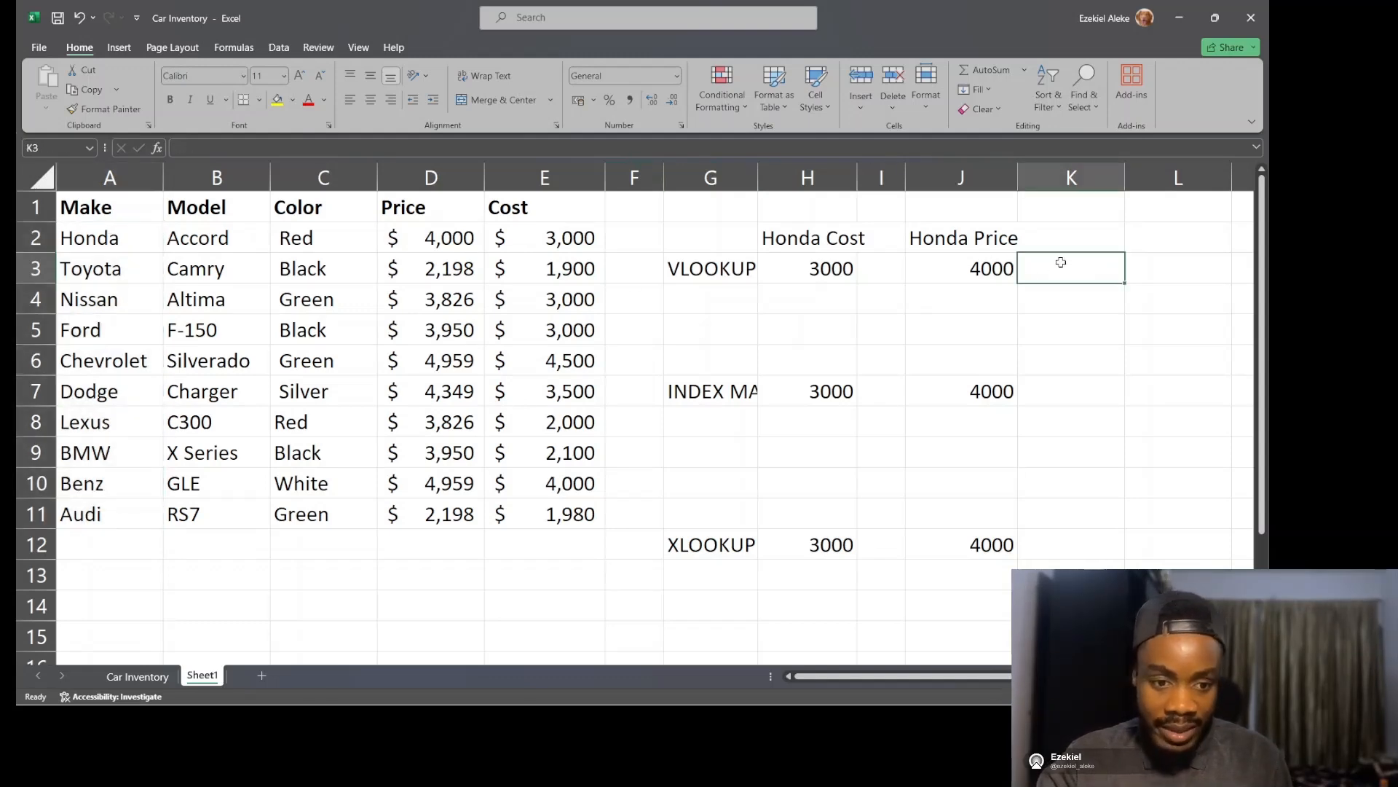
{"action": "left_click", "coordinate": [280, 103]}
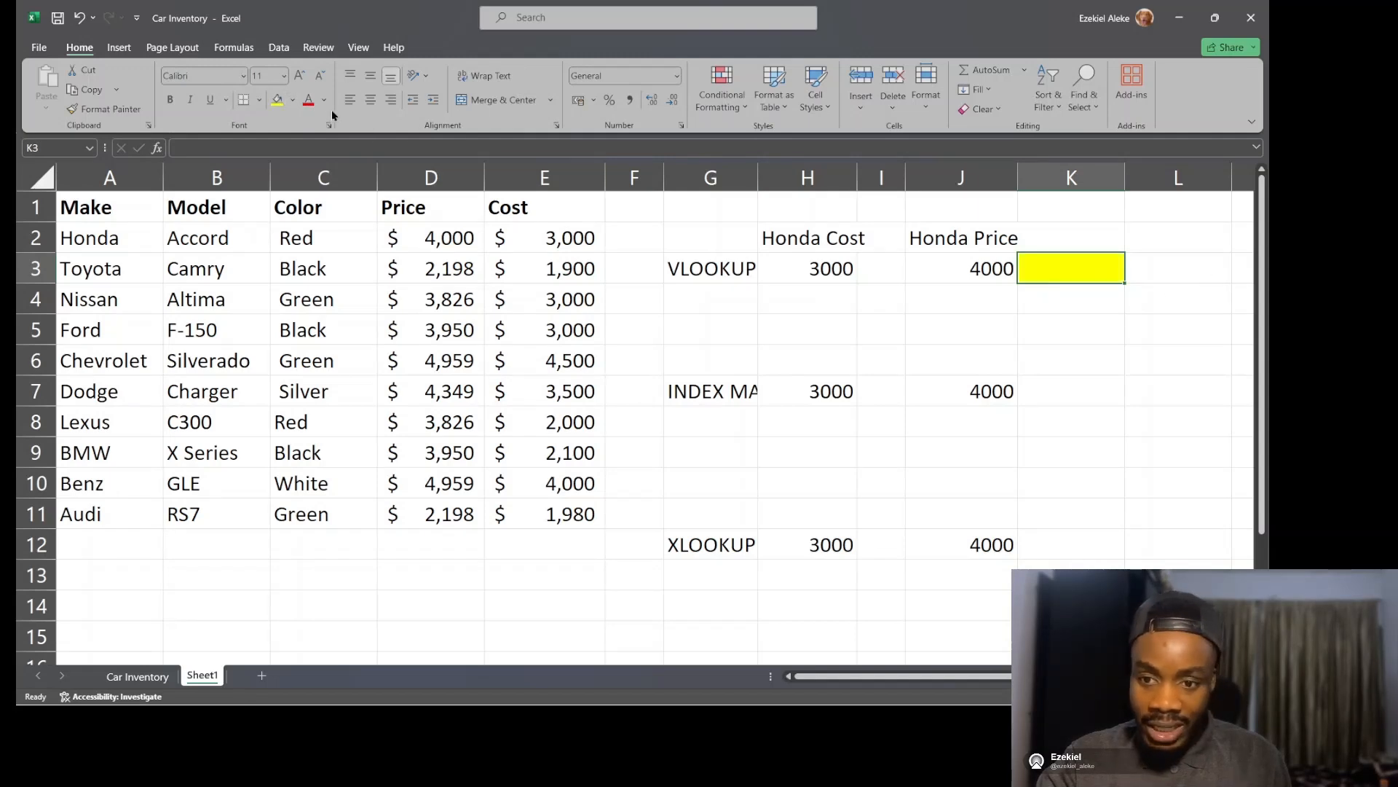
{"action": "left_click", "coordinate": [292, 99]}
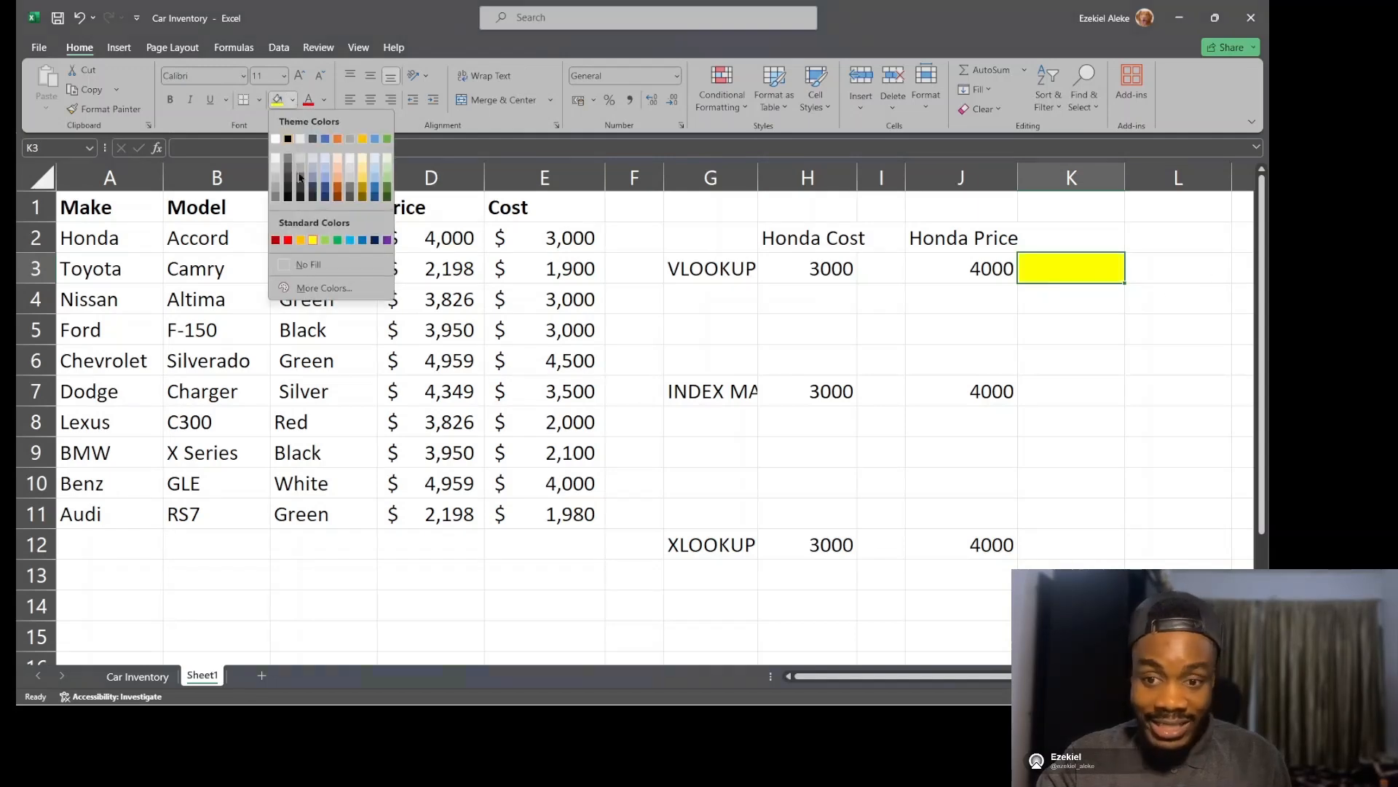
{"action": "left_click", "coordinate": [374, 241]}
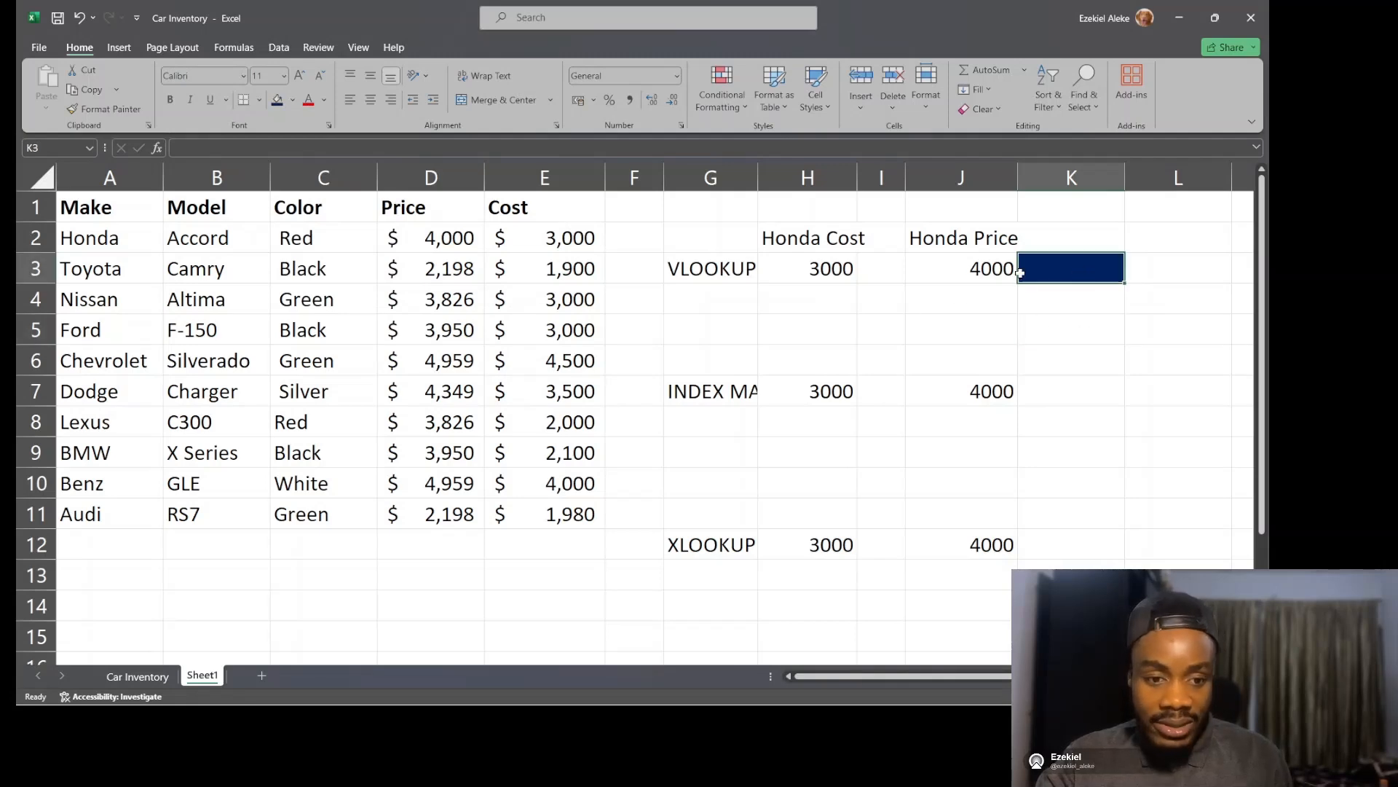
{"action": "left_click", "coordinate": [325, 100]}
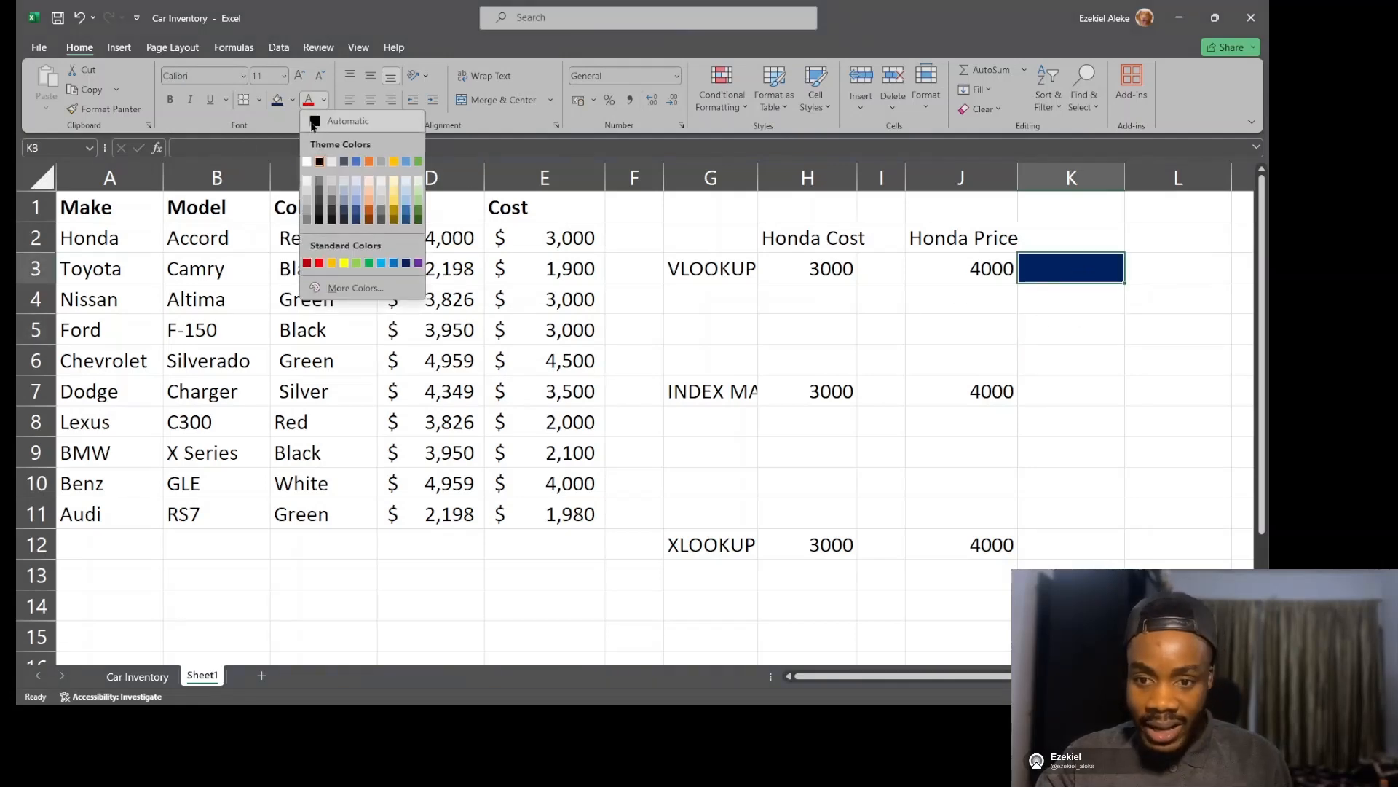
{"action": "left_click", "coordinate": [308, 165]}
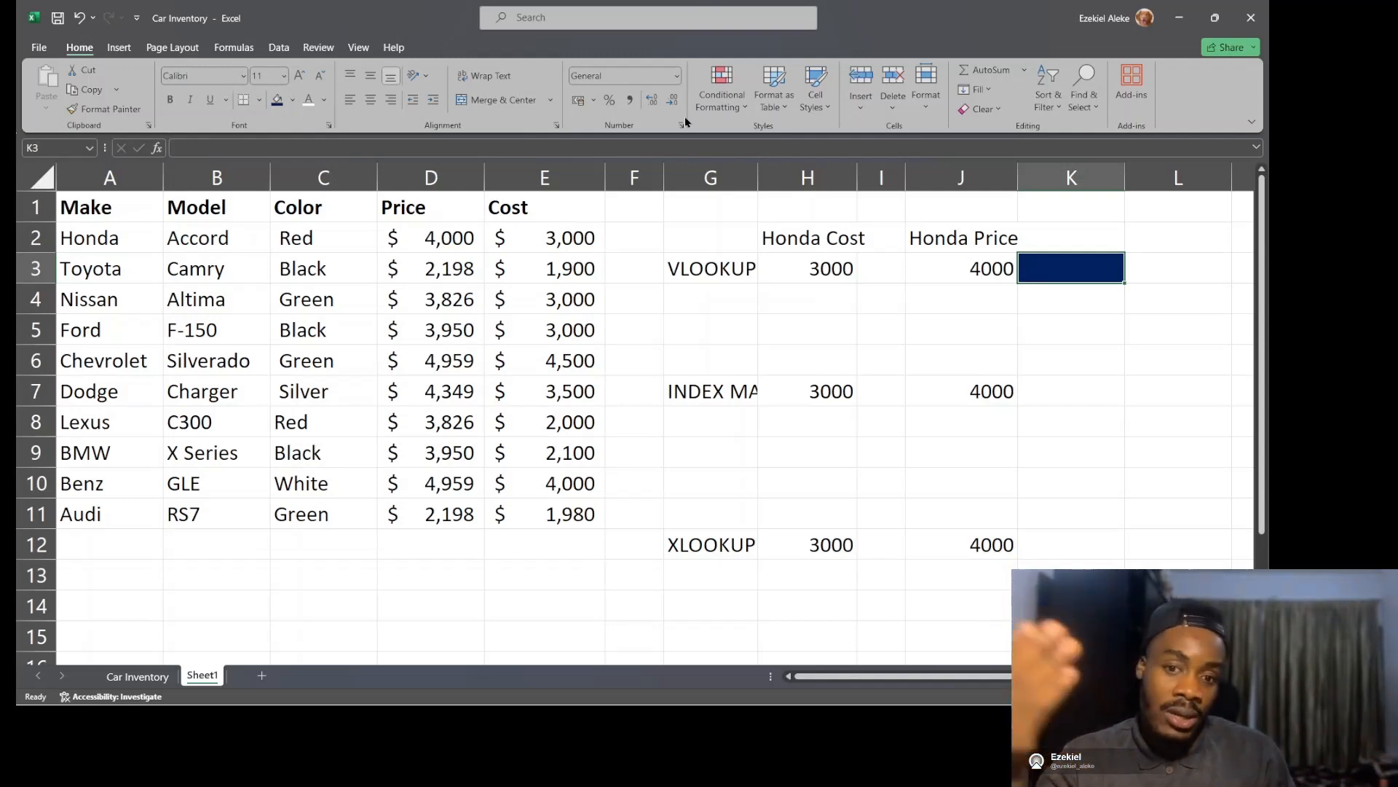
Step: Add a List data validation with an in-cell dropdown to K3, using the car makes in =$A$2:$A$11 as source
{"action": "left_click", "coordinate": [280, 52]}
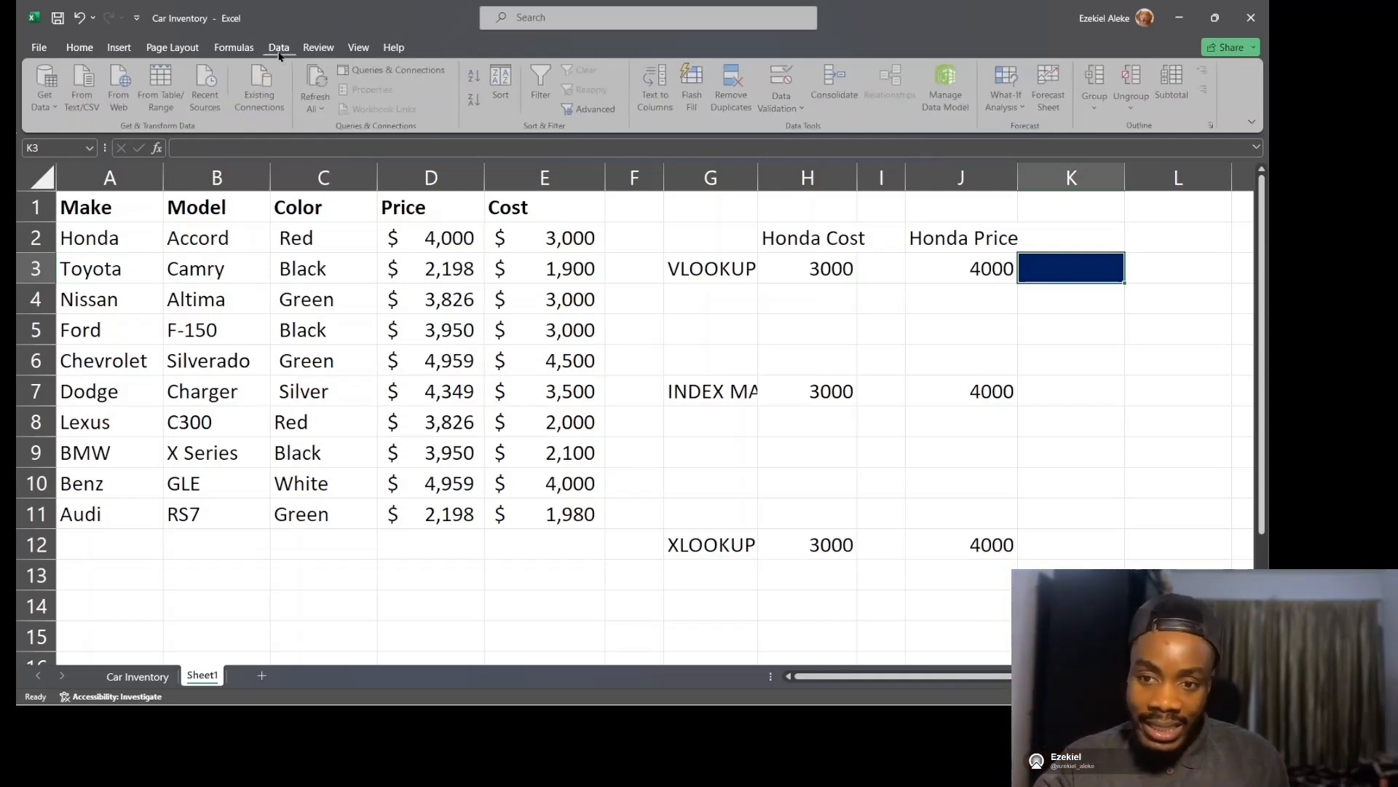
{"action": "left_click", "coordinate": [784, 82]}
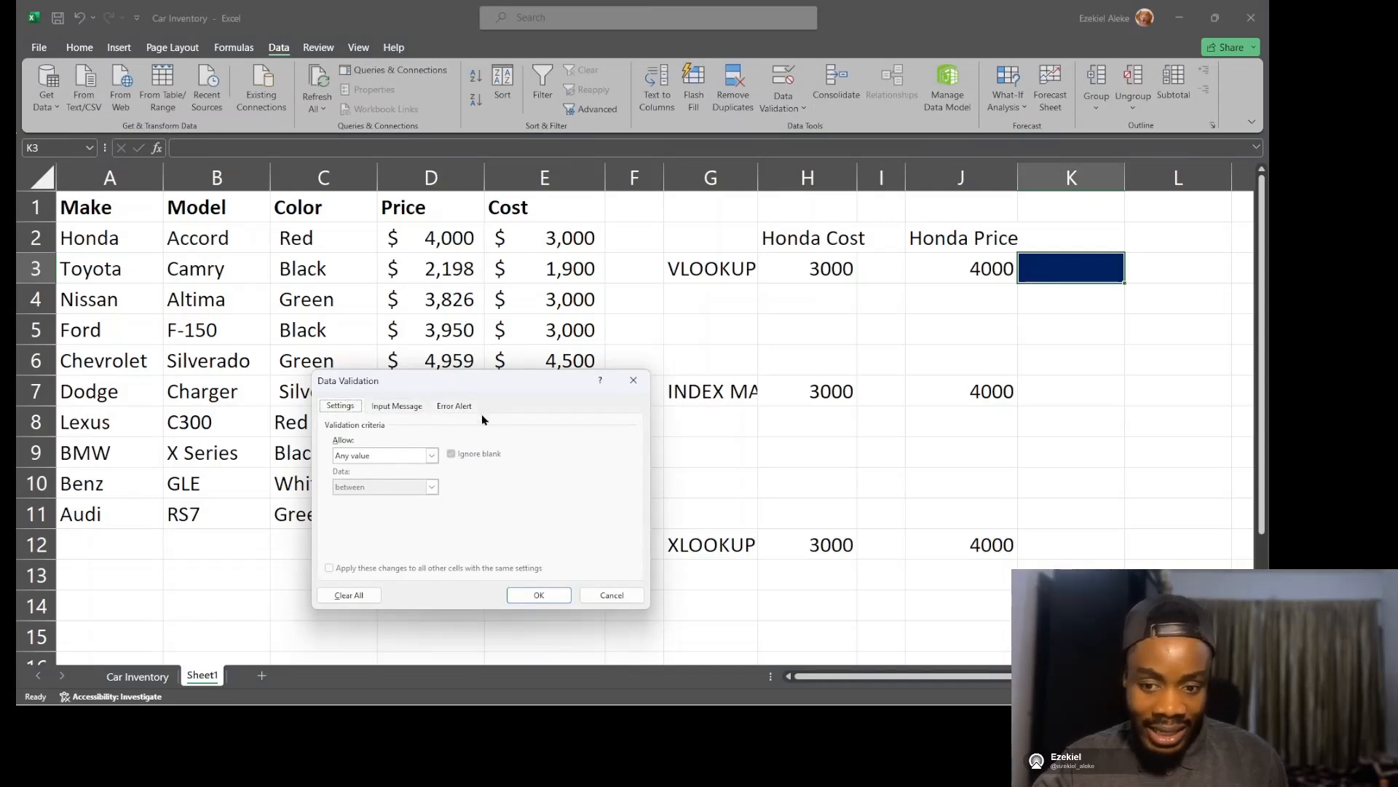
{"action": "left_click", "coordinate": [372, 456]}
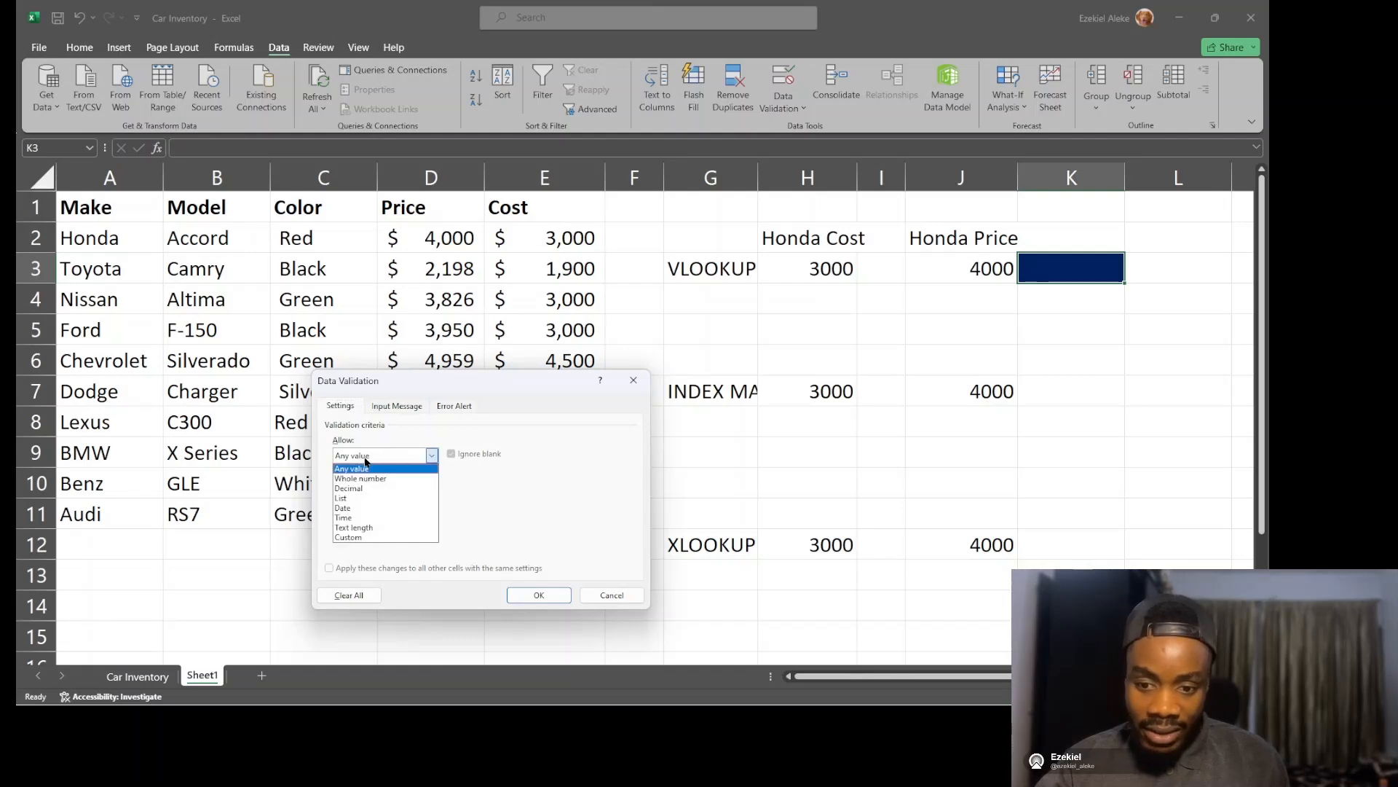
{"action": "left_click", "coordinate": [356, 498]}
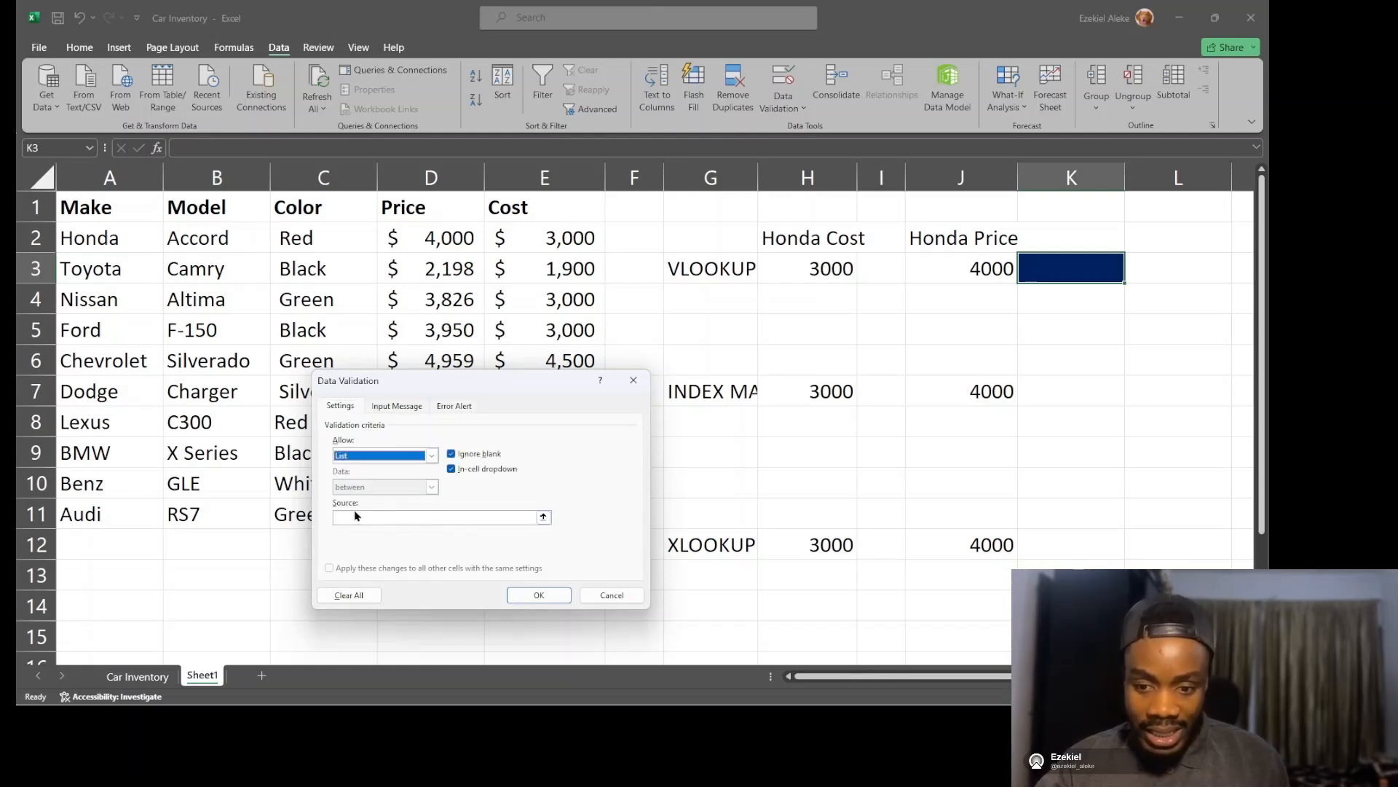
{"action": "left_click", "coordinate": [371, 517]}
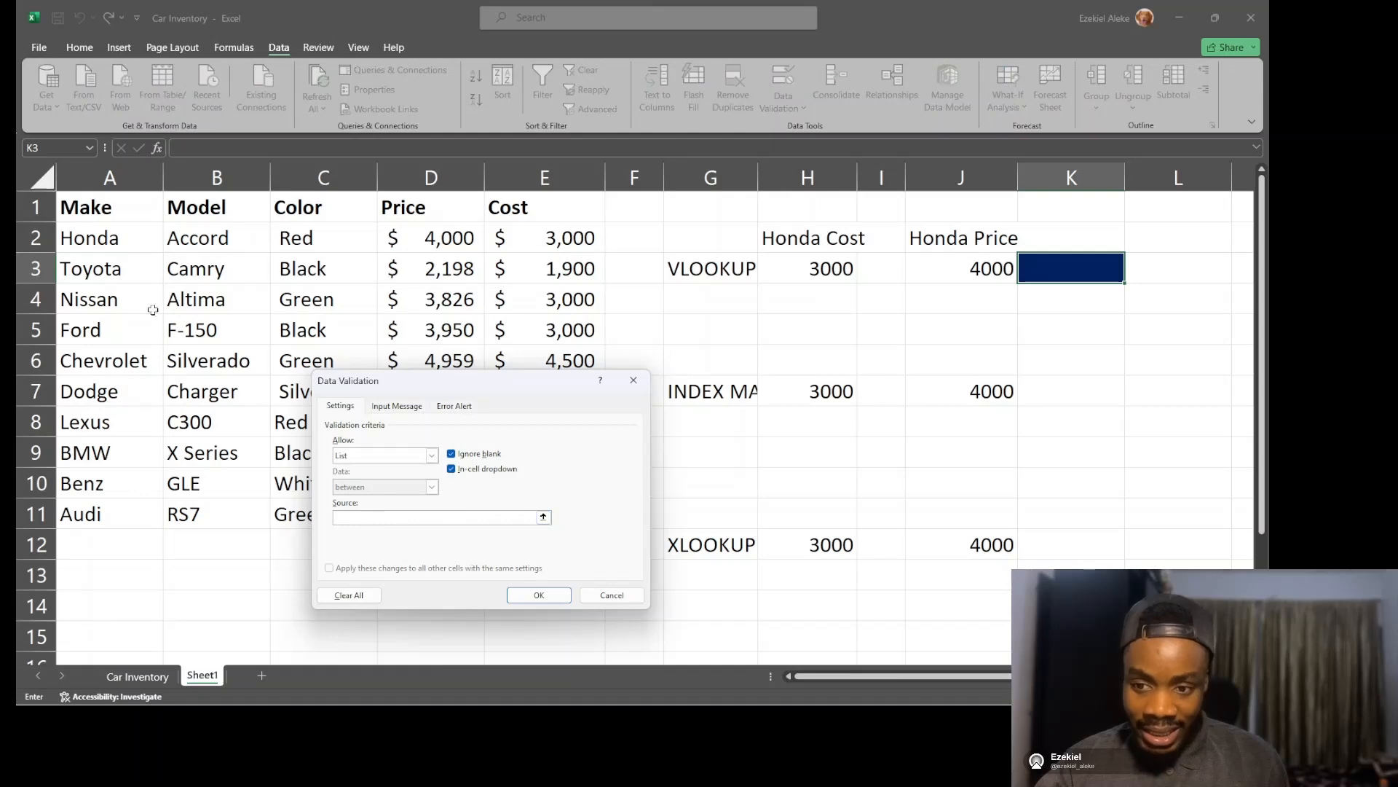
{"action": "left_click_drag", "start_coordinate": [117, 242], "coordinate": [112, 502]}
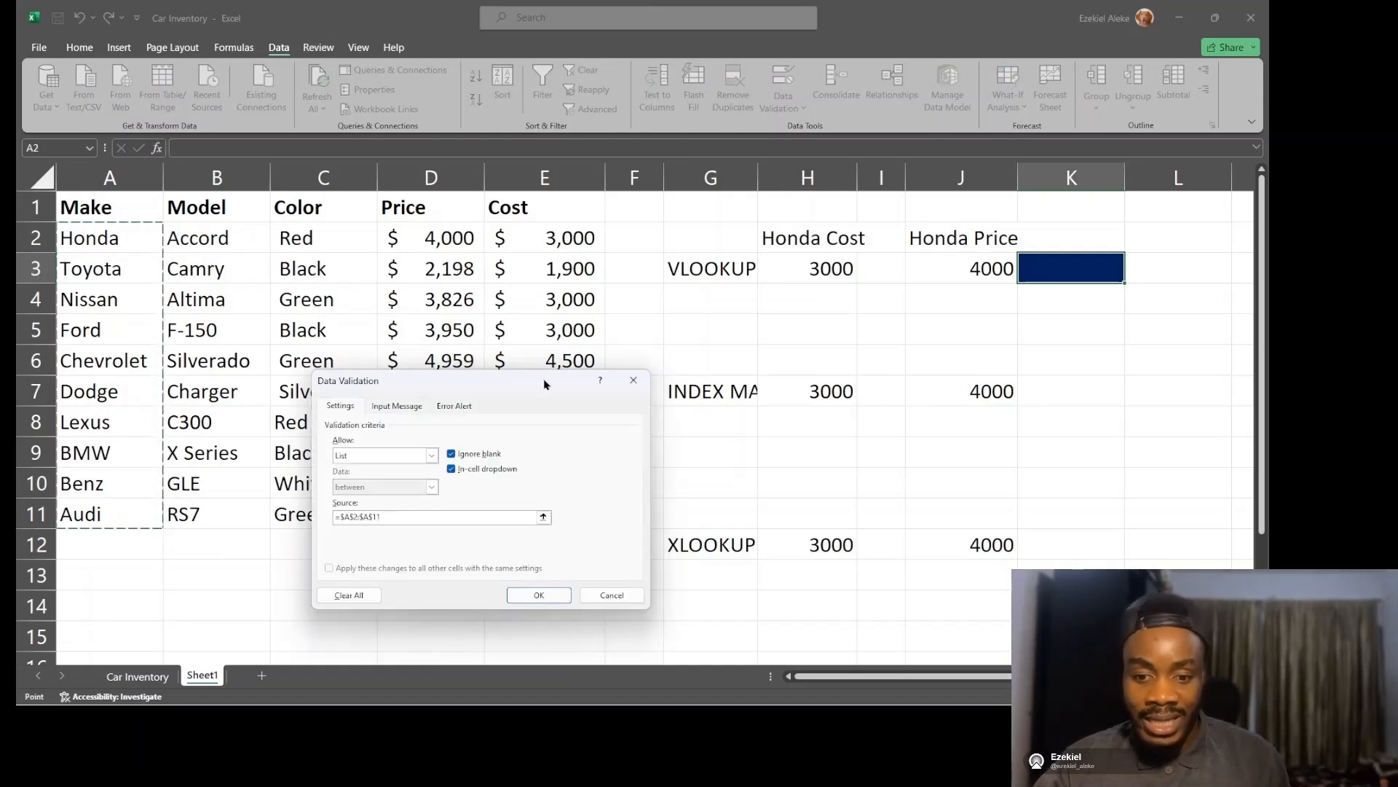
{"action": "left_click", "coordinate": [539, 593]}
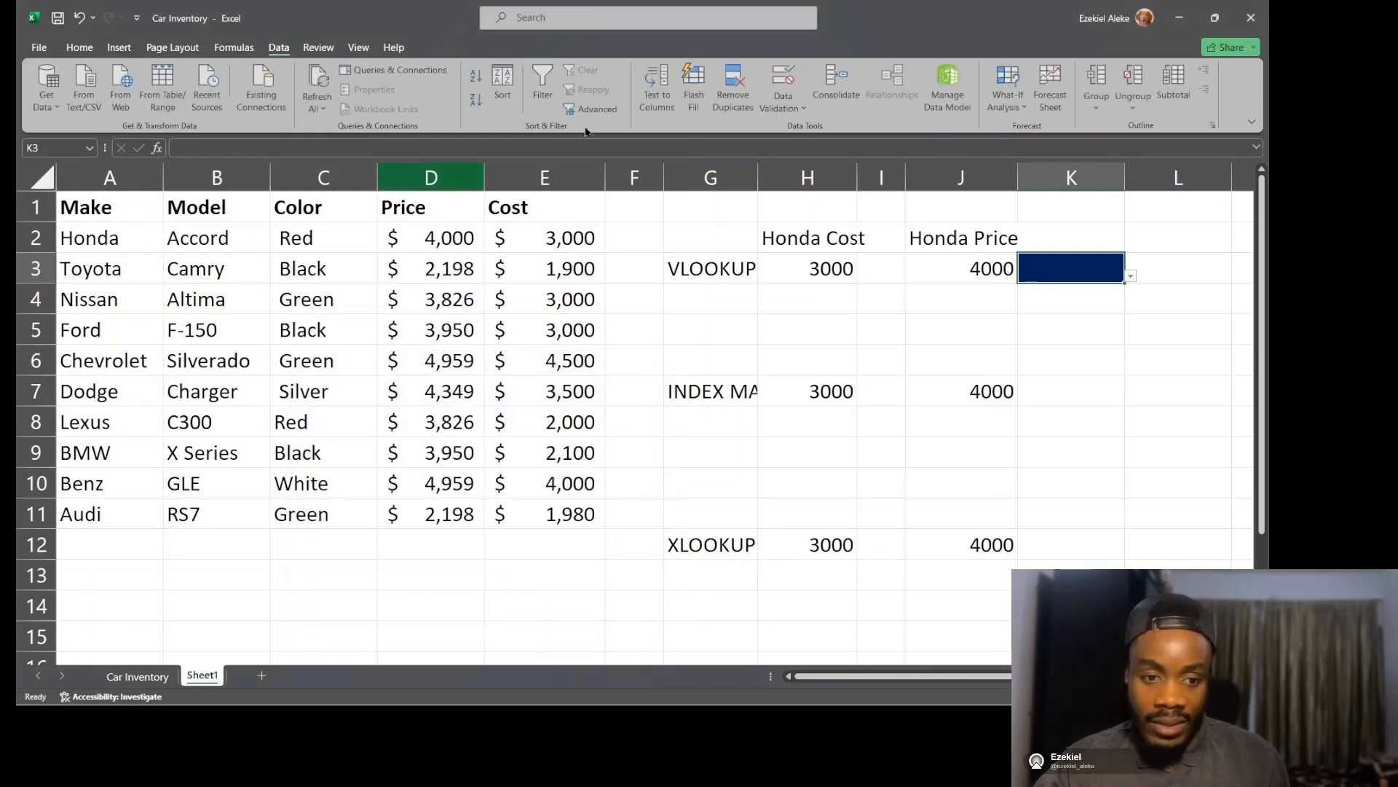
Step: Browse the car makes in K3's dropdown list and choose Nissan
{"action": "left_click", "coordinate": [1131, 276]}
{"action": "key", "text": "Down"}
{"action": "key", "text": "Down"}
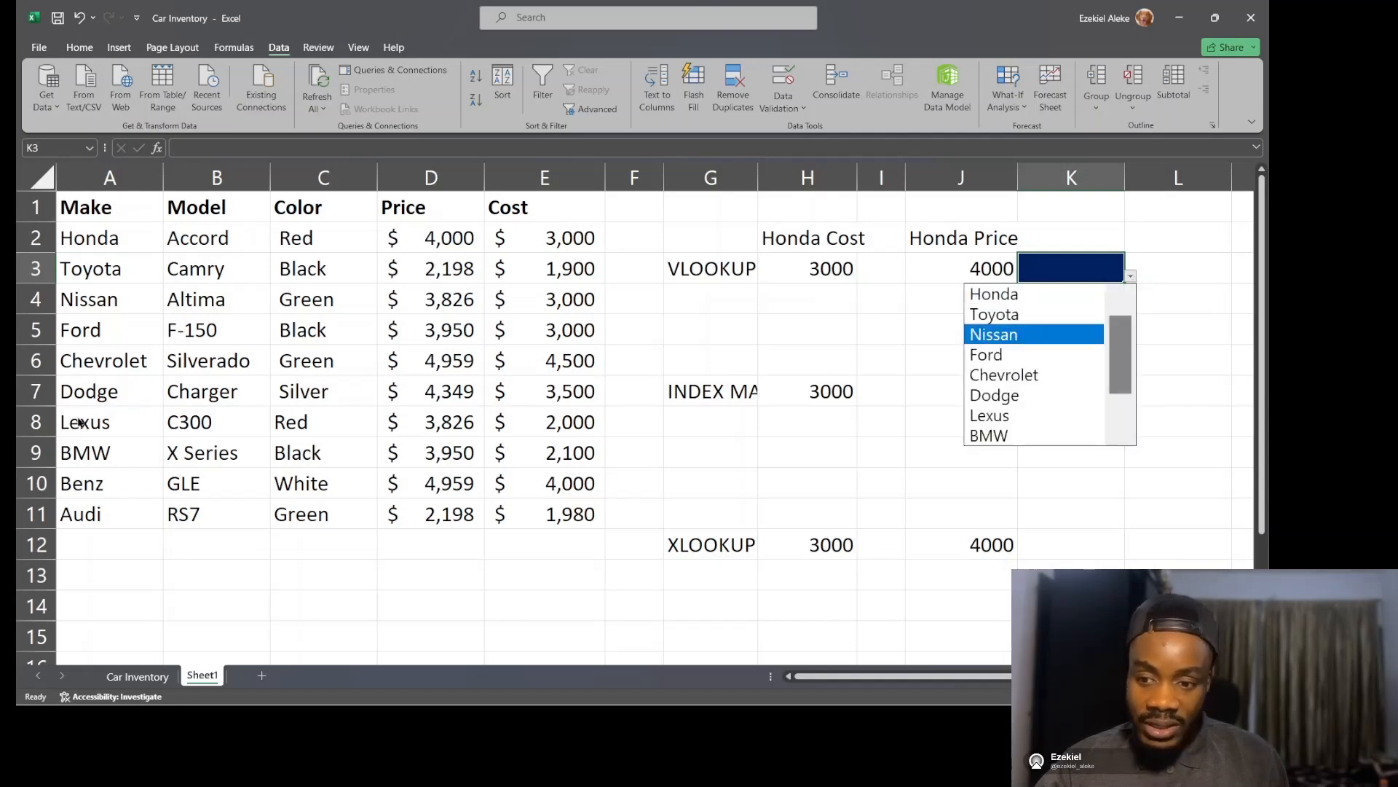
{"action": "scroll", "coordinate": [1126, 384], "scroll_direction": "down", "scroll_amount": 1}
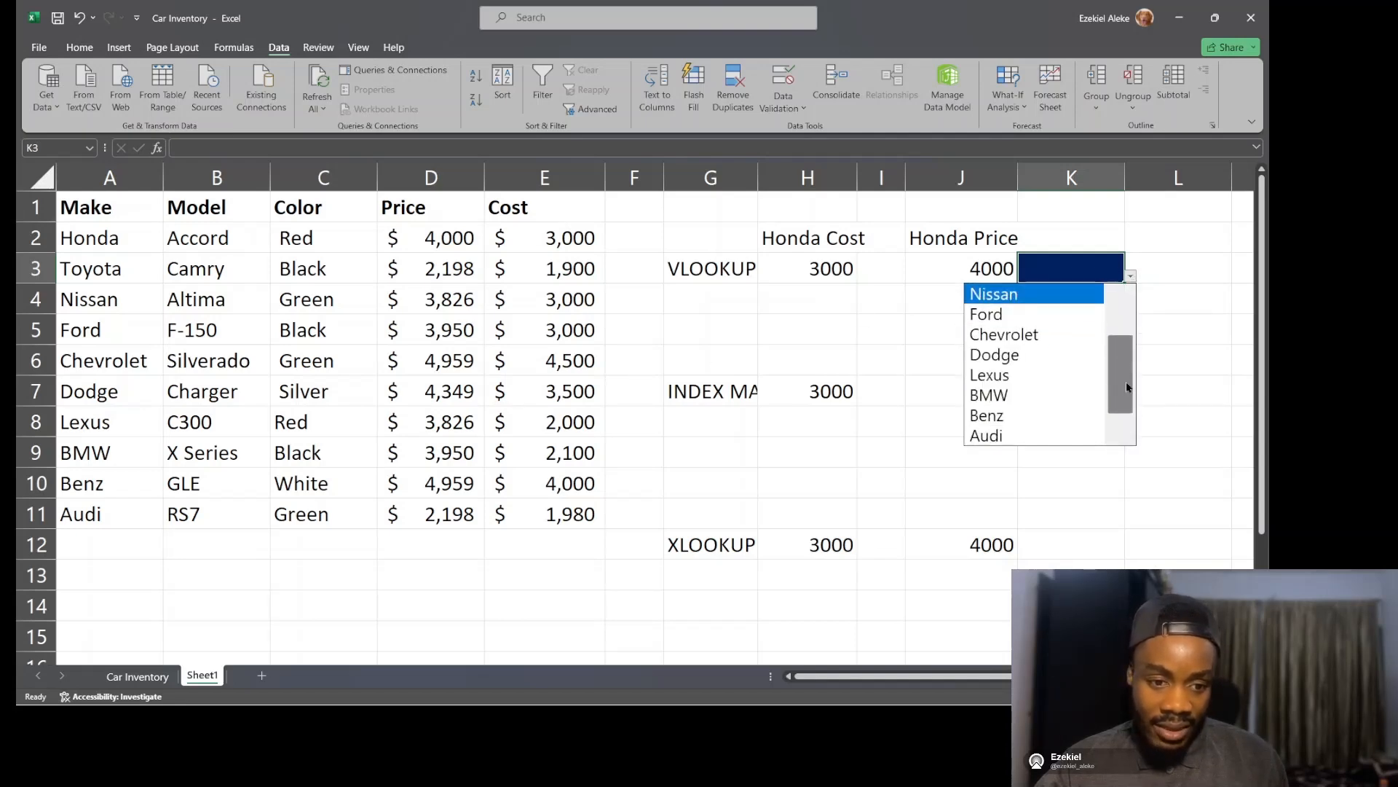
{"action": "mouse_move", "coordinate": [1124, 411]}
{"action": "left_mouse_down"}
{"action": "mouse_move", "coordinate": [1118, 321]}
{"action": "mouse_move", "coordinate": [1122, 408]}
{"action": "left_mouse_up"}
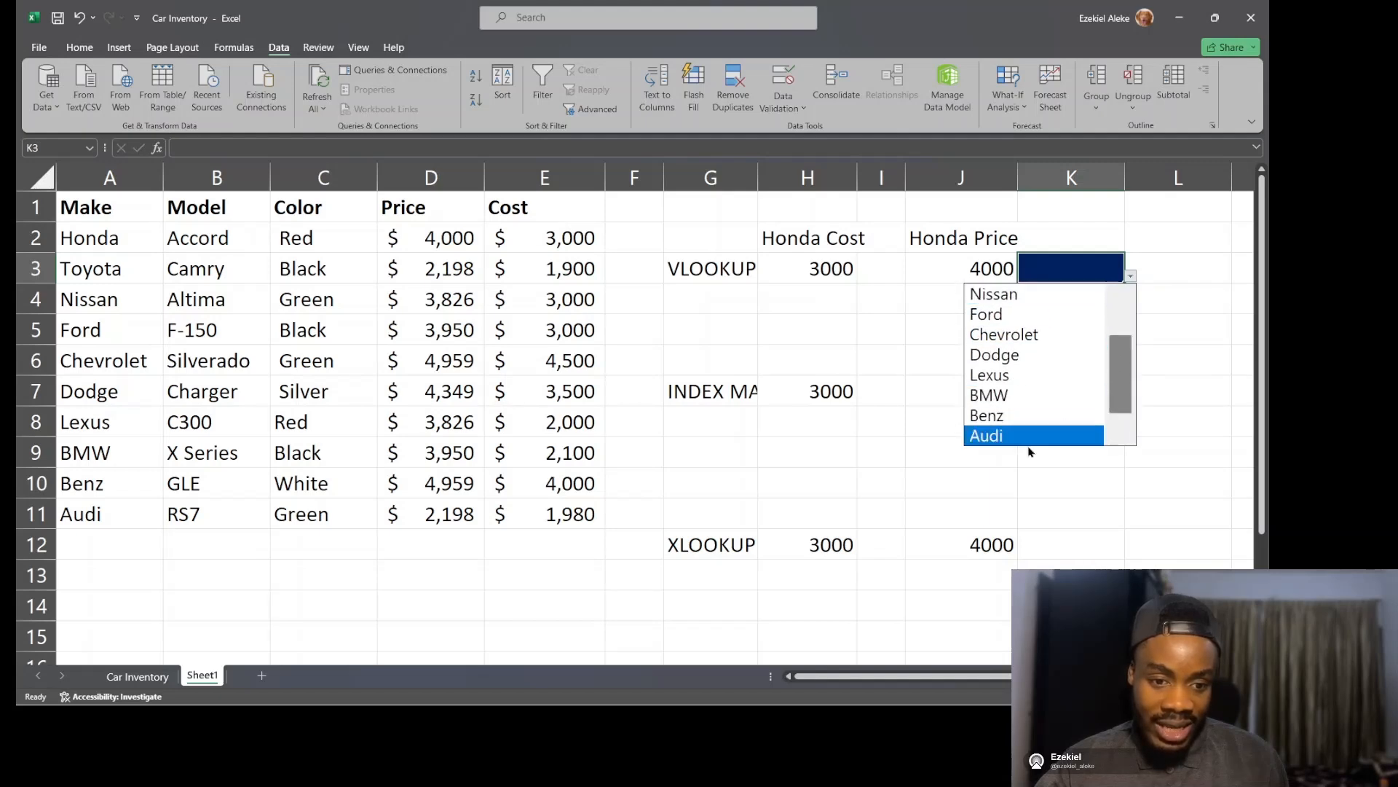
{"action": "left_click", "coordinate": [1024, 288]}
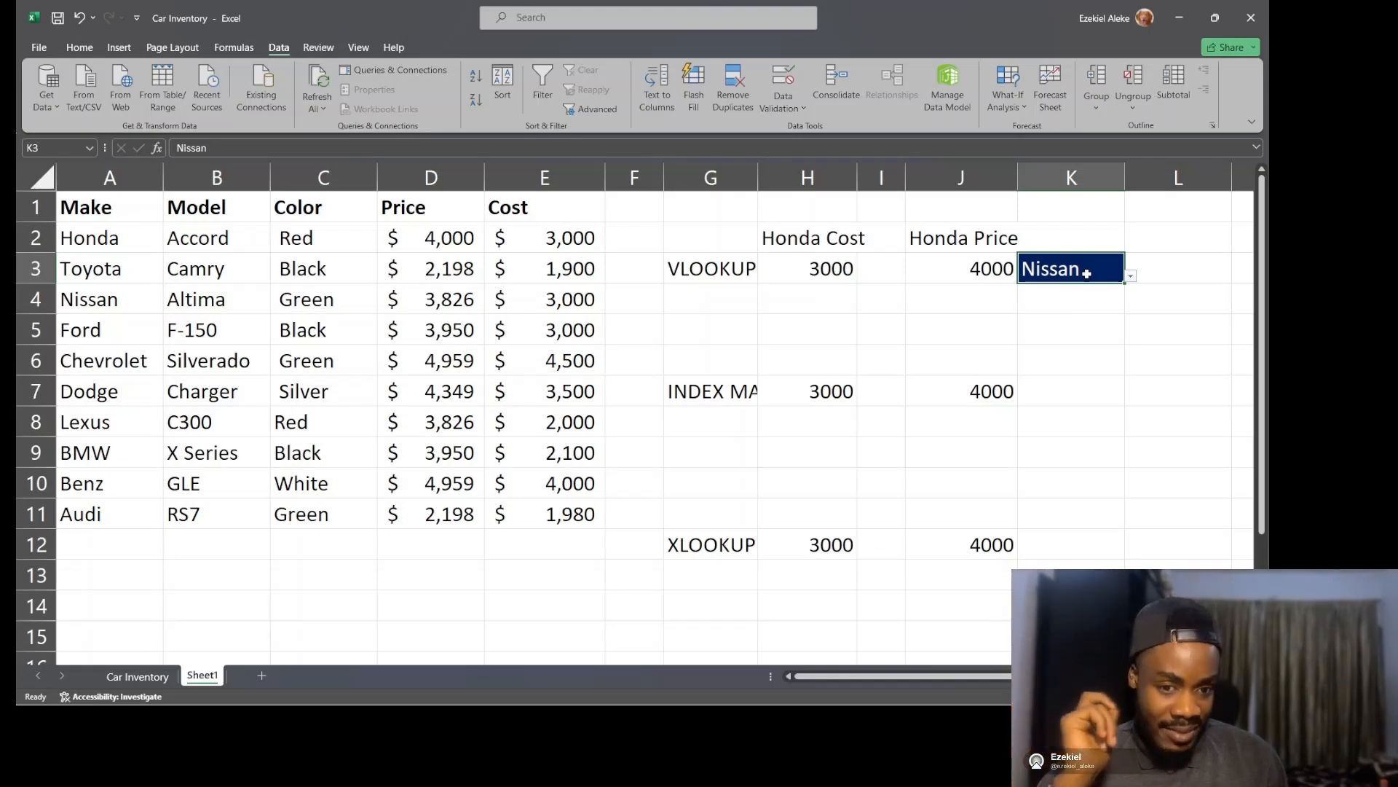
Step: Enter the label XLOOKUP in cell G14
{"action": "left_click", "coordinate": [708, 604]}
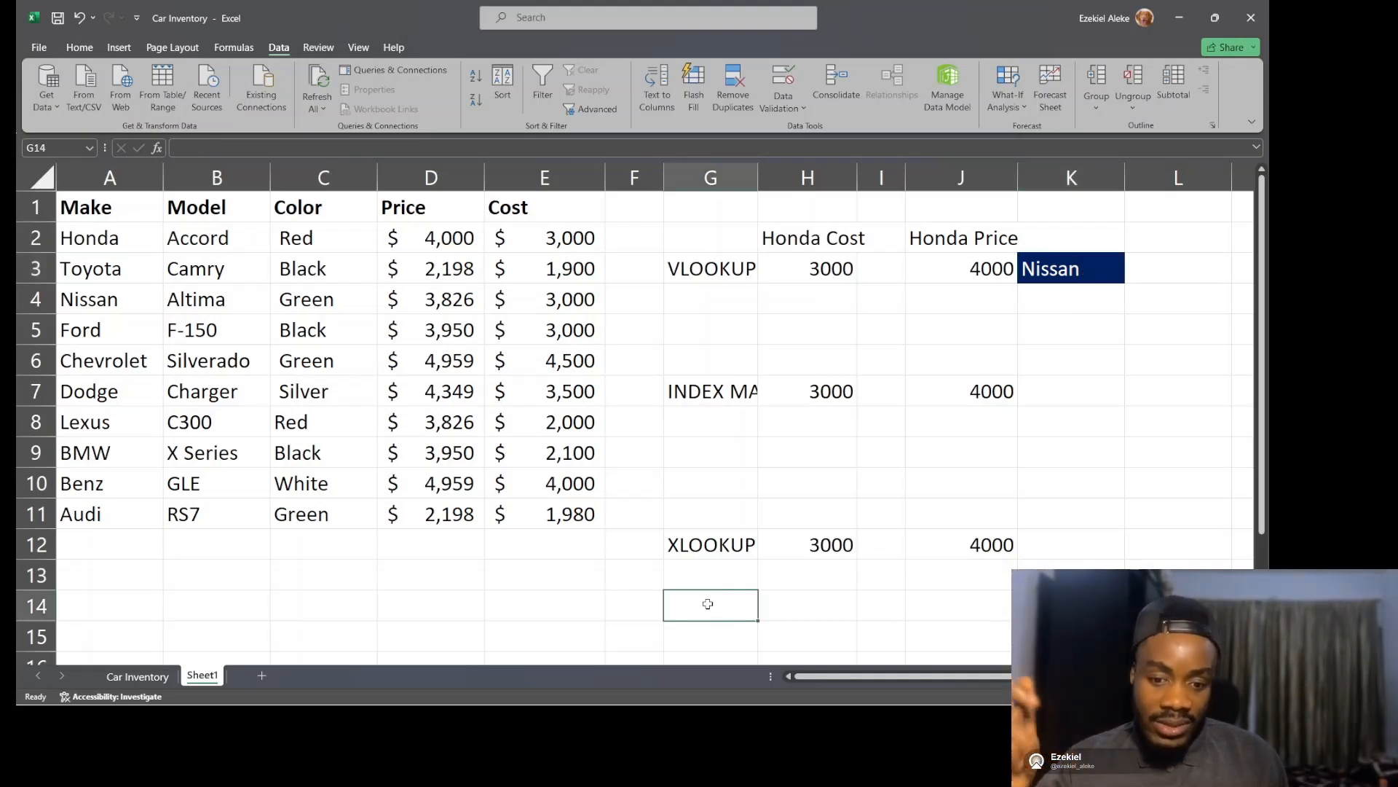
{"action": "type", "text": "X"}
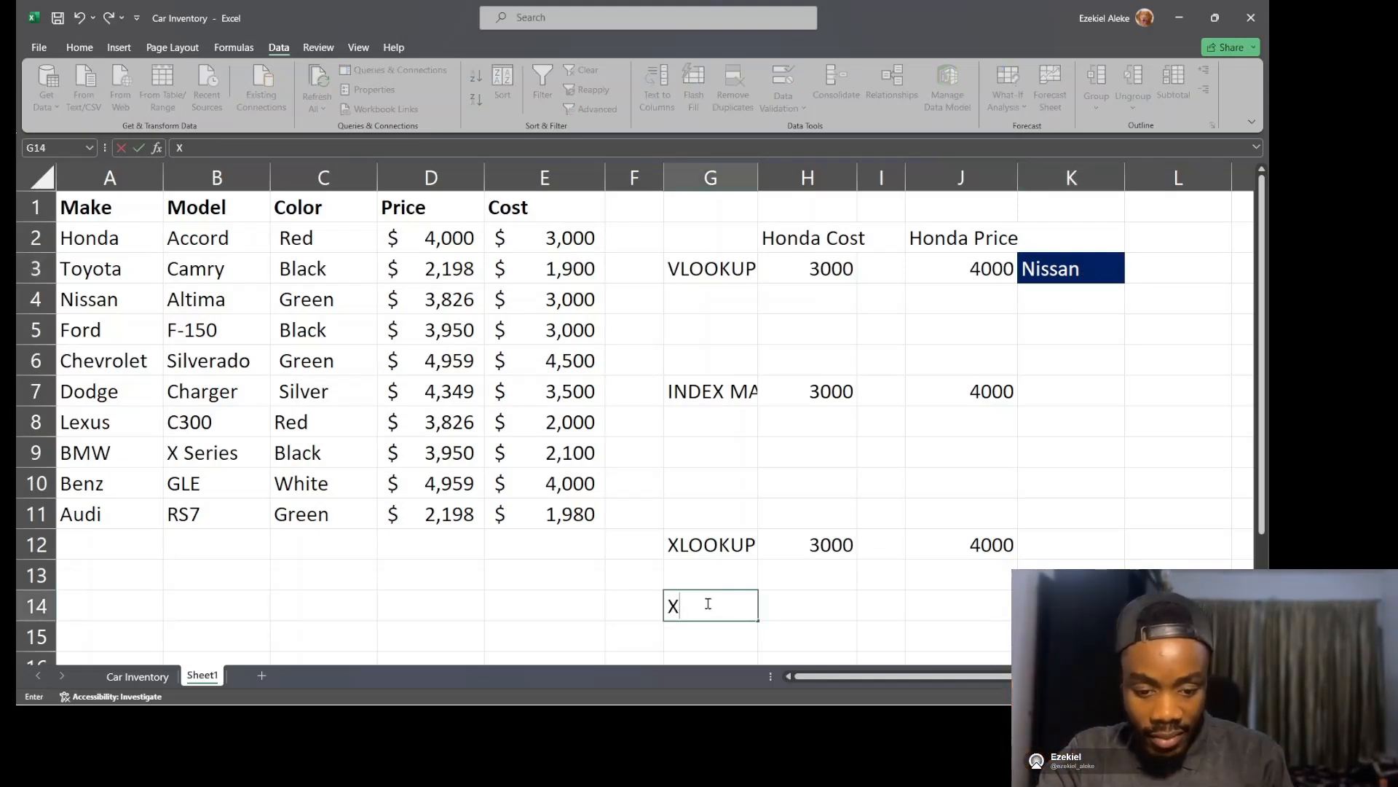
{"action": "type", "text": "LOOKUP"}
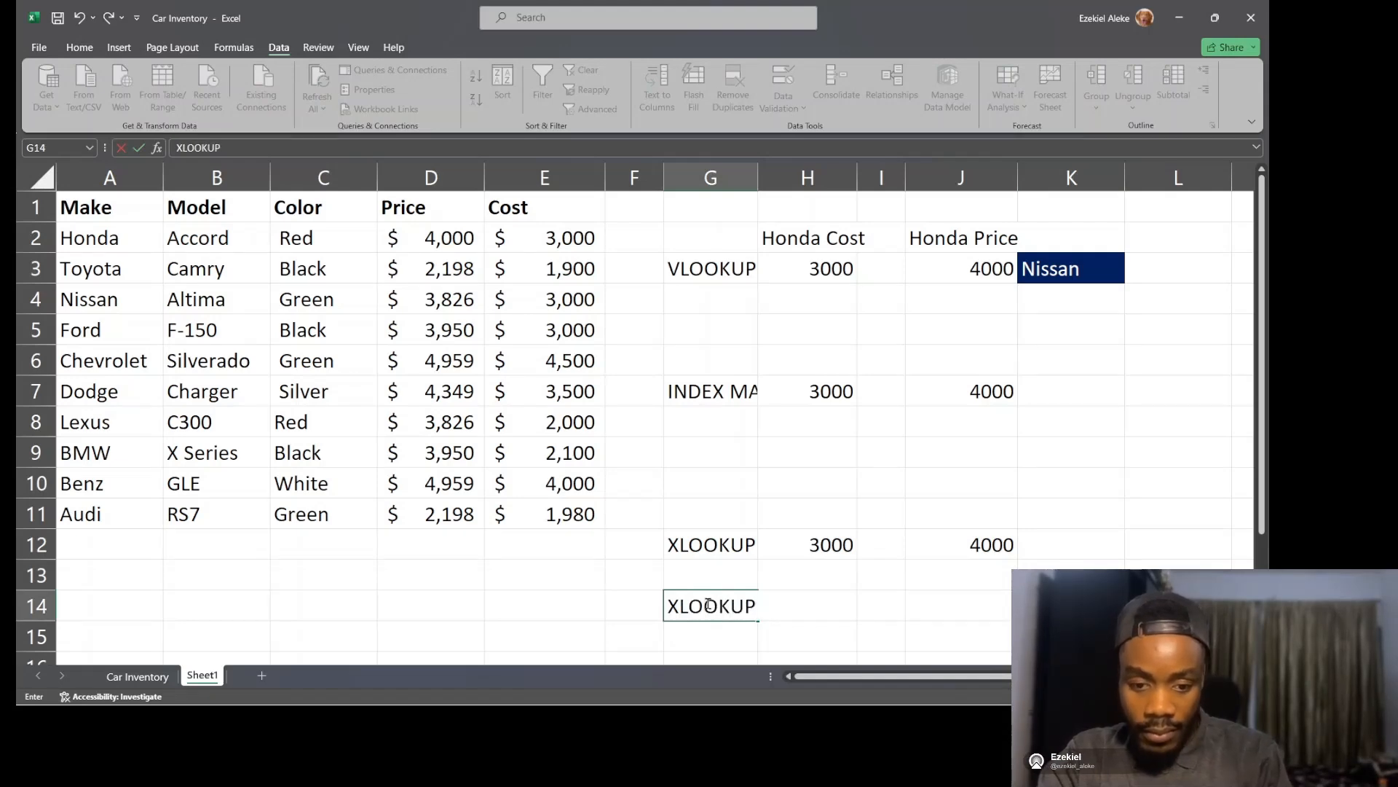
{"action": "left_click", "coordinate": [1085, 275]}
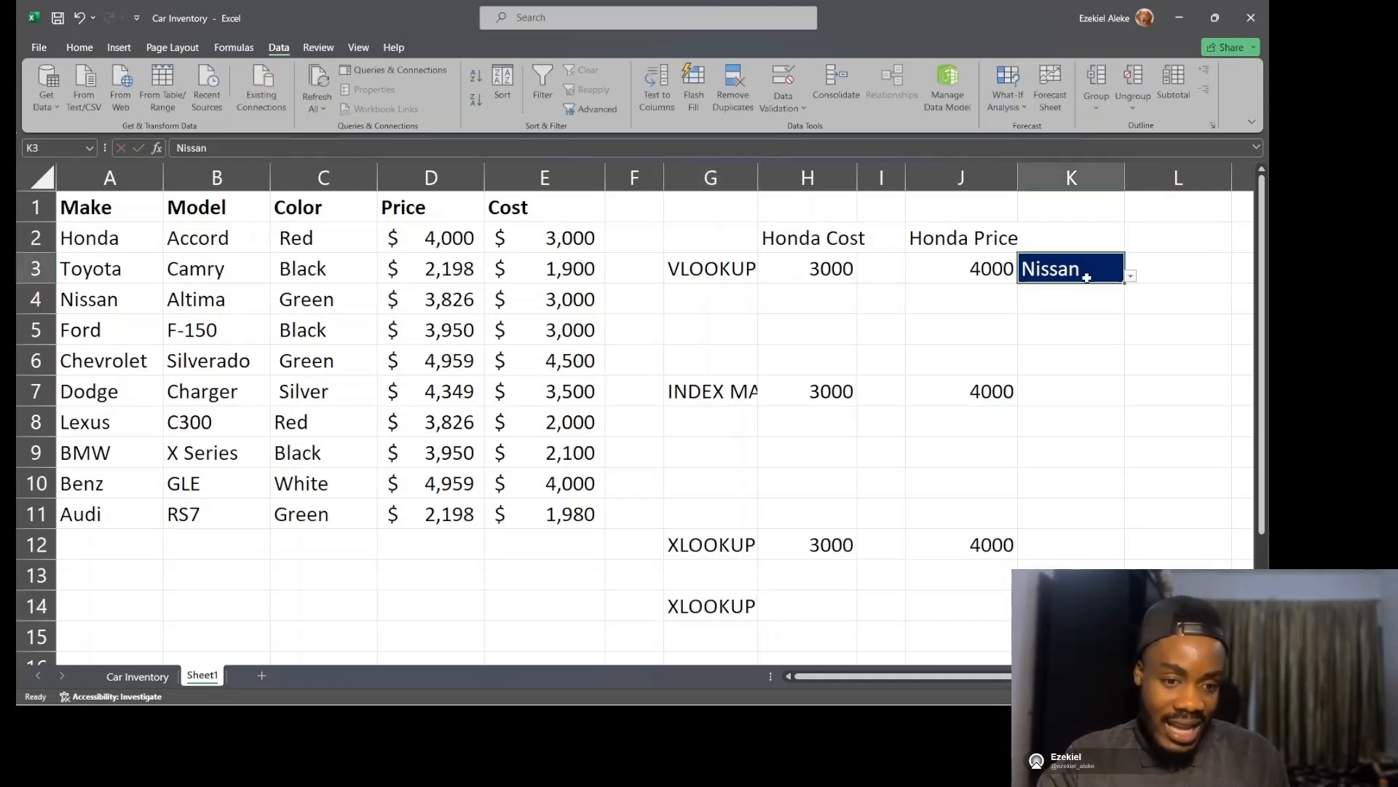
Step: Enter =XLOOKUP(K3,A2:A11,D2:D11) in J14 and compare its result with the price in the Nissan row
{"action": "left_click", "coordinate": [950, 603]}
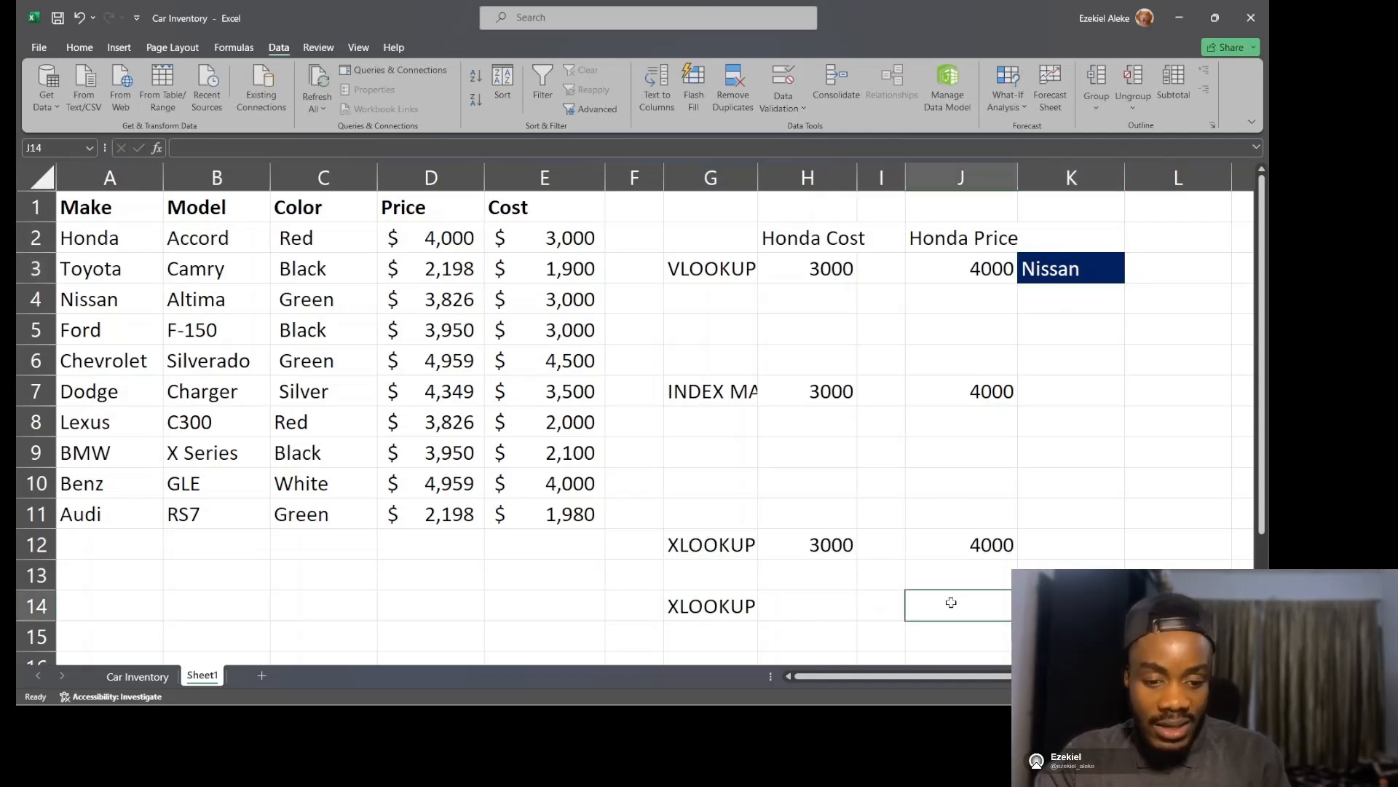
{"action": "type", "text": "=xlook"}
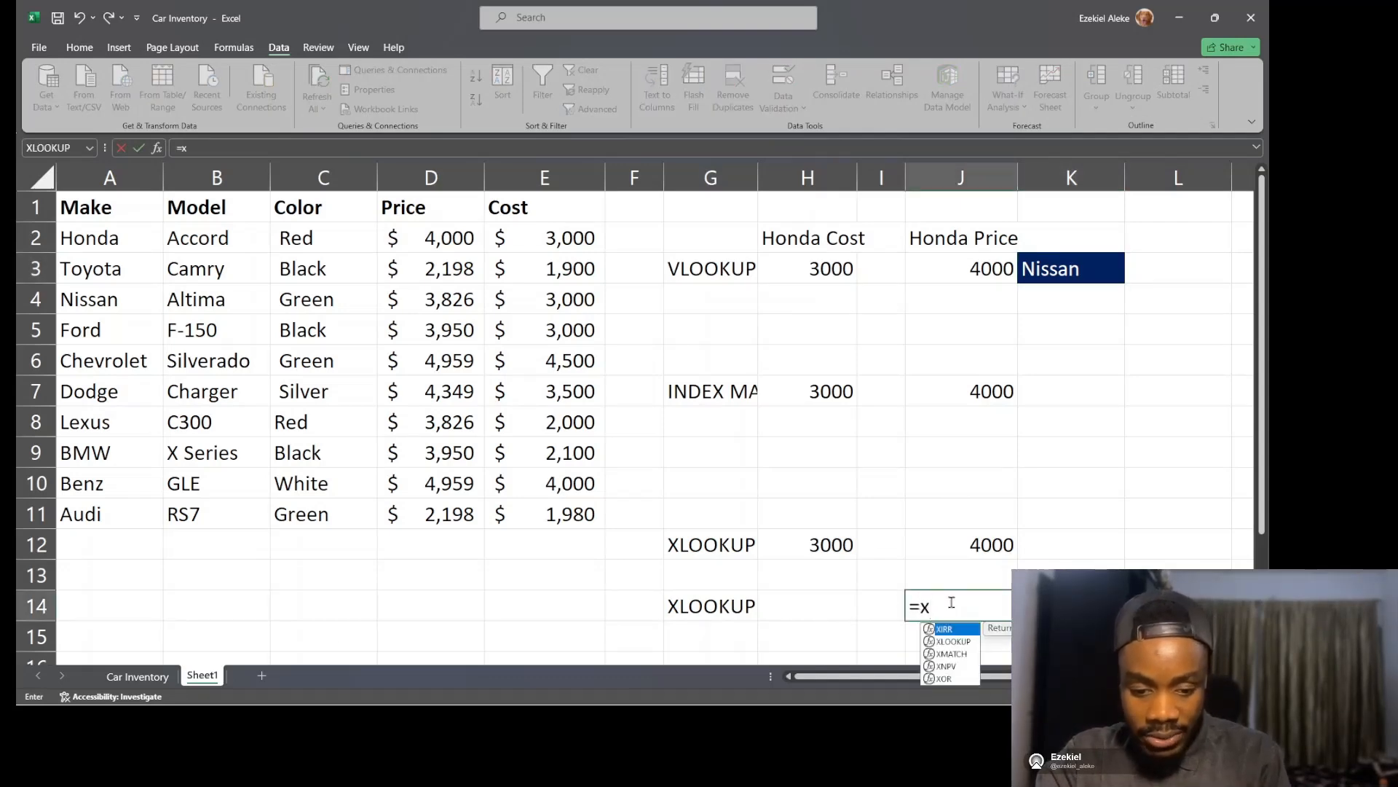
{"action": "key", "text": "Tab"}
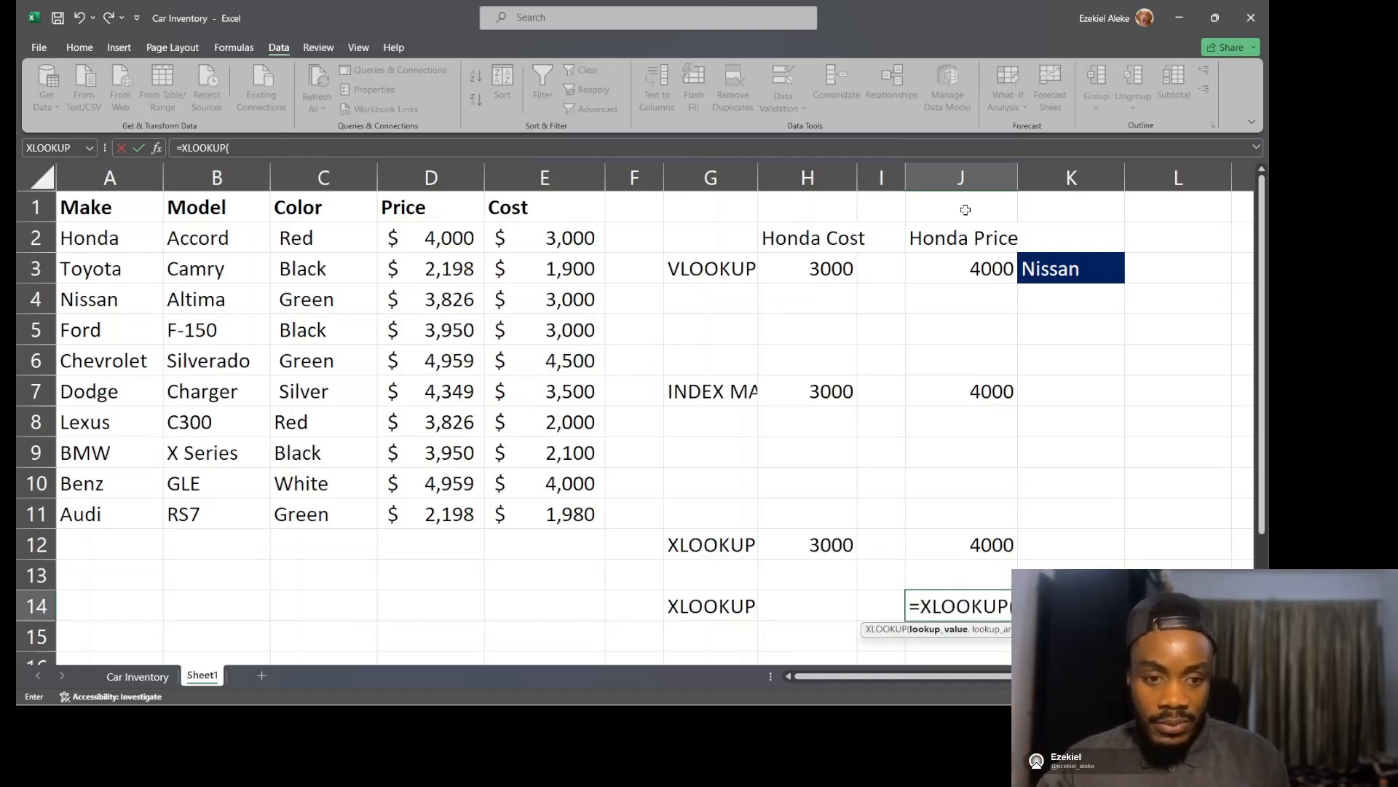
{"action": "left_click", "coordinate": [1084, 272]}
{"action": "type", "text": ","}
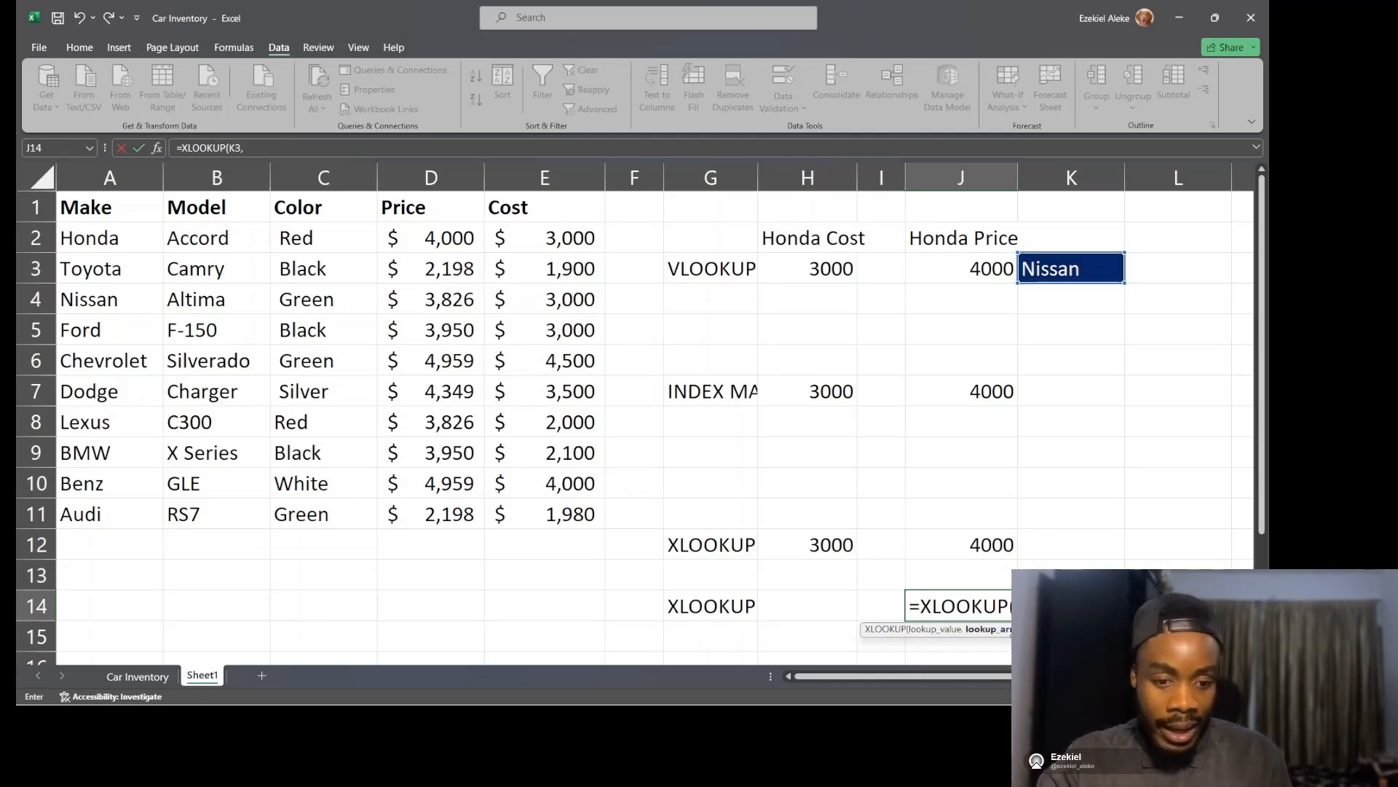
{"action": "left_click_drag", "start_coordinate": [89, 240], "coordinate": [129, 504]}
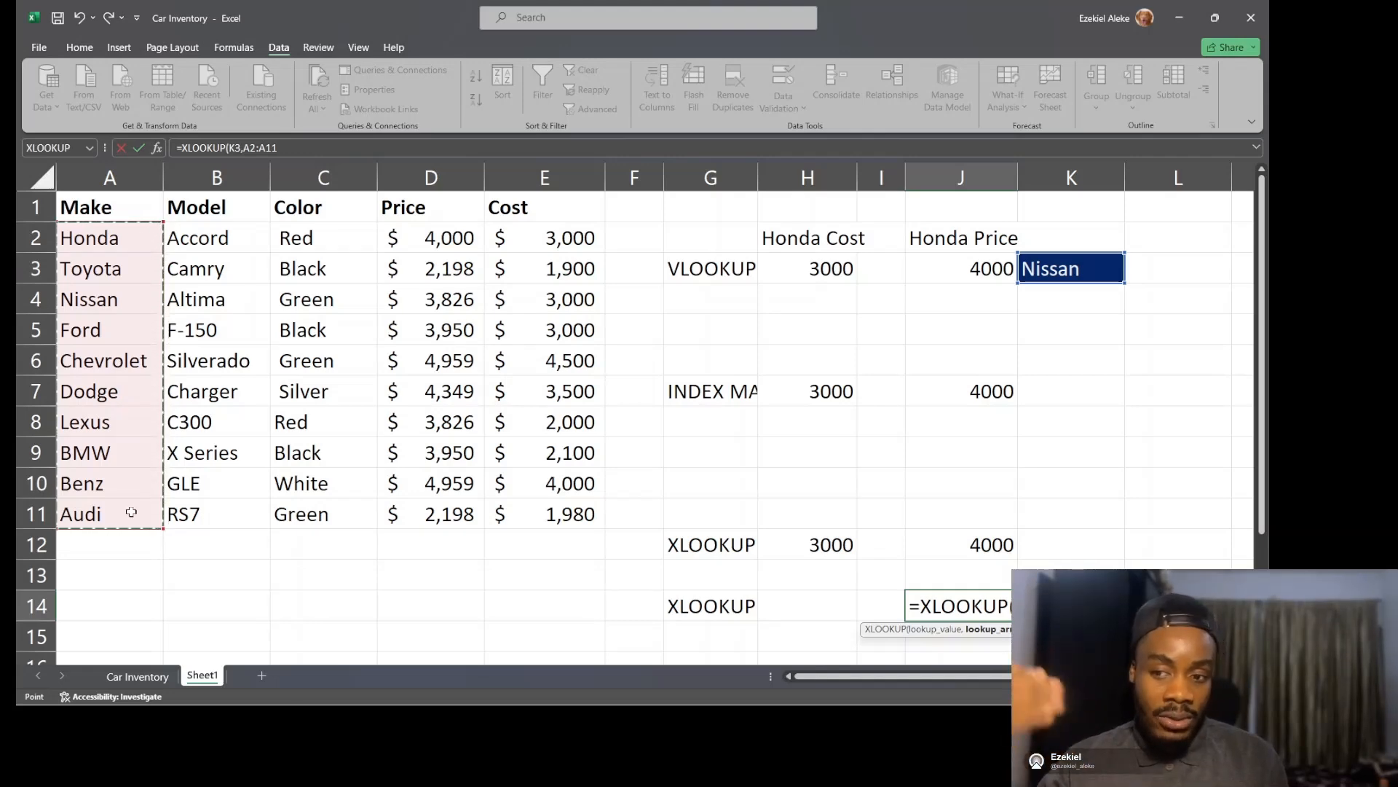
{"action": "type", "text": ","}
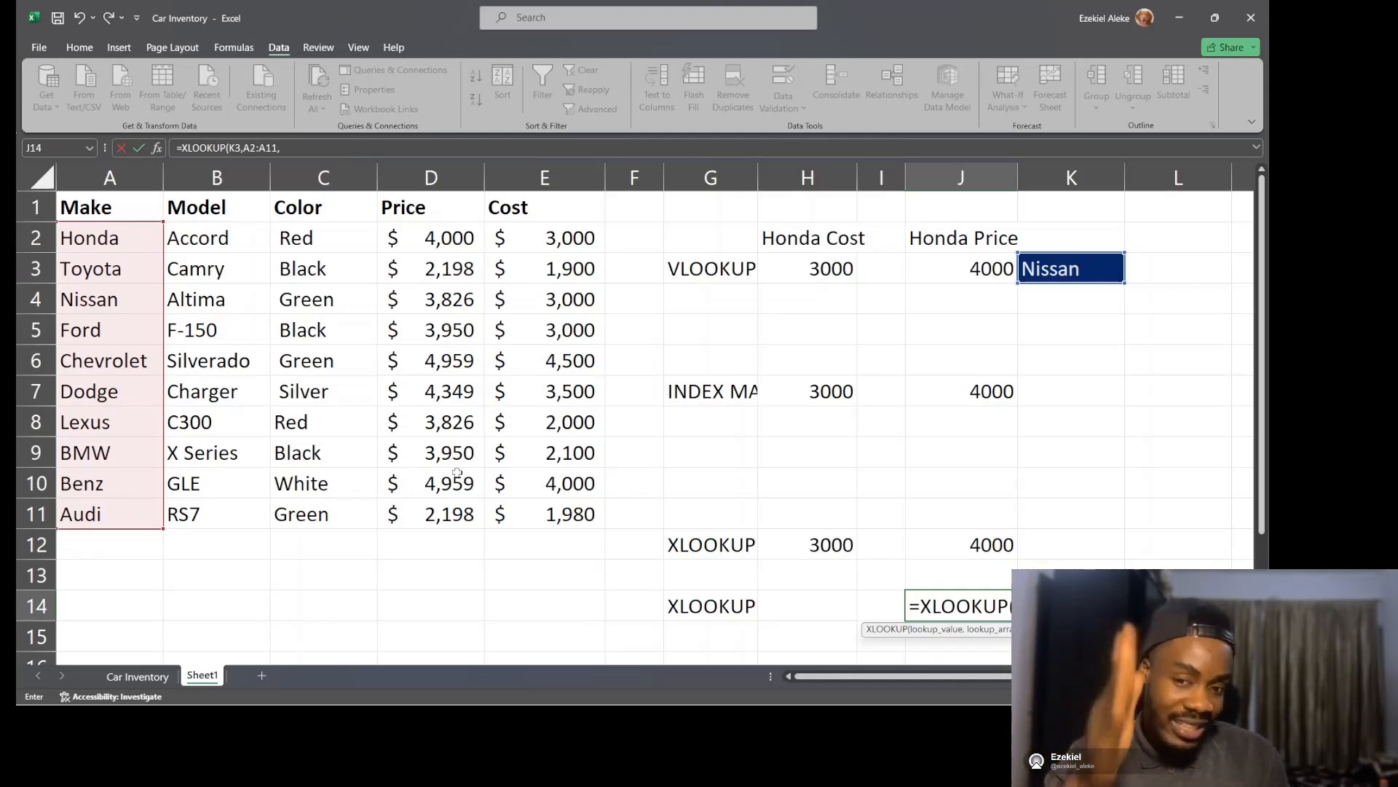
{"action": "left_click_drag", "start_coordinate": [437, 228], "coordinate": [439, 508]}
{"action": "type", "text": ","}
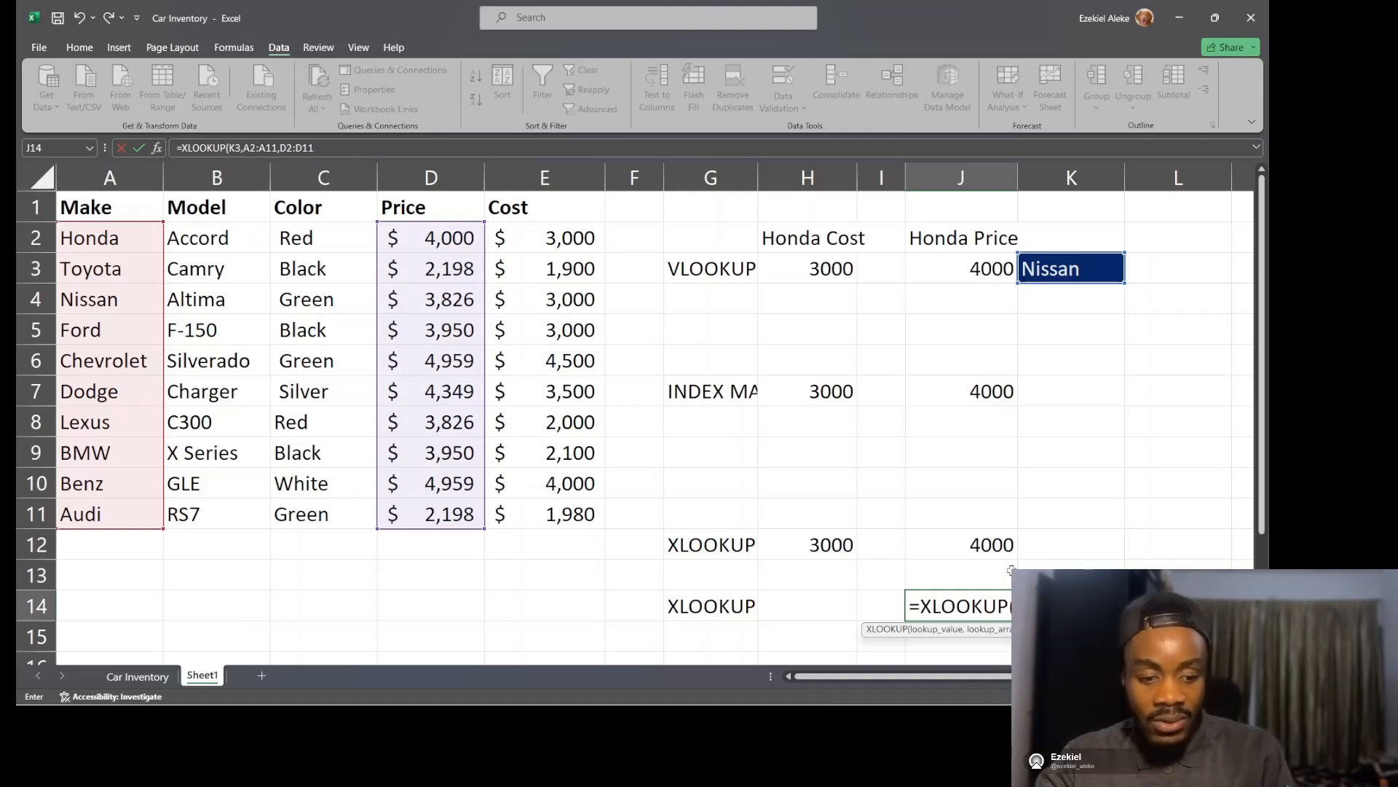
{"action": "key", "text": "Return"}
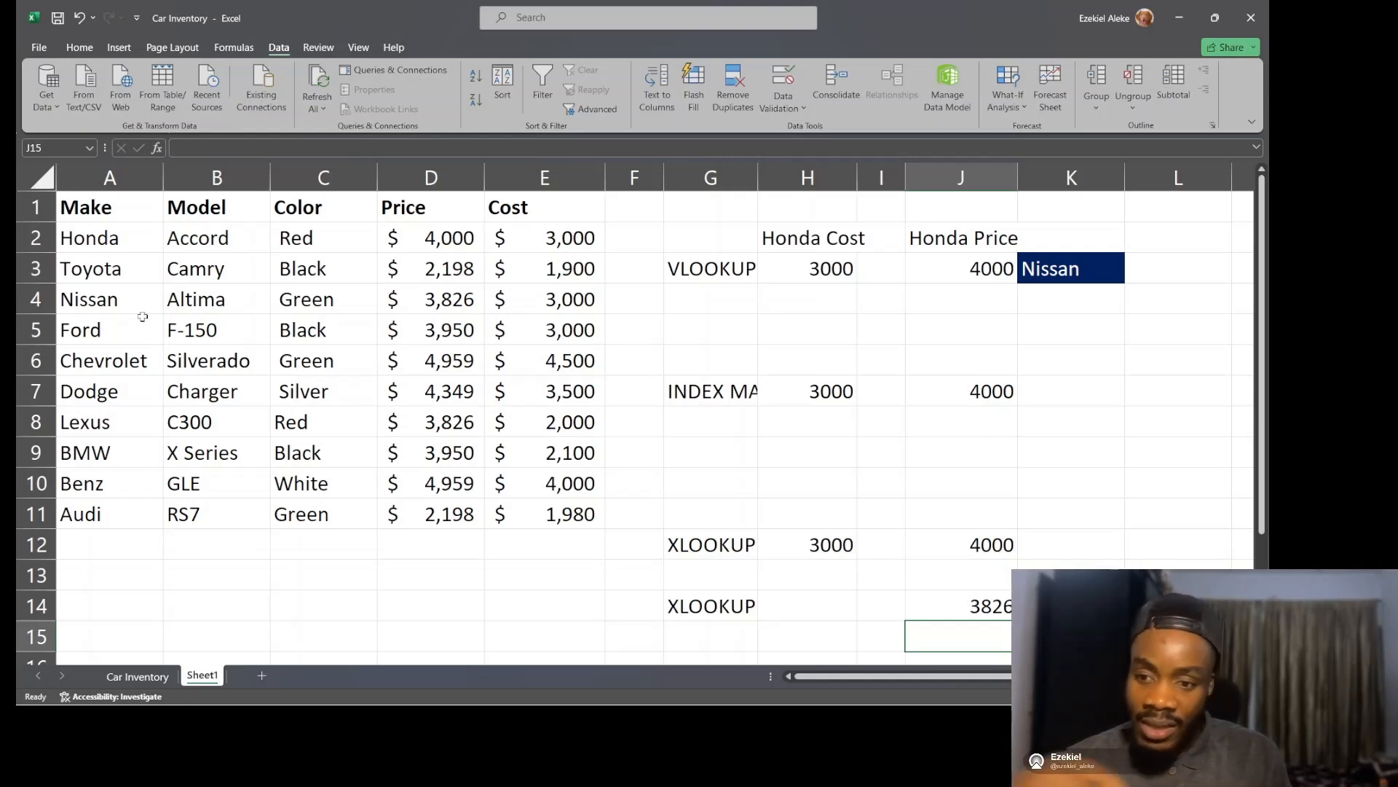
{"action": "left_click_drag", "start_coordinate": [105, 299], "coordinate": [477, 298]}
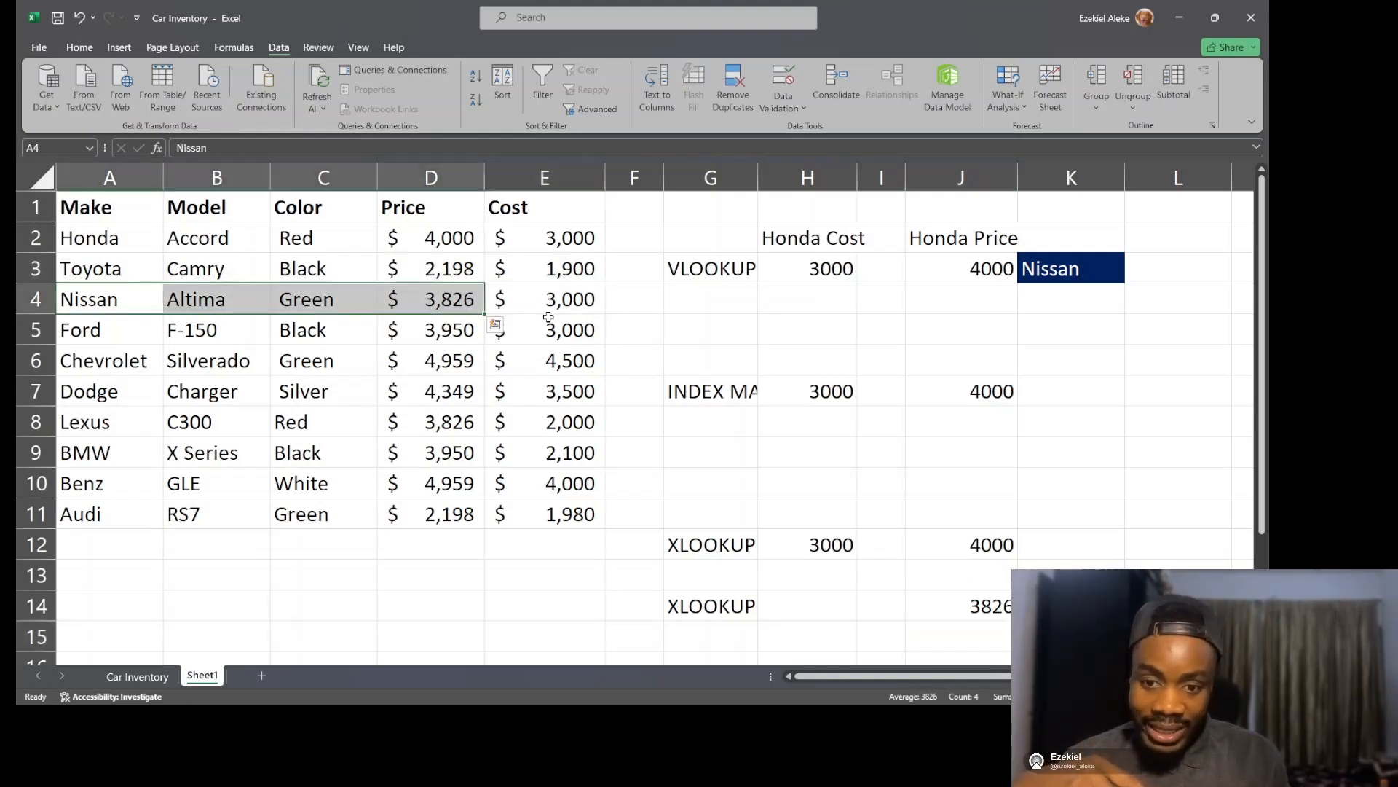
{"action": "left_click", "coordinate": [980, 610]}
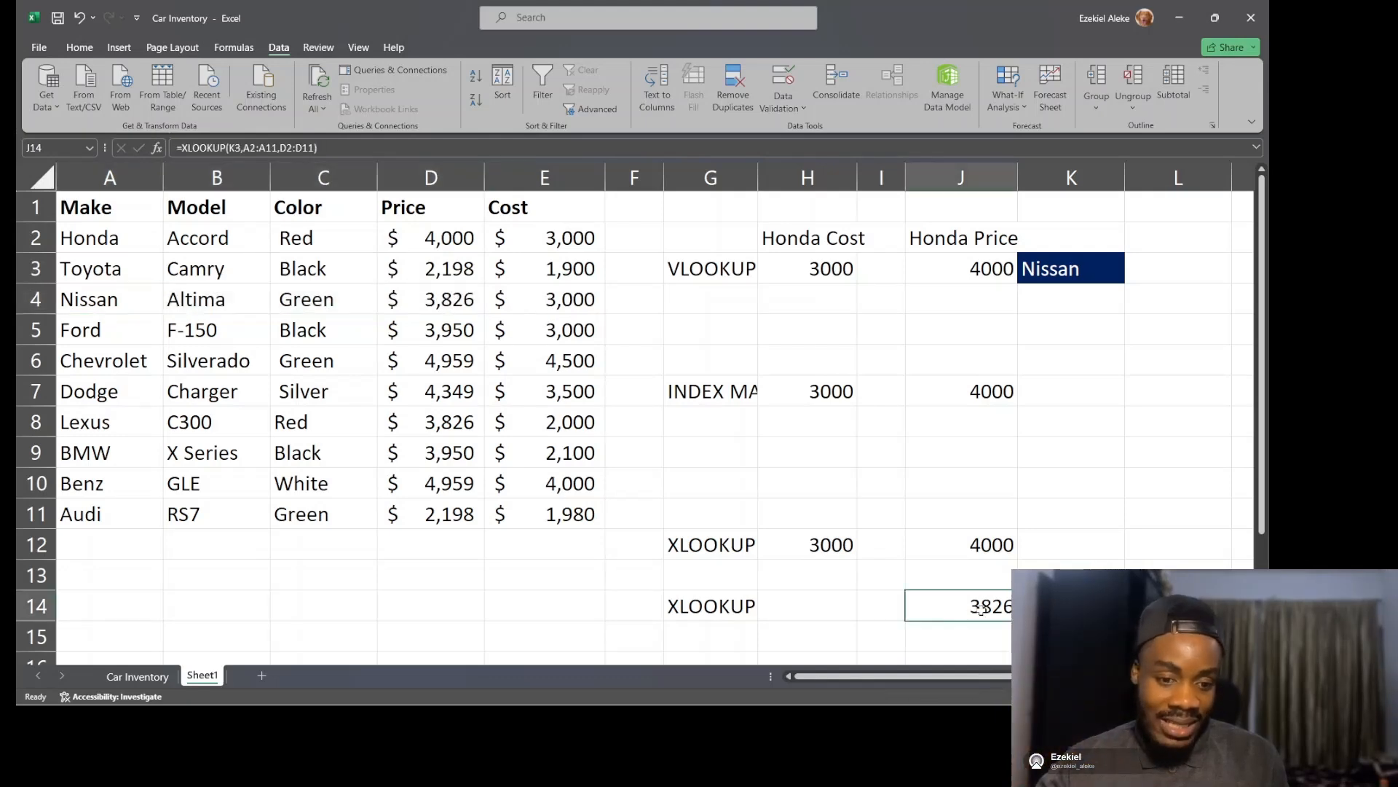
Step: Choose Toyota in K3's dropdown list and check the Toyota row's price in D3 against the J14 lookup
{"action": "left_click", "coordinate": [1083, 269]}
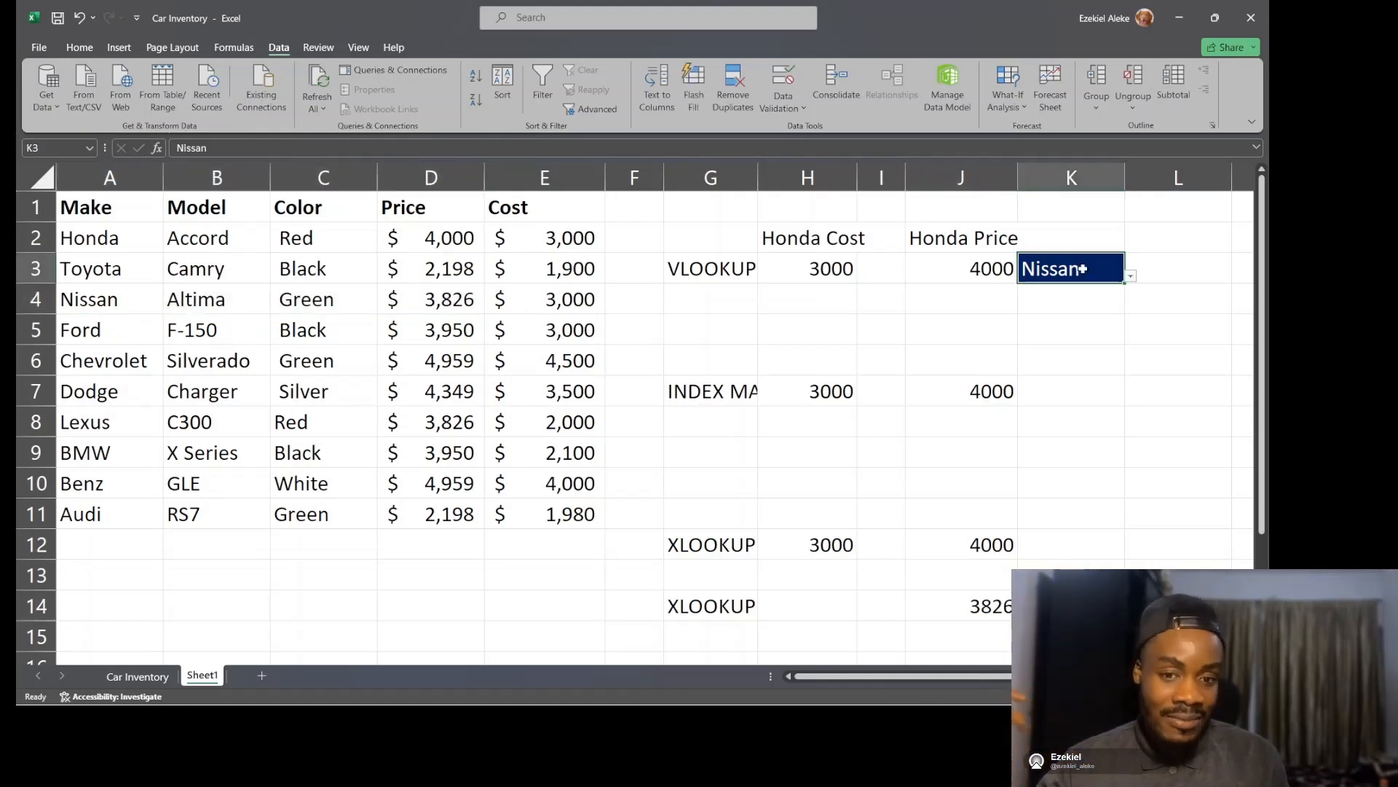
{"action": "left_click", "coordinate": [1131, 277]}
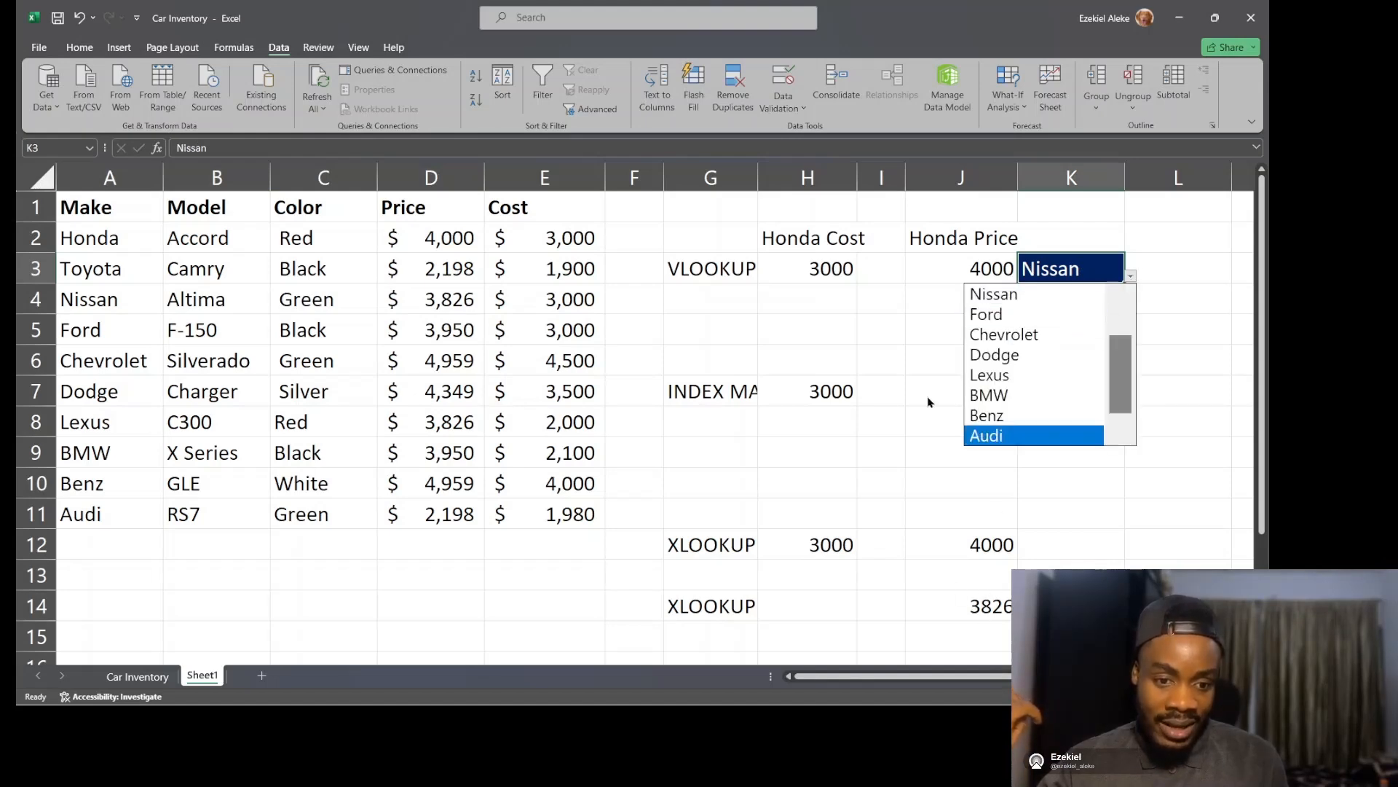
{"action": "scroll", "coordinate": [1131, 378], "scroll_direction": "up", "scroll_amount": 1}
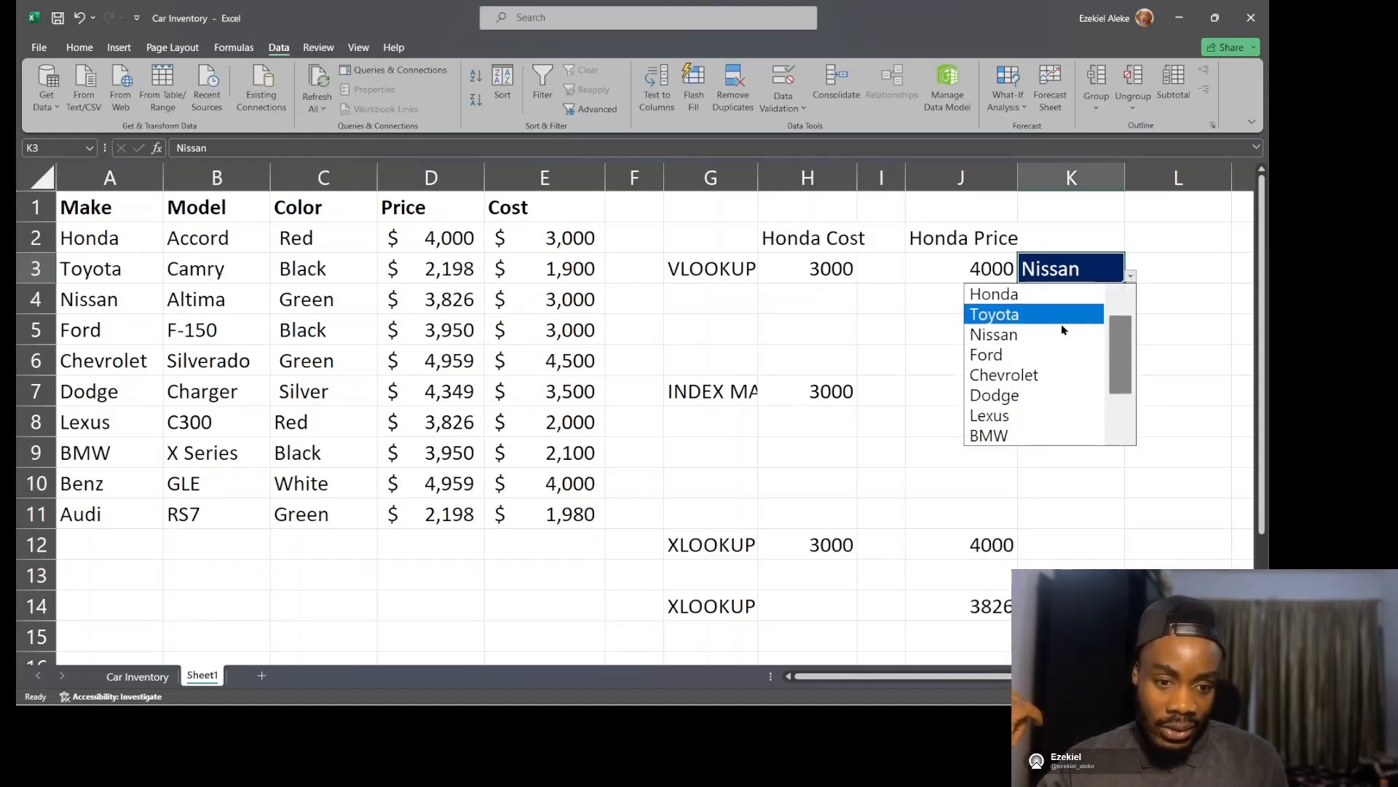
{"action": "left_click", "coordinate": [998, 314]}
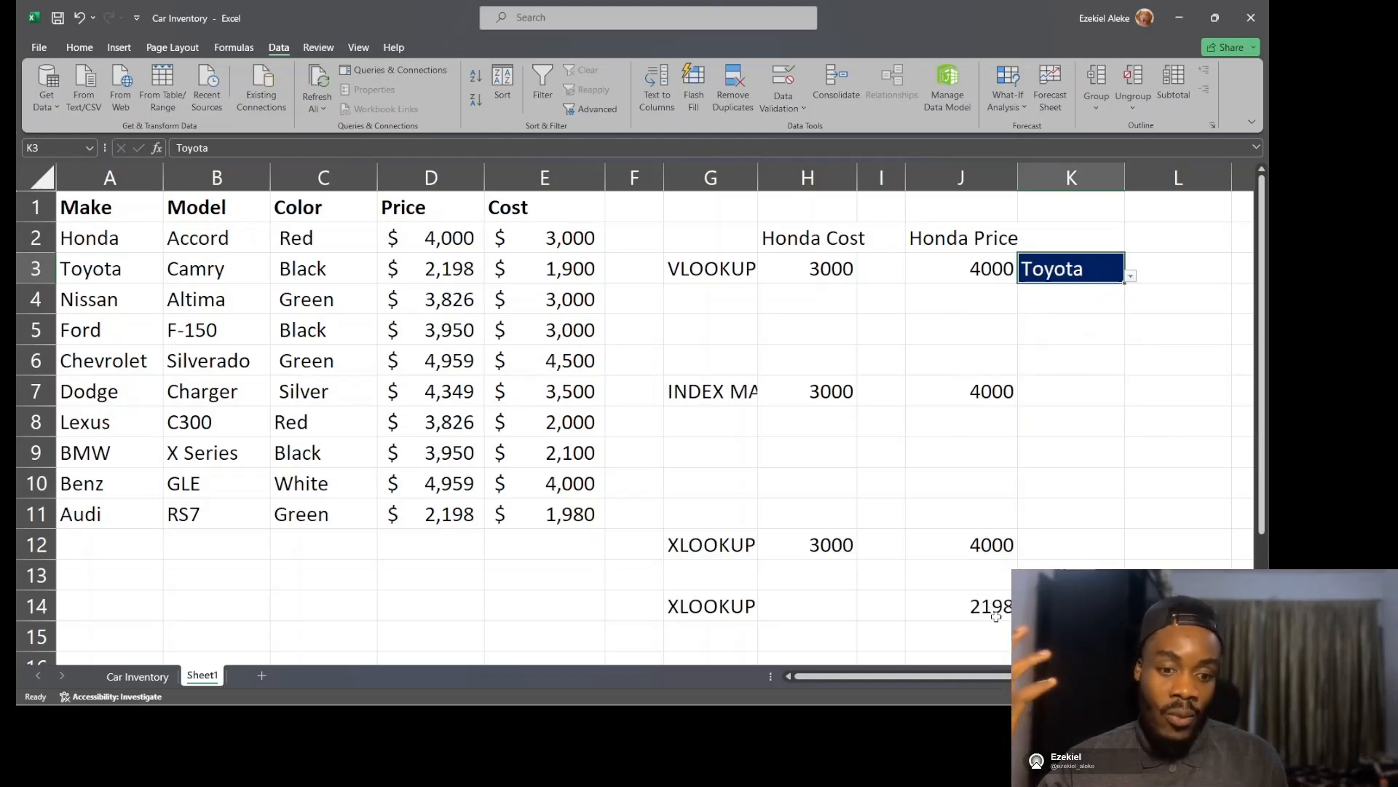
{"action": "left_click_drag", "start_coordinate": [110, 270], "coordinate": [450, 277]}
{"action": "left_click", "coordinate": [451, 275]}
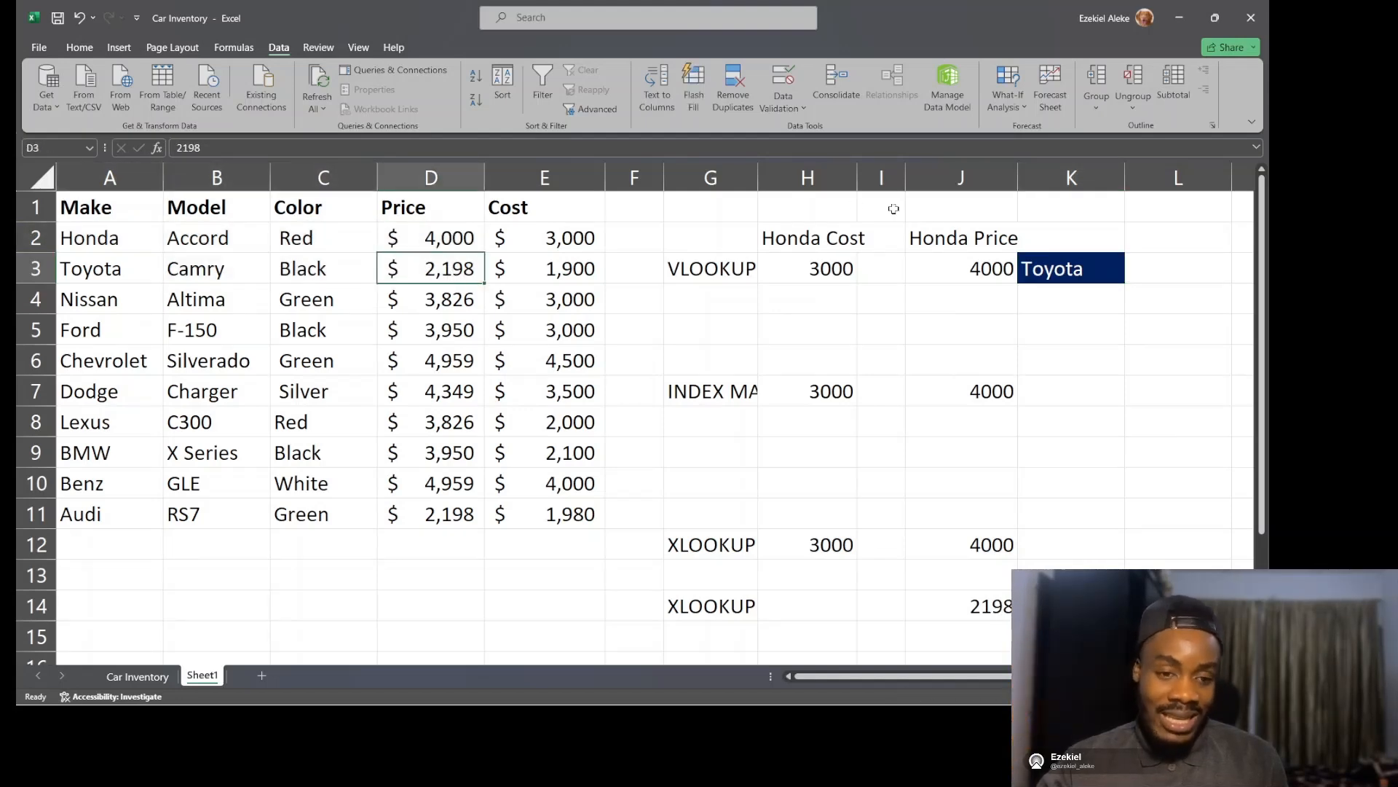
Step: Choose BMW in K3's dropdown list and select A9:D9 to compare the BMW price with the J14 lookup
{"action": "left_click", "coordinate": [1087, 271]}
{"action": "left_click", "coordinate": [1133, 277]}
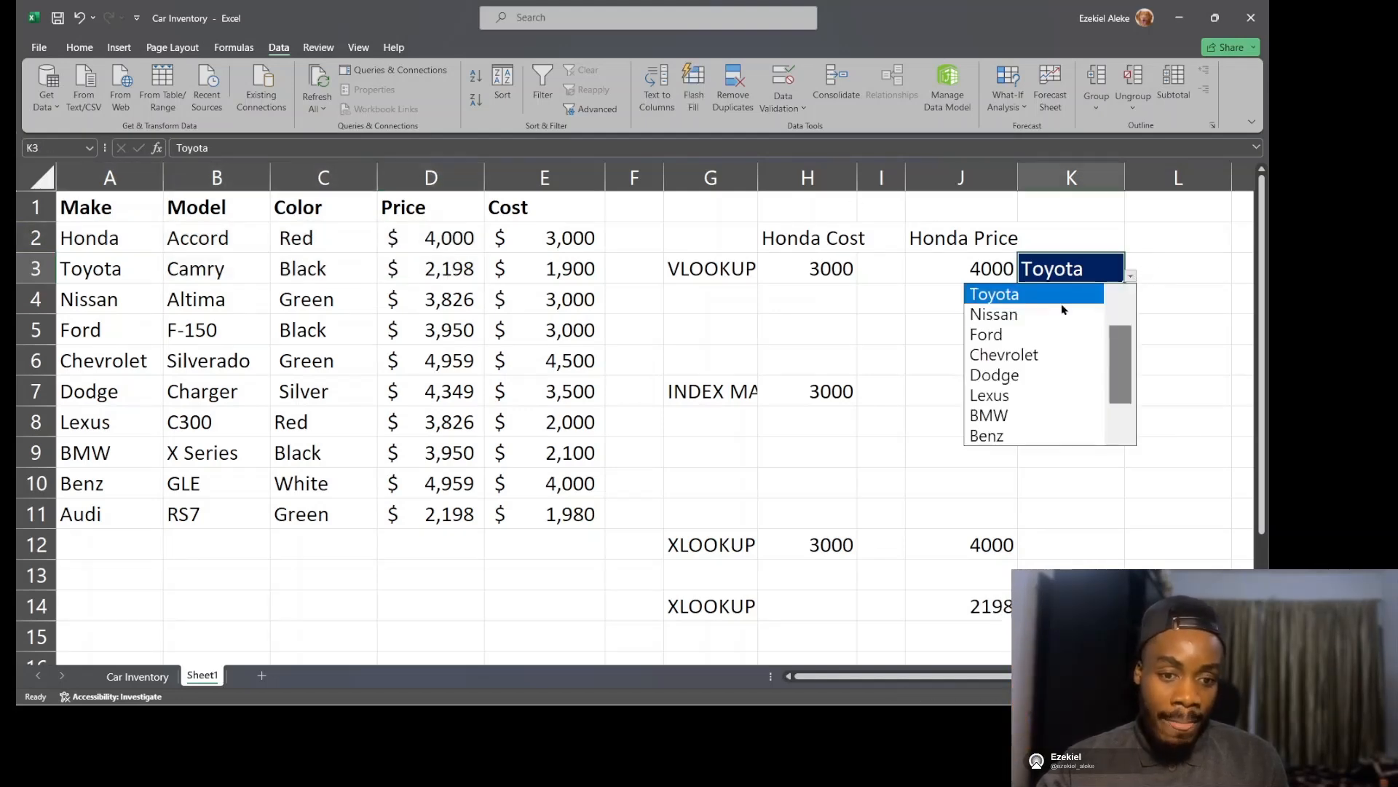
{"action": "left_click", "coordinate": [1007, 416]}
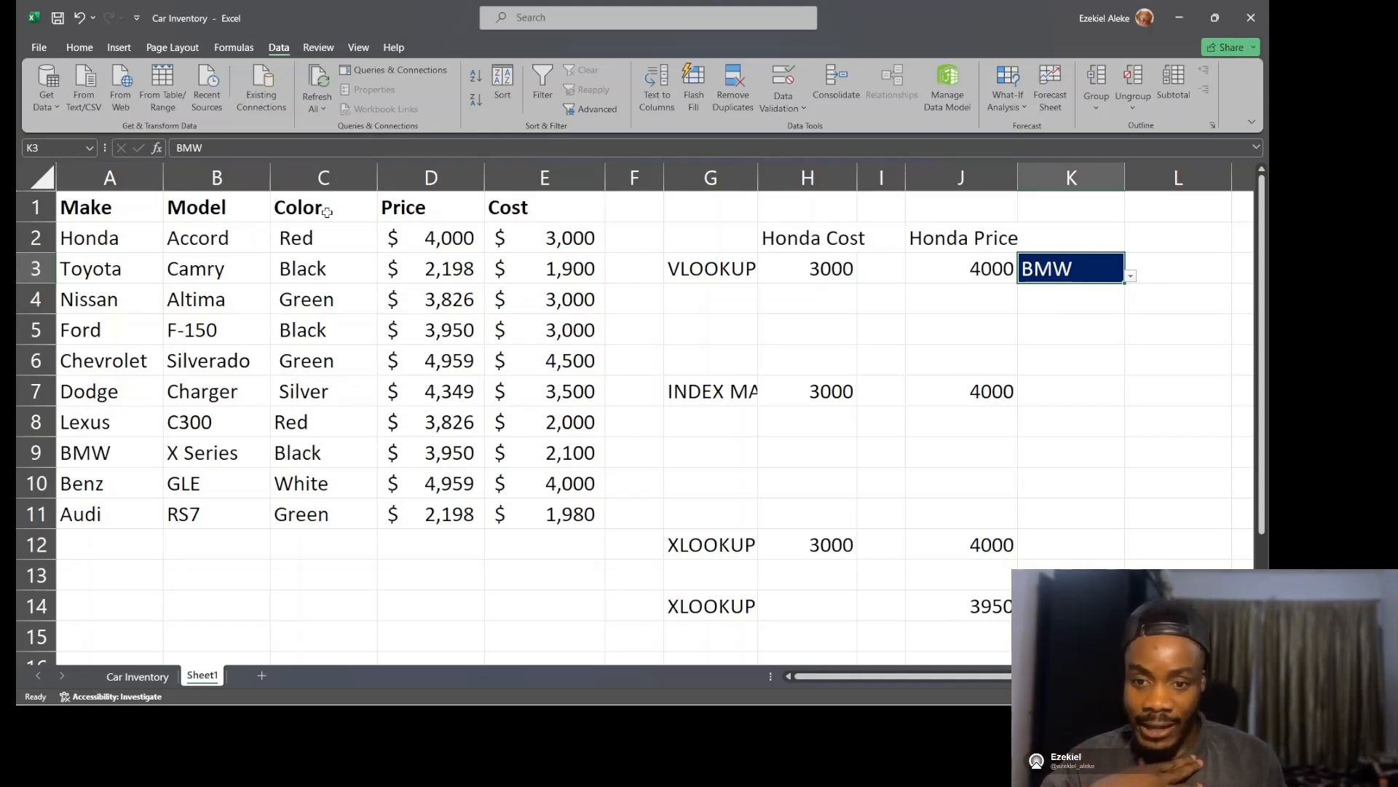
{"action": "left_click_drag", "start_coordinate": [109, 455], "coordinate": [454, 453]}
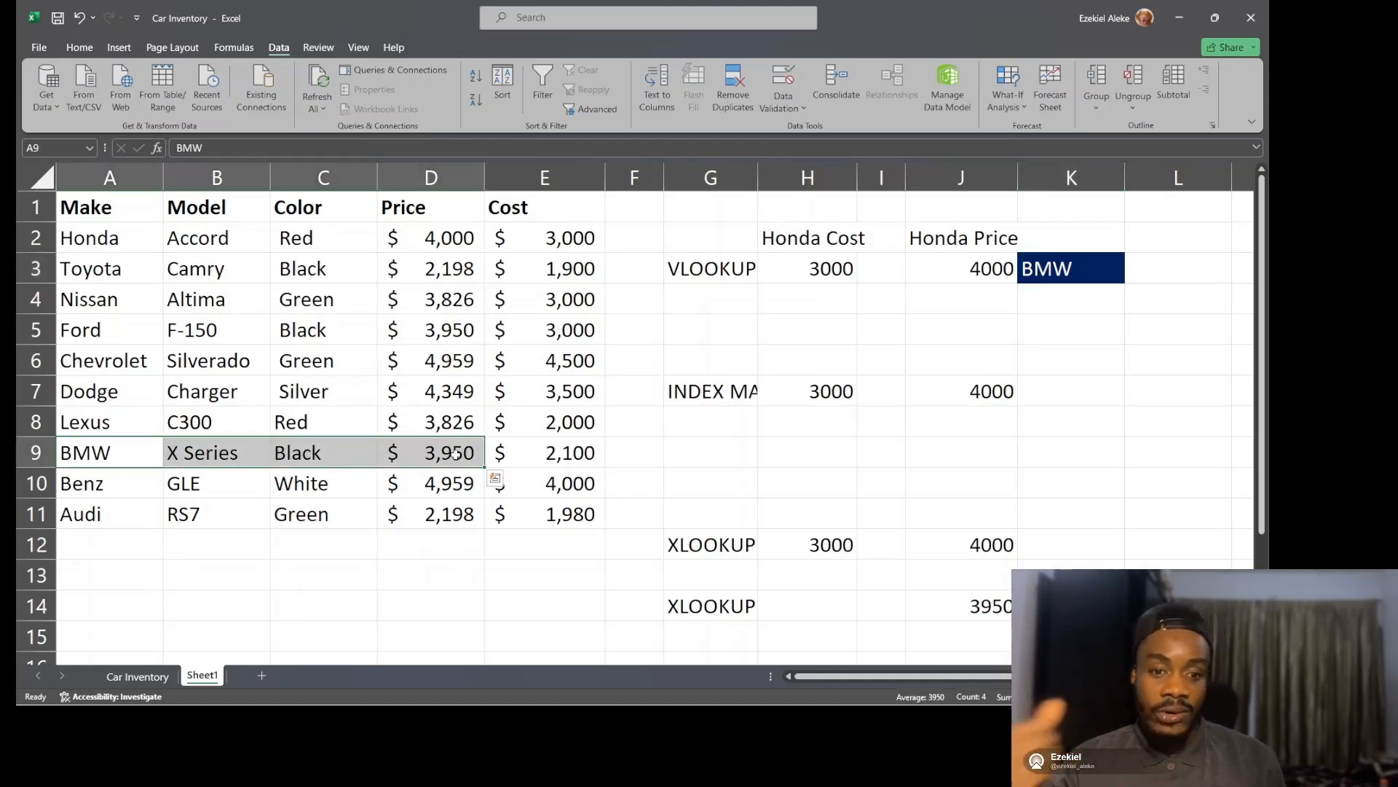